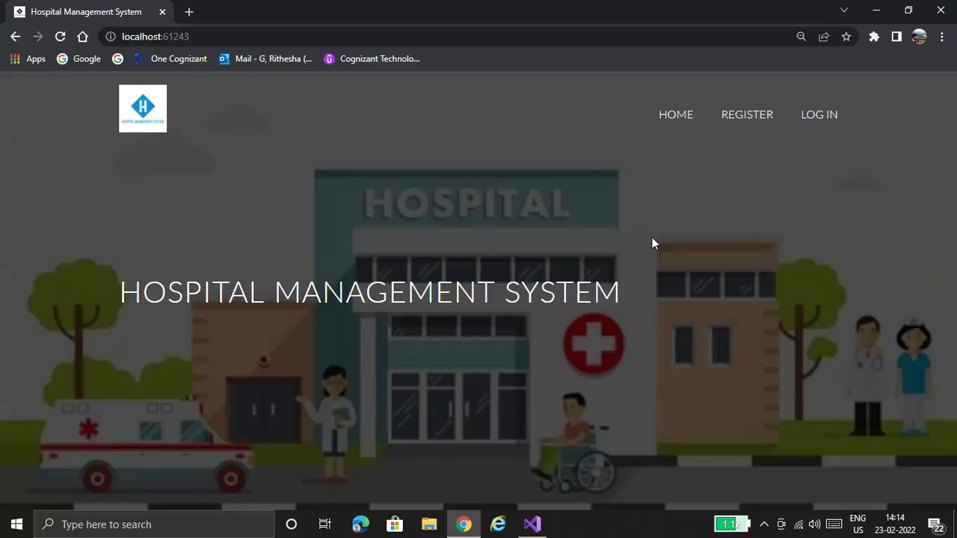
- Switch to Visual Studio showing AppointmentCollection.cs with its Appointment, Patients and Doctors properties
{"action": "key", "text": "alt+Tab"}
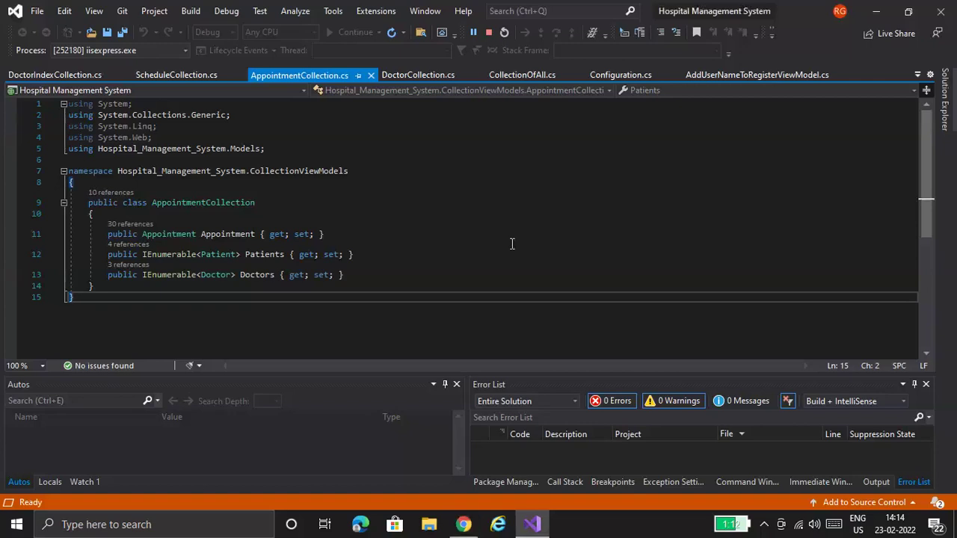
- Return to Chrome with the Hospital Management System home page on localhost:61243
{"action": "left_click", "coordinate": [464, 523]}
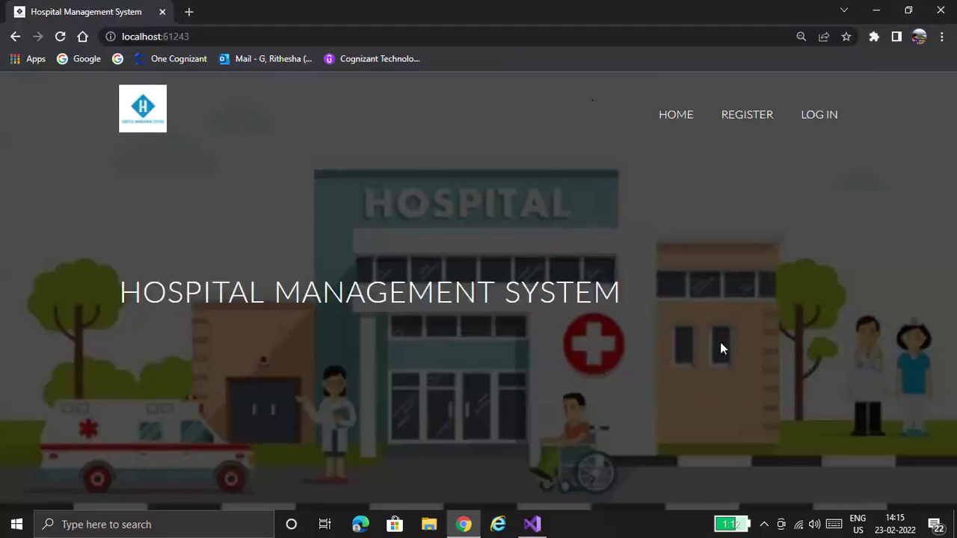
- On the registration page, enter user name 'Test', a first and last name, and an e-mail address
{"action": "left_click", "coordinate": [764, 117]}
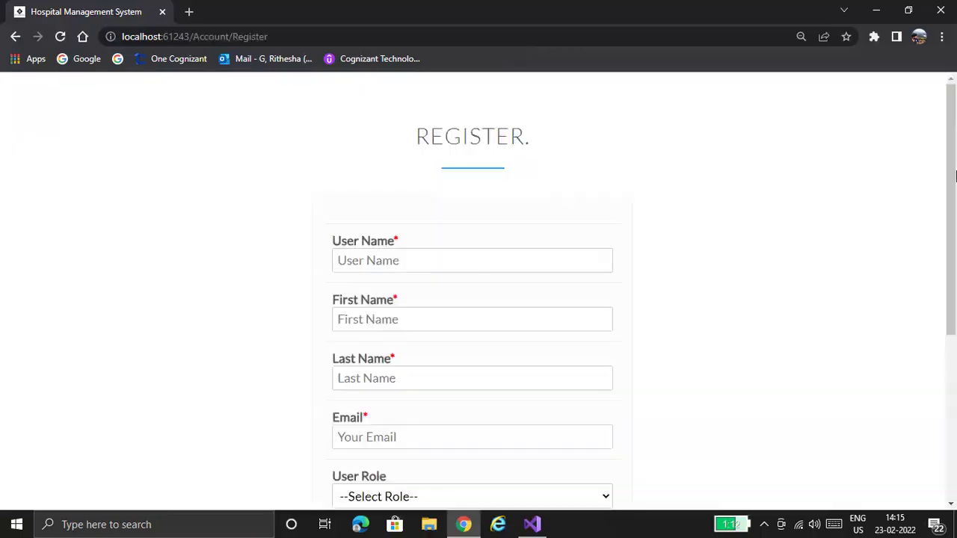
{"action": "left_click_drag", "start_coordinate": [954, 303], "coordinate": [954, 197]}
{"action": "scroll", "coordinate": [459, 224], "scroll_direction": "up", "scroll_amount": 1}
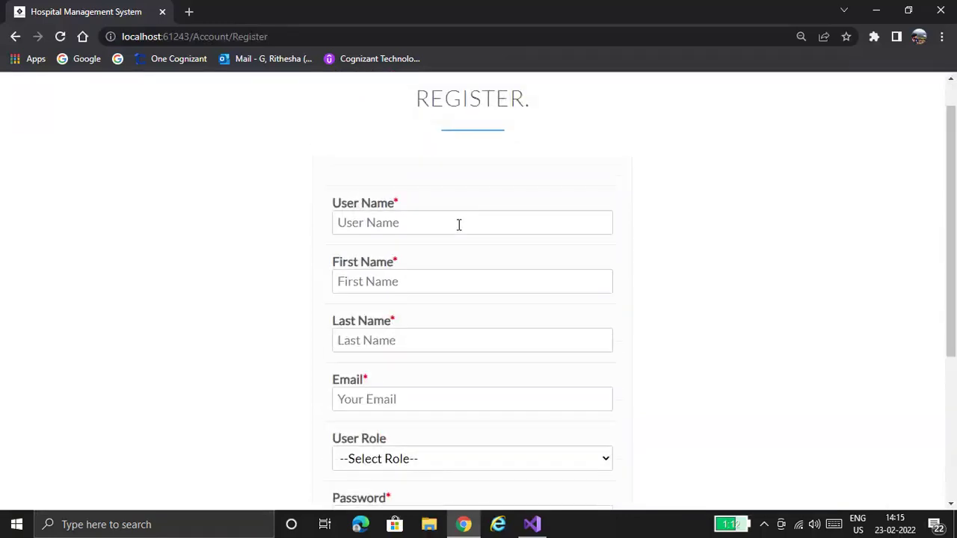
{"action": "left_click", "coordinate": [459, 224]}
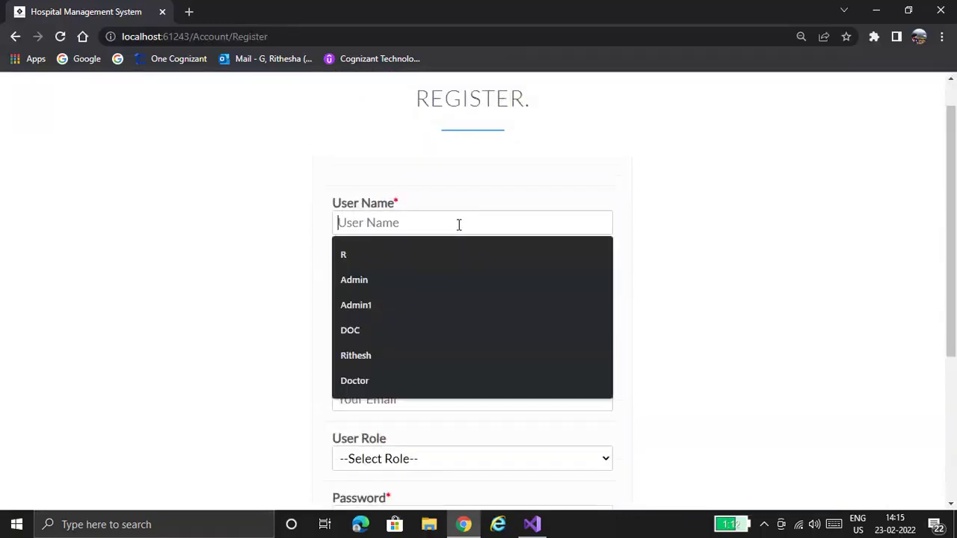
{"action": "type", "text": "TEst"}
{"action": "key", "text": "BackSpace"}
{"action": "key", "text": "BackSpace"}
{"action": "key", "text": "BackSpace"}
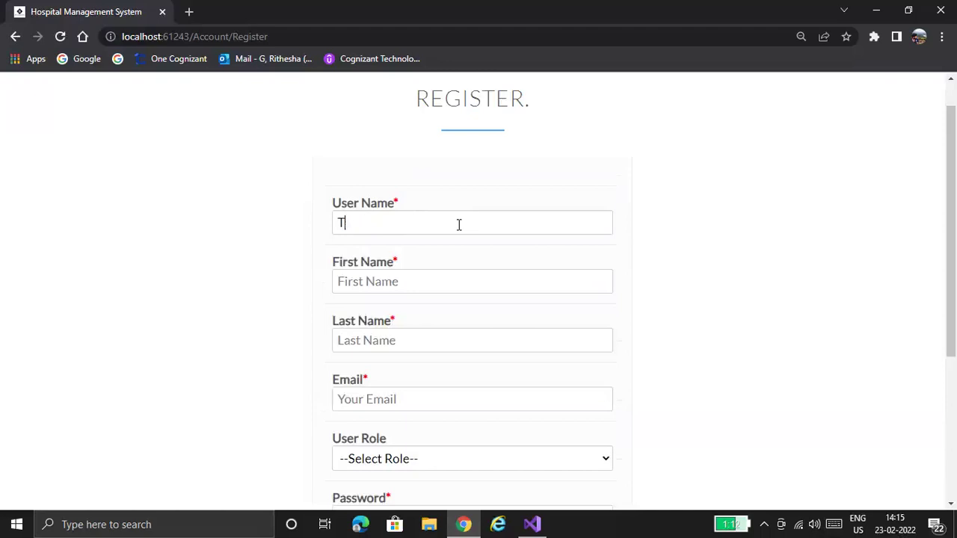
{"action": "type", "text": "est"}
{"action": "left_click", "coordinate": [448, 281]}
{"action": "type", "text": "T"}
{"action": "left_click", "coordinate": [437, 341]}
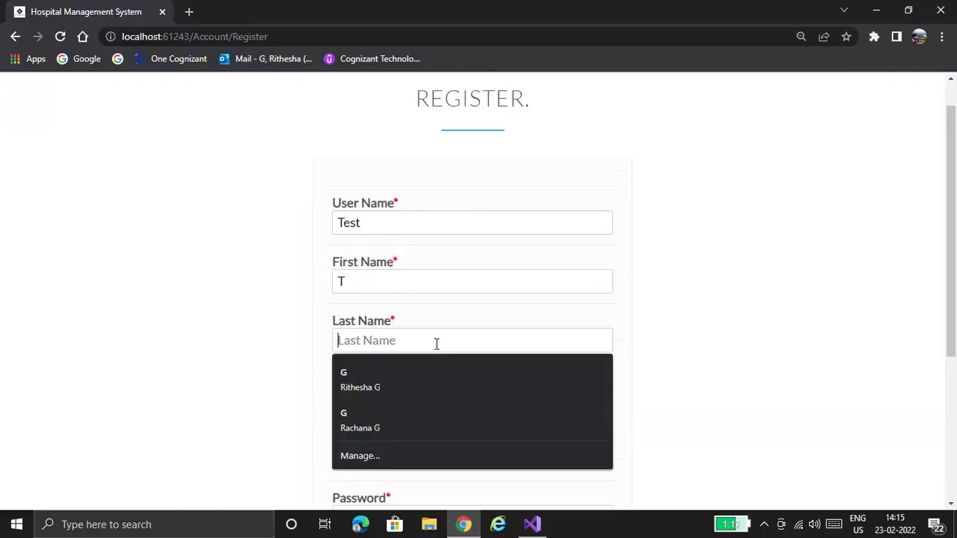
{"action": "type", "text": "G"}
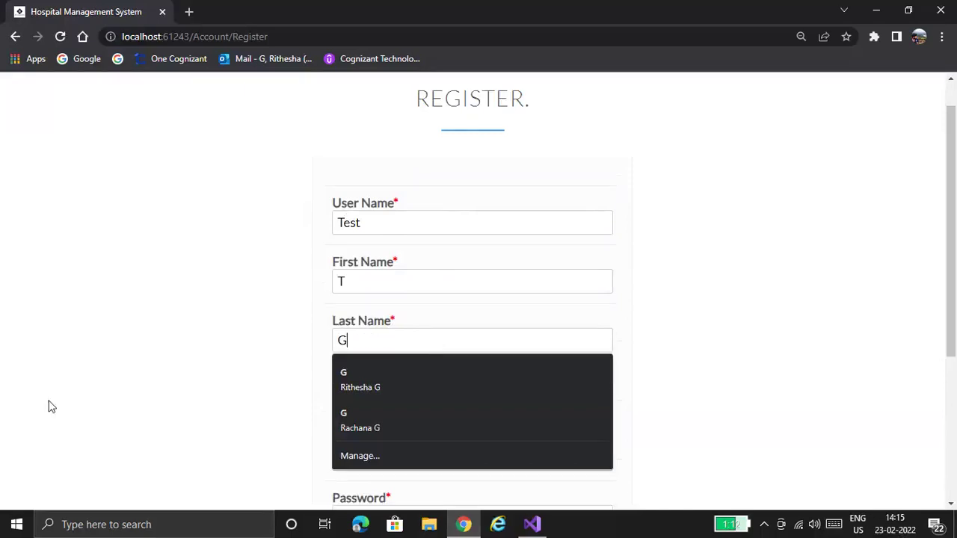
{"action": "left_click", "coordinate": [370, 388]}
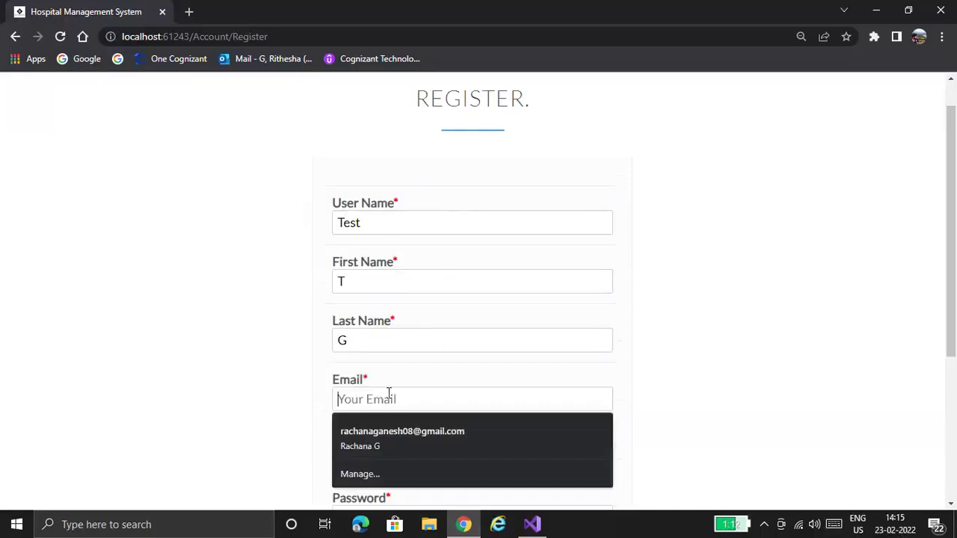
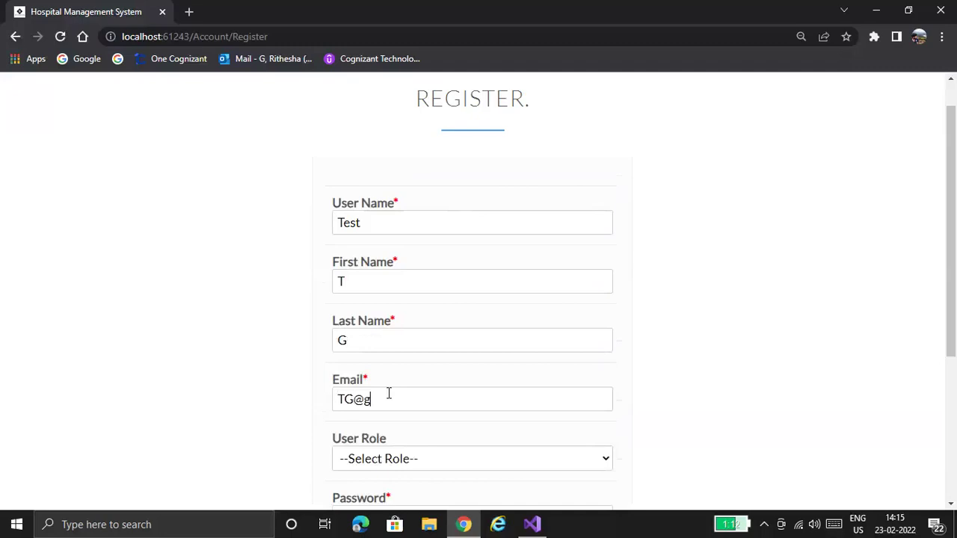
- Choose the Admin user role, enter the password and confirmation, and submit the registration
{"action": "left_click_drag", "start_coordinate": [955, 337], "coordinate": [955, 413]}
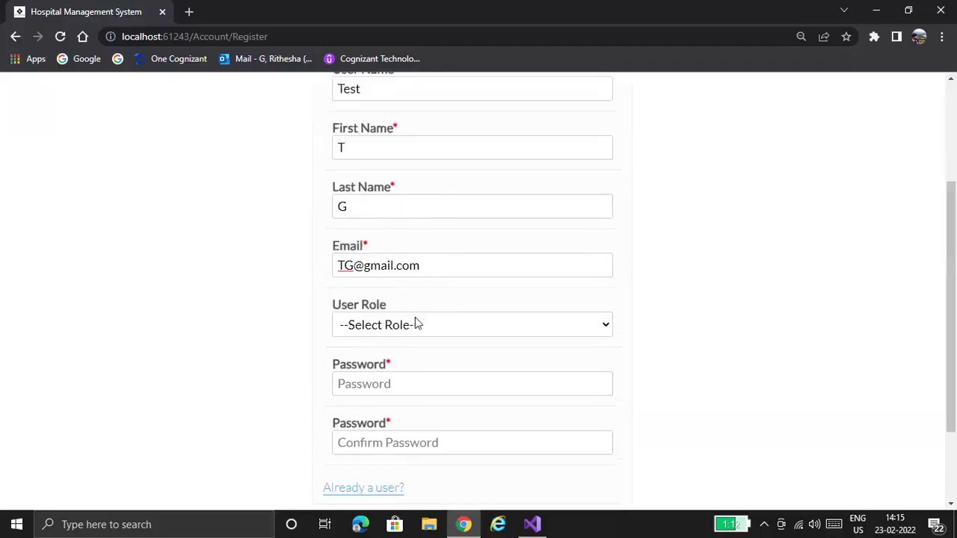
{"action": "left_click", "coordinate": [416, 323]}
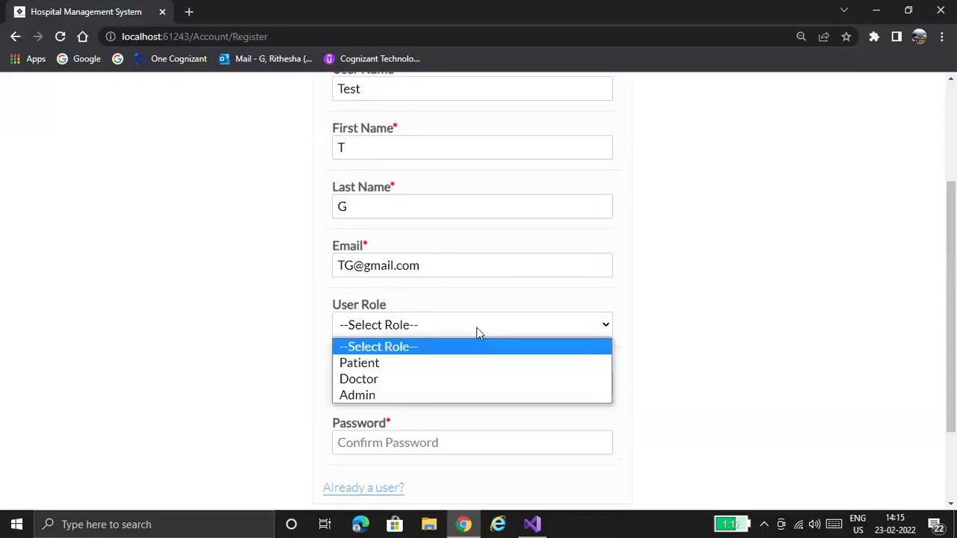
{"action": "key", "text": "Up"}
{"action": "left_click", "coordinate": [421, 400]}
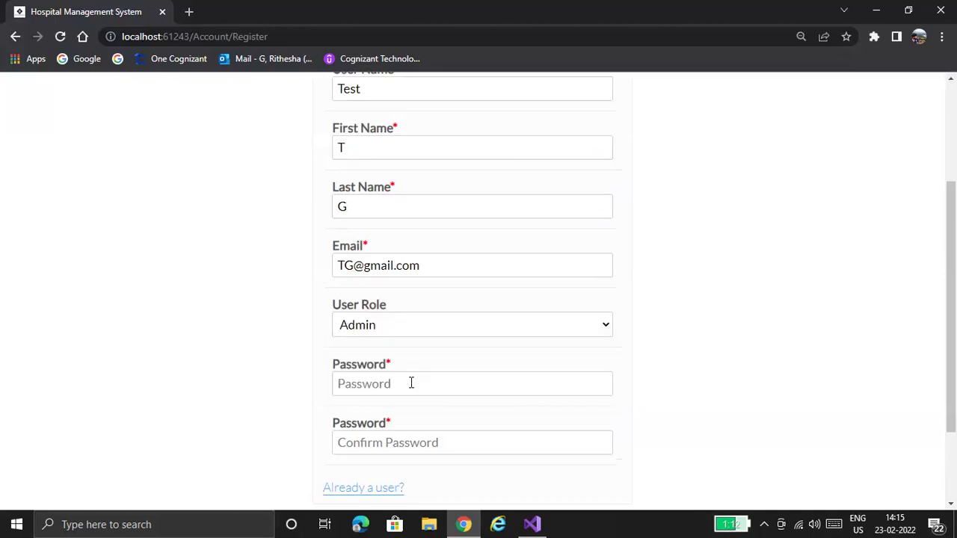
{"action": "left_click", "coordinate": [411, 383]}
{"action": "type", "text": "•"}
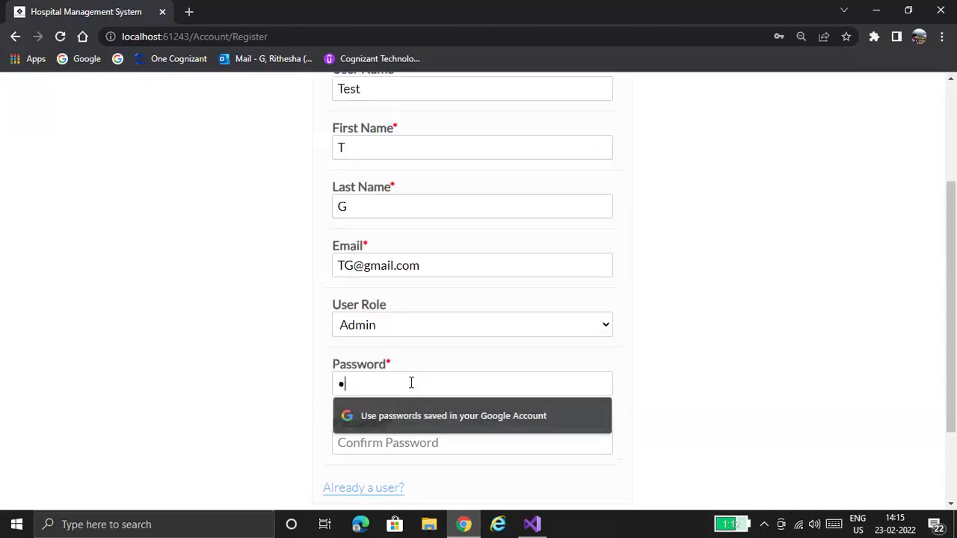
{"action": "type", "text": "••••••"}
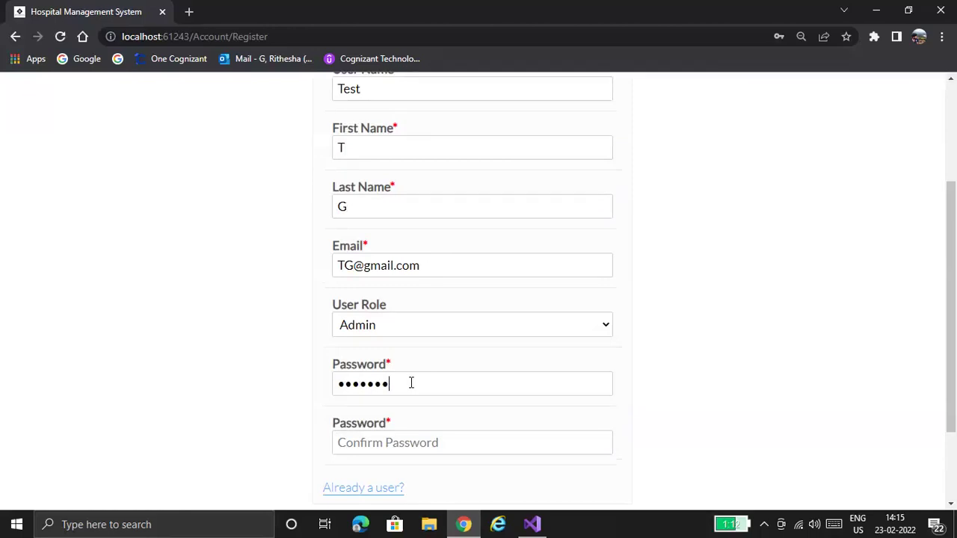
{"action": "type", "text": "•••••••••••"}
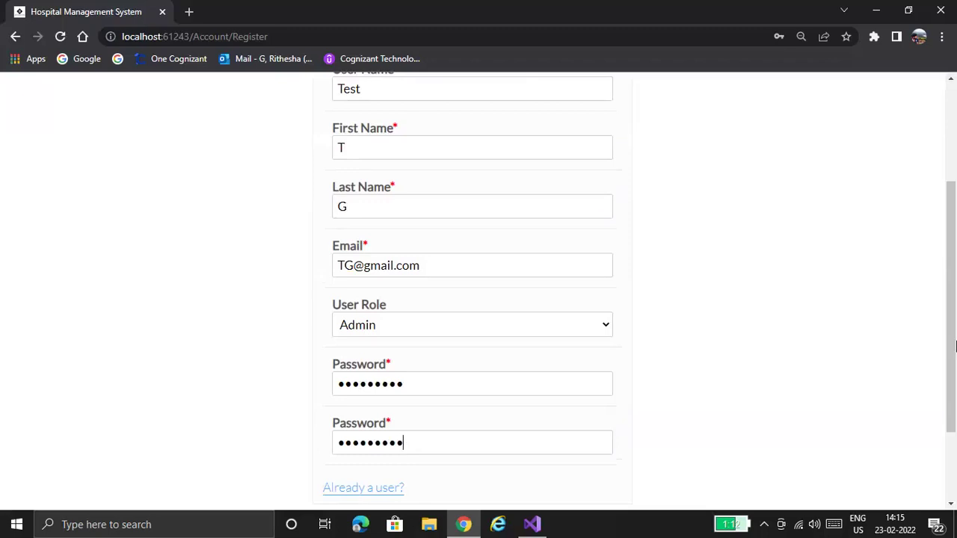
{"action": "scroll", "coordinate": [425, 490], "scroll_direction": "down", "scroll_amount": 2}
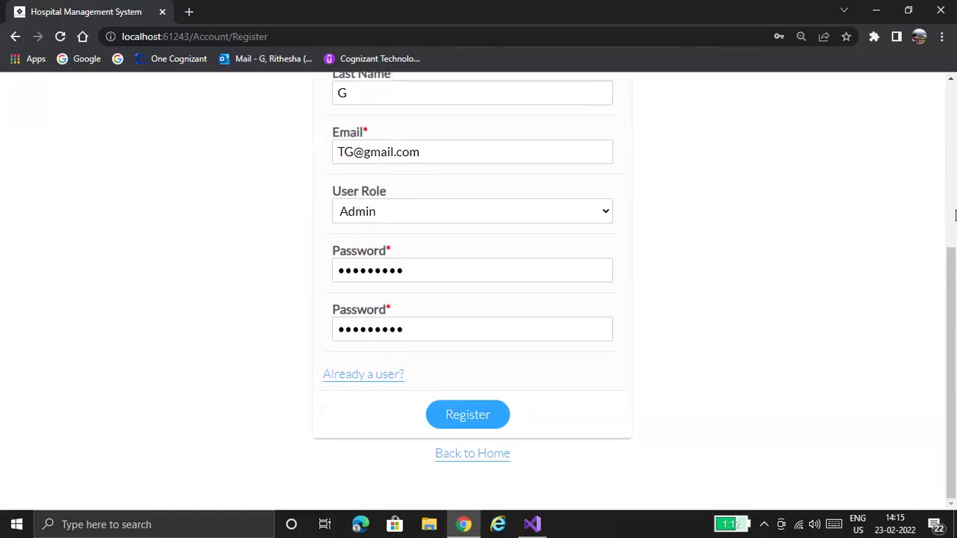
{"action": "scroll", "coordinate": [913, 472], "scroll_direction": "up", "scroll_amount": 3}
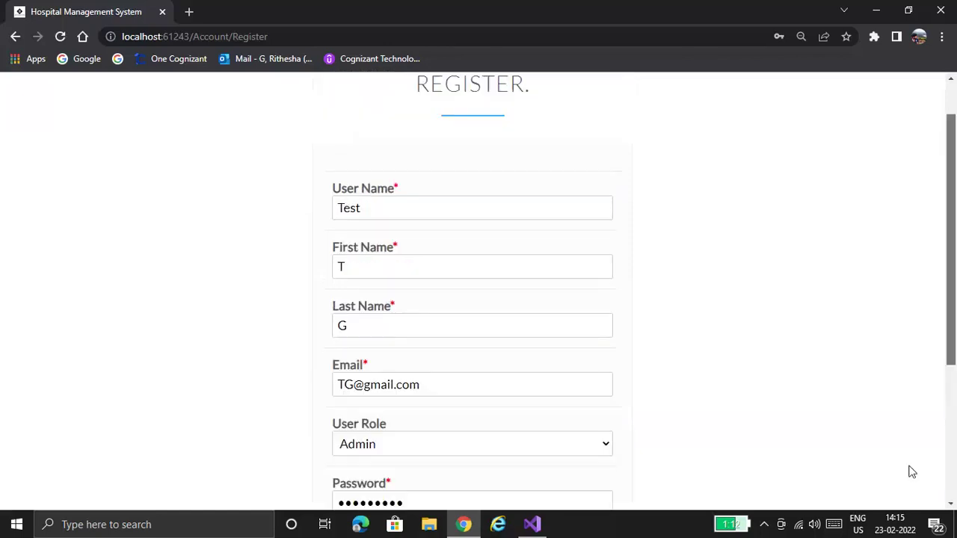
{"action": "scroll", "coordinate": [327, 418], "scroll_direction": "down", "scroll_amount": 3}
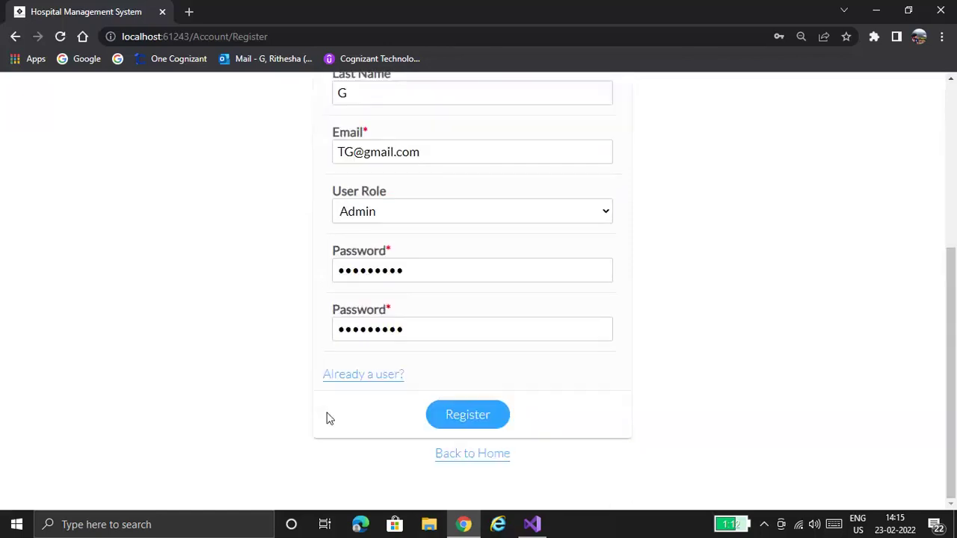
{"action": "left_click", "coordinate": [471, 426]}
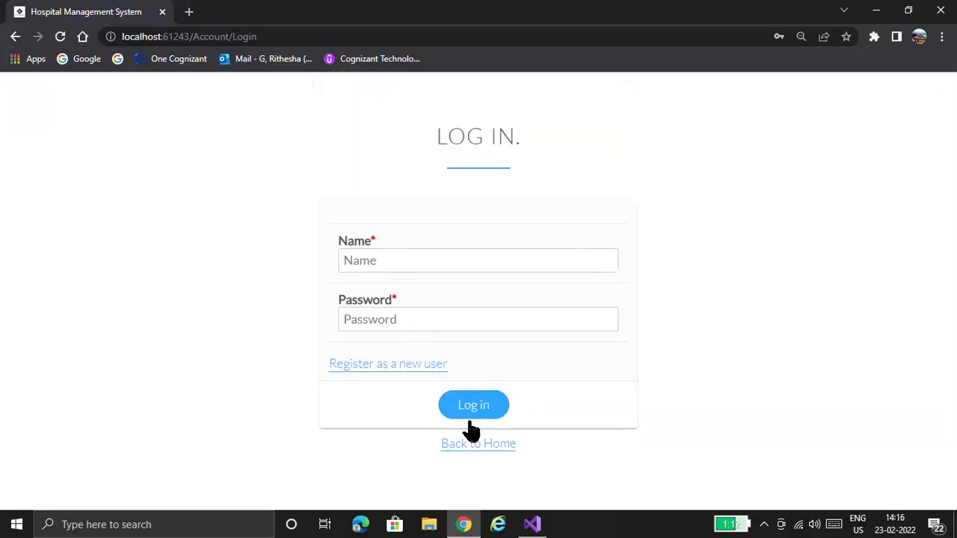
- Log in as 'Test' with the account password to reach the Admin dashboard
{"action": "left_click", "coordinate": [495, 266]}
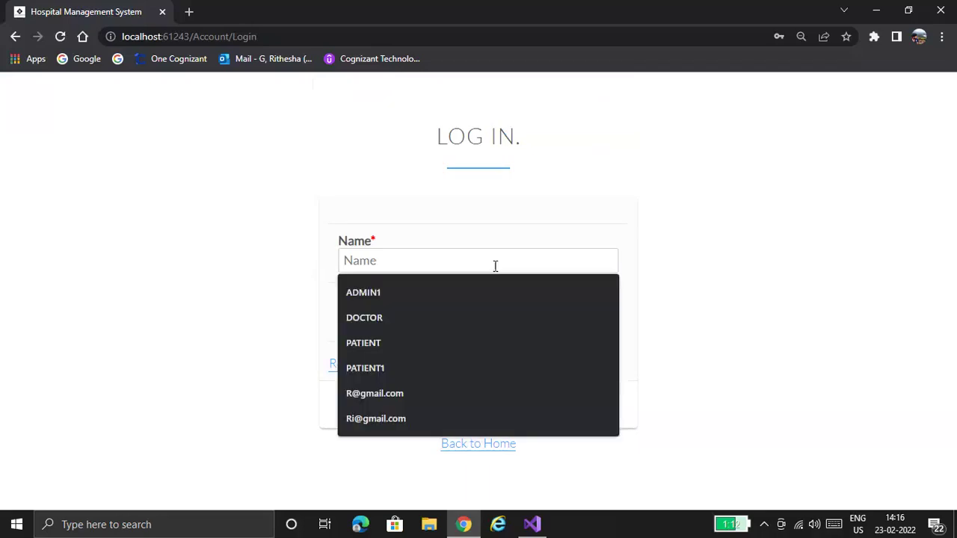
{"action": "type", "text": "TEs"}
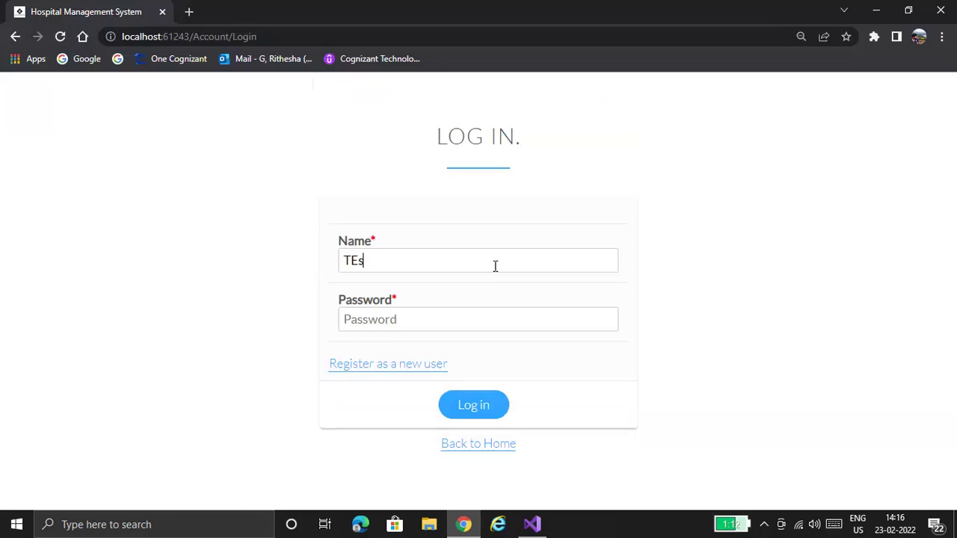
{"action": "key", "text": "BackSpace"}
{"action": "key", "text": "BackSpace"}
{"action": "type", "text": "est"}
{"action": "left_click", "coordinate": [485, 322]}
{"action": "type", "text": "123"}
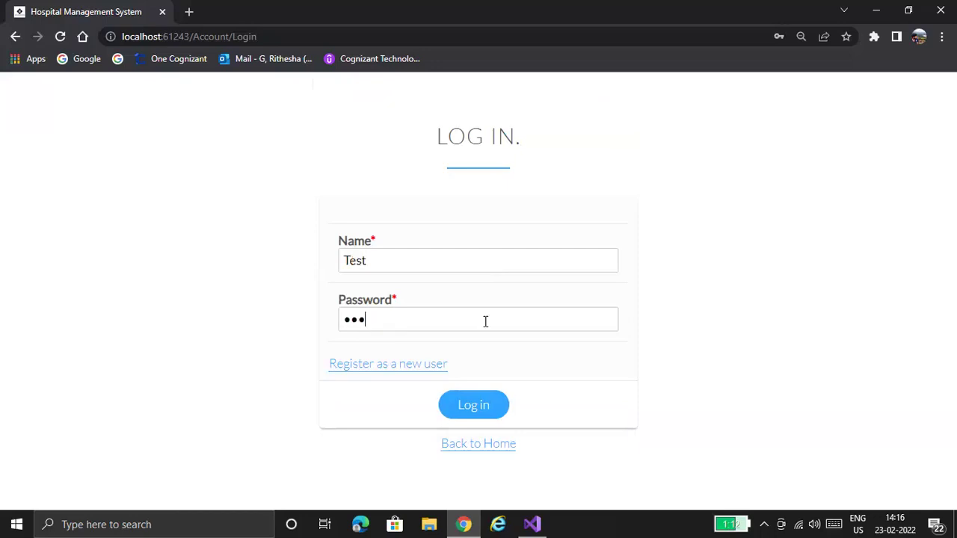
{"action": "type", "text": "456789"}
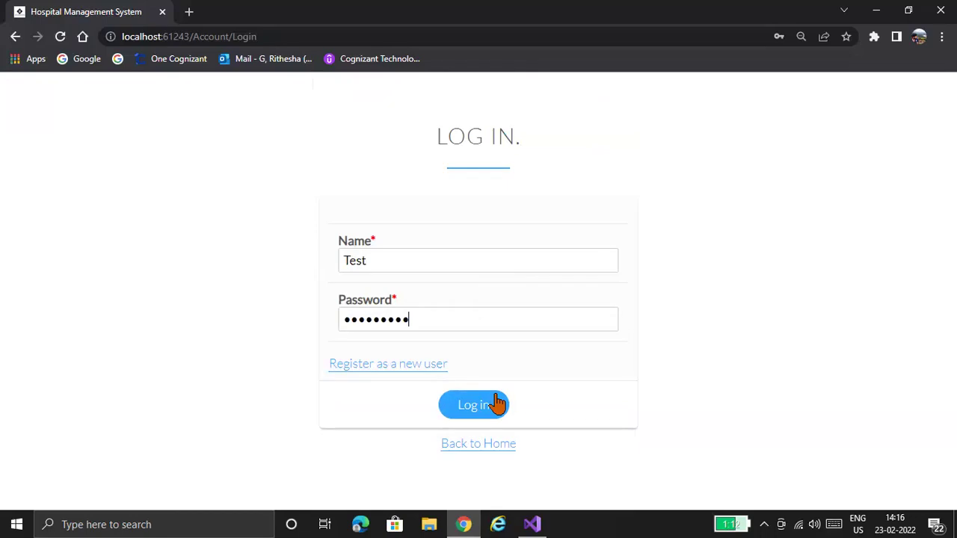
{"action": "left_click", "coordinate": [494, 405]}
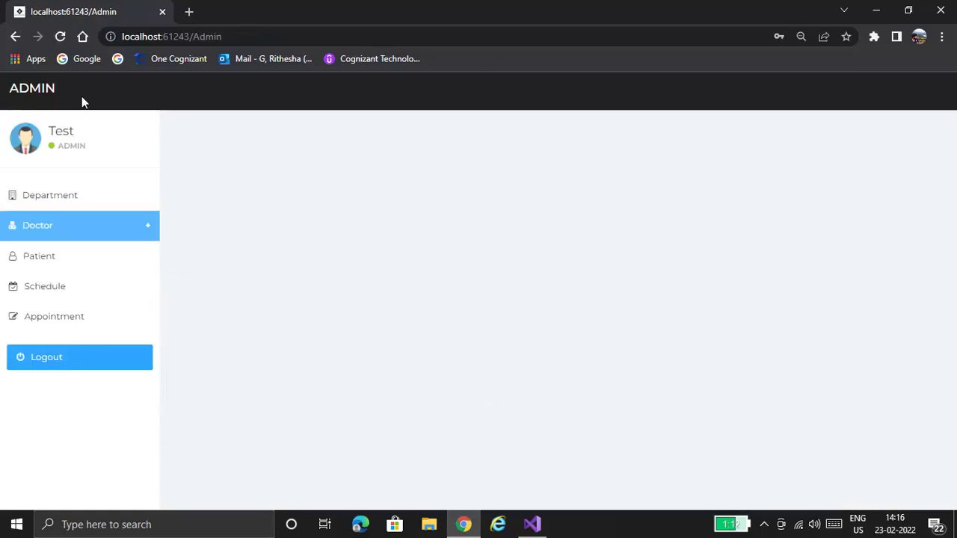
- Open the Department List, then step through the Add Department form's name, description and status fields
{"action": "left_click", "coordinate": [89, 210]}
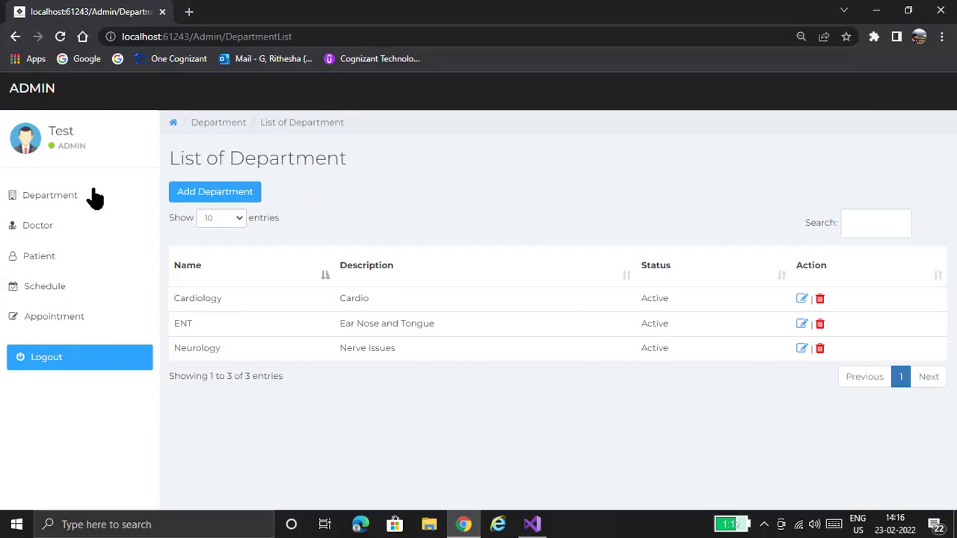
{"action": "left_click", "coordinate": [214, 192]}
{"action": "left_click", "coordinate": [385, 216]}
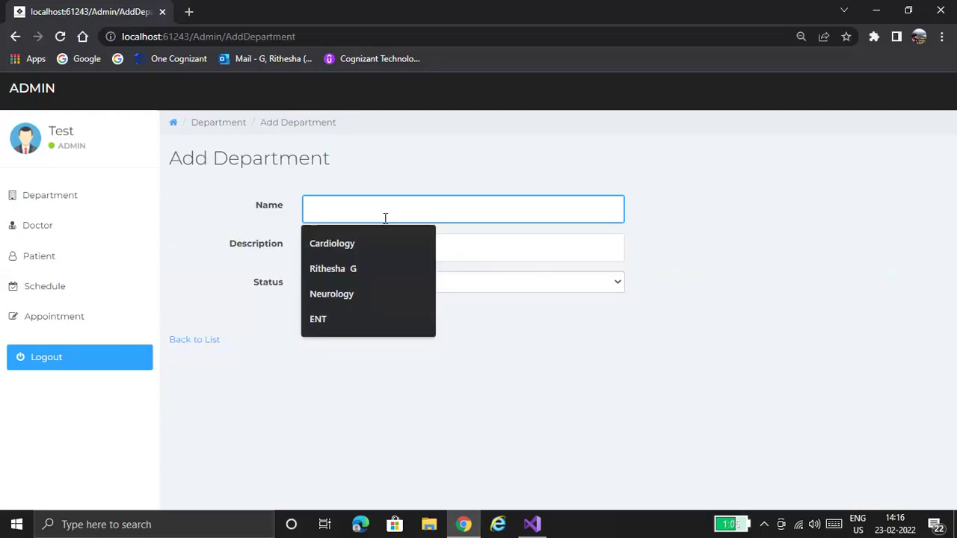
{"action": "left_click", "coordinate": [528, 245]}
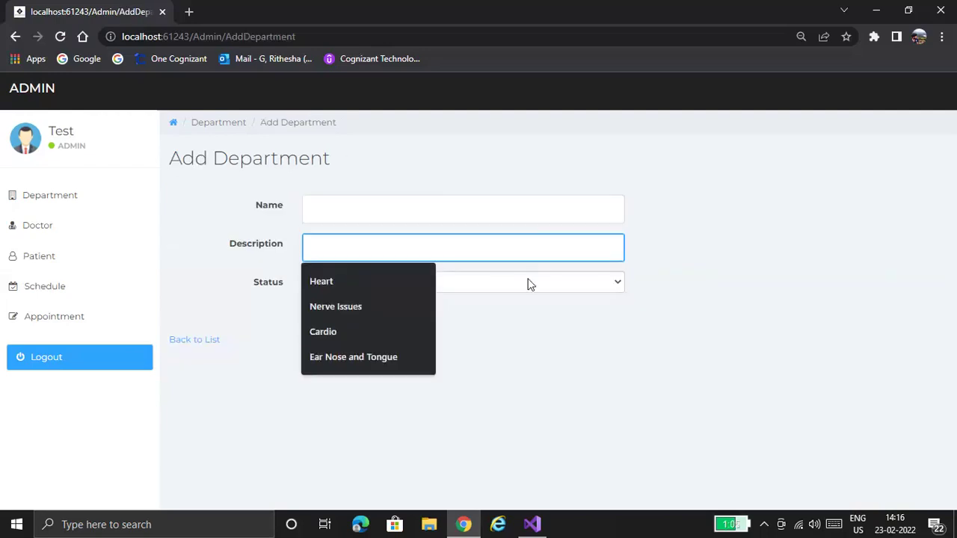
{"action": "key", "text": "Tab"}
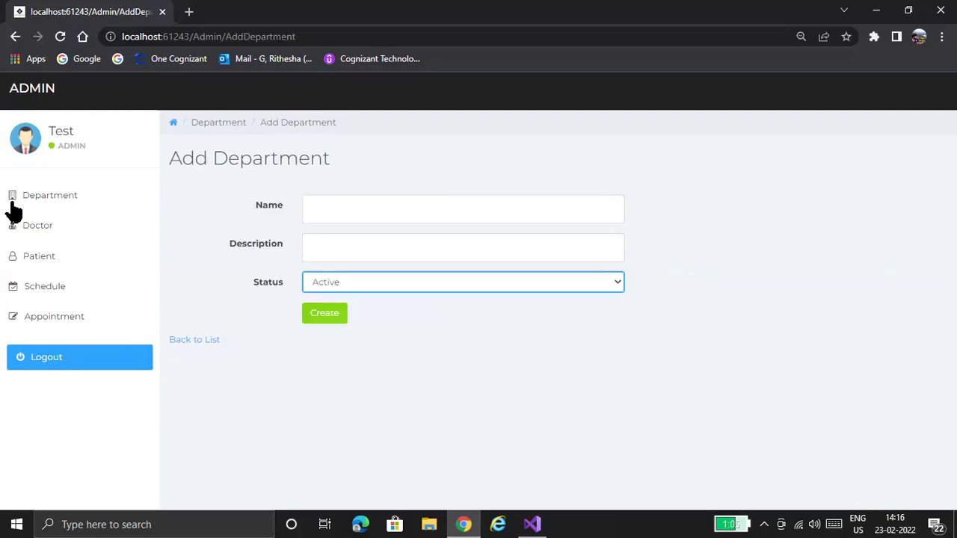
- Return to the Department List showing Cardiology, ENT and Neurology, then expand the Doctor section
{"action": "left_click", "coordinate": [13, 201]}
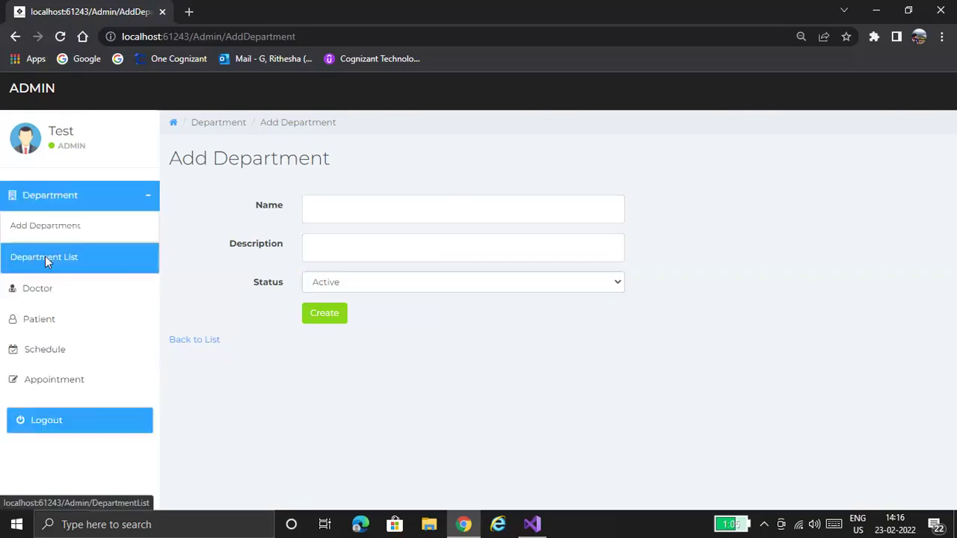
{"action": "left_click", "coordinate": [45, 256]}
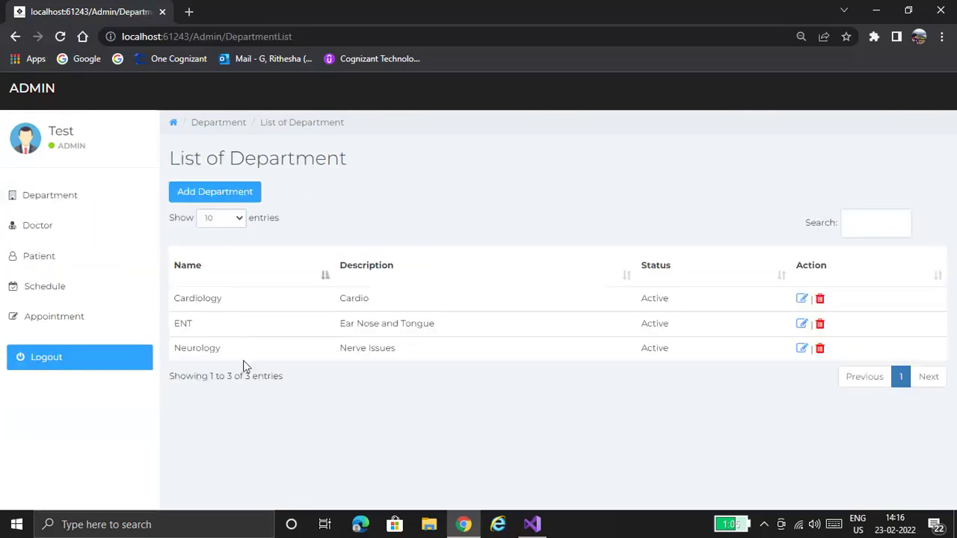
{"action": "left_click", "coordinate": [58, 233]}
- Open the Add Doctor form and scroll through its fields
{"action": "left_click", "coordinate": [62, 256]}
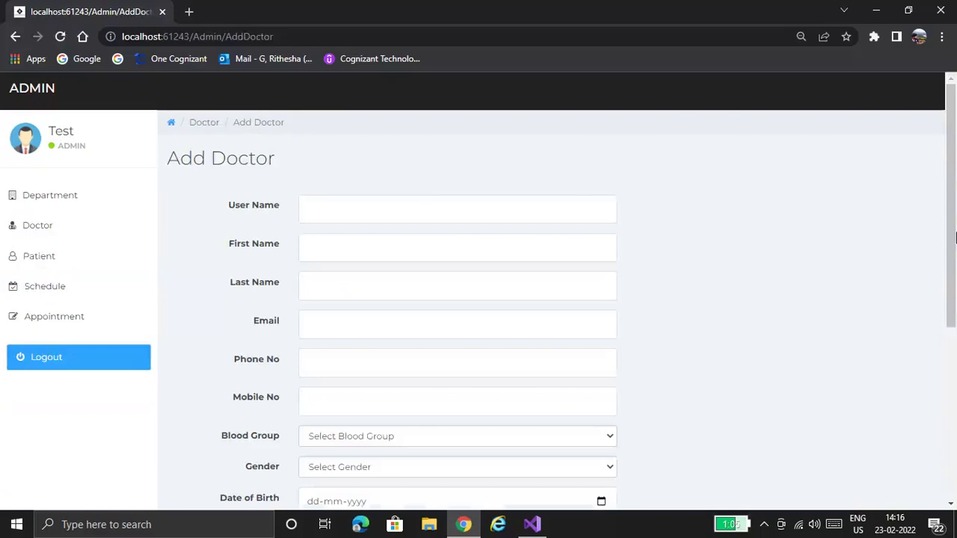
{"action": "scroll", "coordinate": [954, 321], "scroll_direction": "down", "scroll_amount": 1}
{"action": "scroll", "coordinate": [955, 321], "scroll_direction": "down", "scroll_amount": 2}
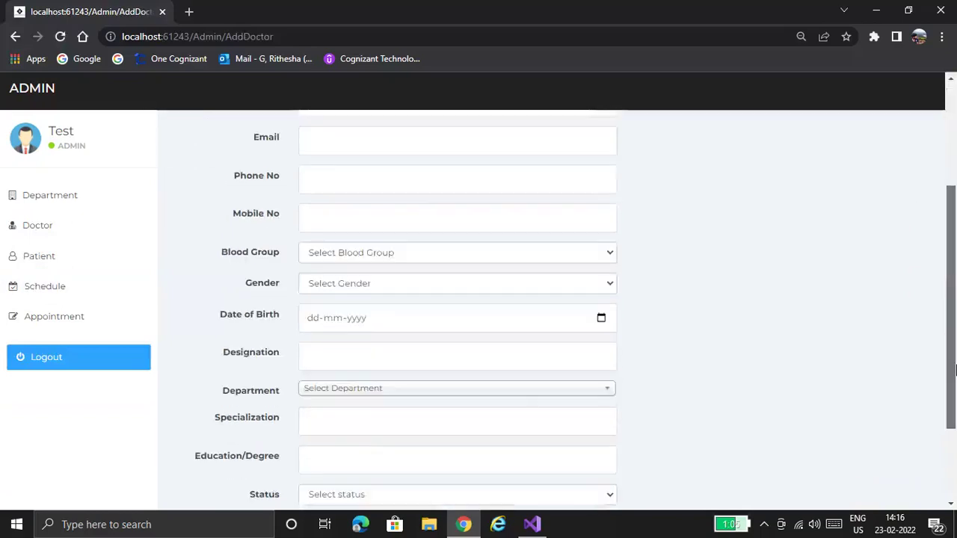
{"action": "scroll", "coordinate": [954, 369], "scroll_direction": "down", "scroll_amount": 1}
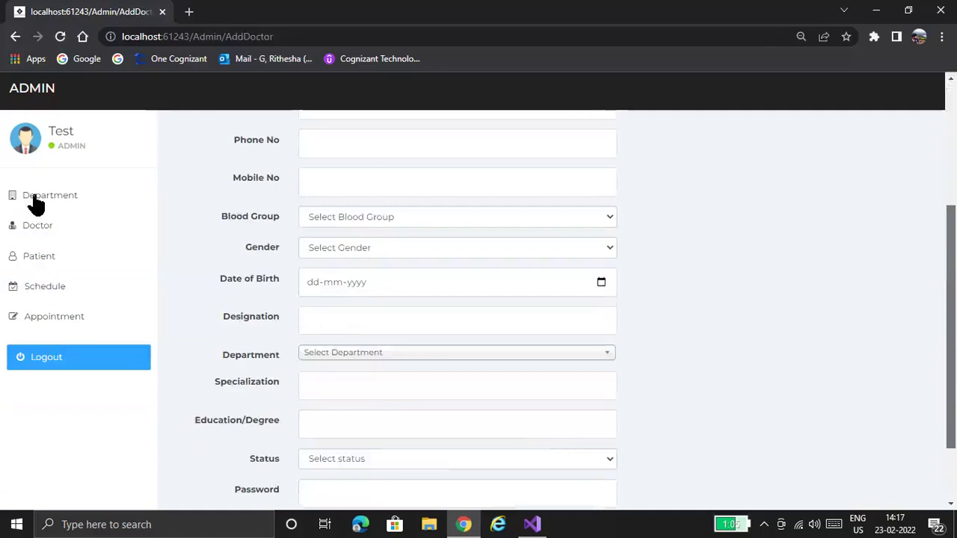
- View the doctor list, then the List Of Patients showing Patient 1 (male, B+)
{"action": "left_click", "coordinate": [37, 225]}
{"action": "left_click", "coordinate": [38, 287]}
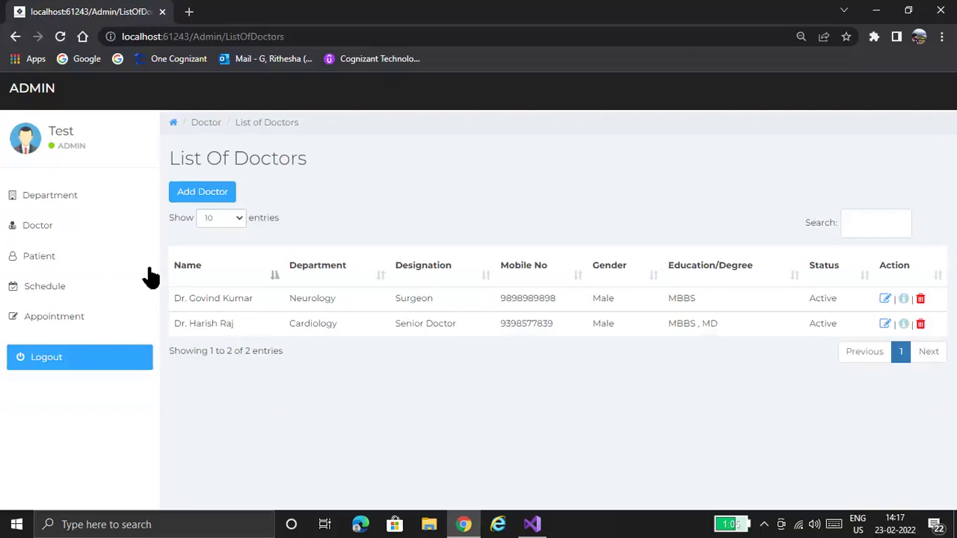
{"action": "left_click", "coordinate": [112, 256]}
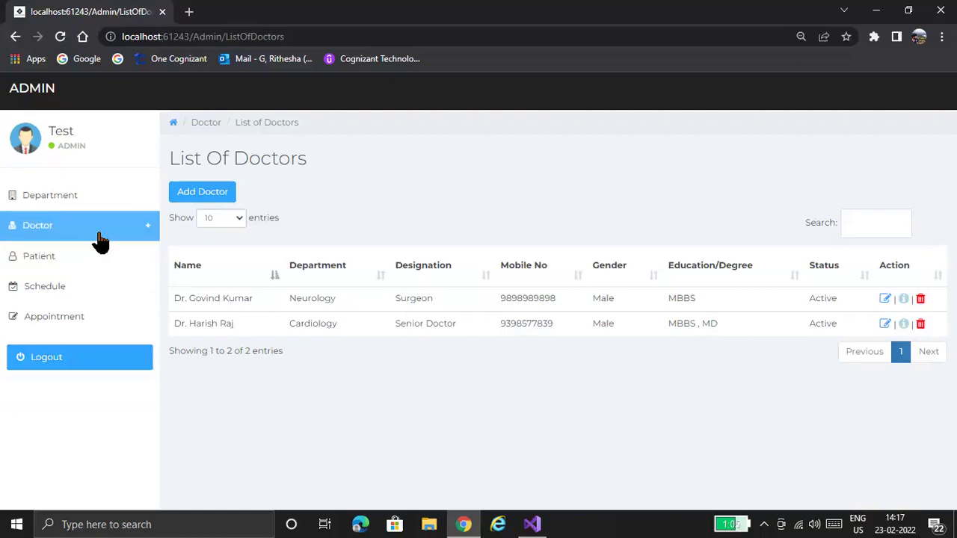
{"action": "left_click", "coordinate": [99, 234]}
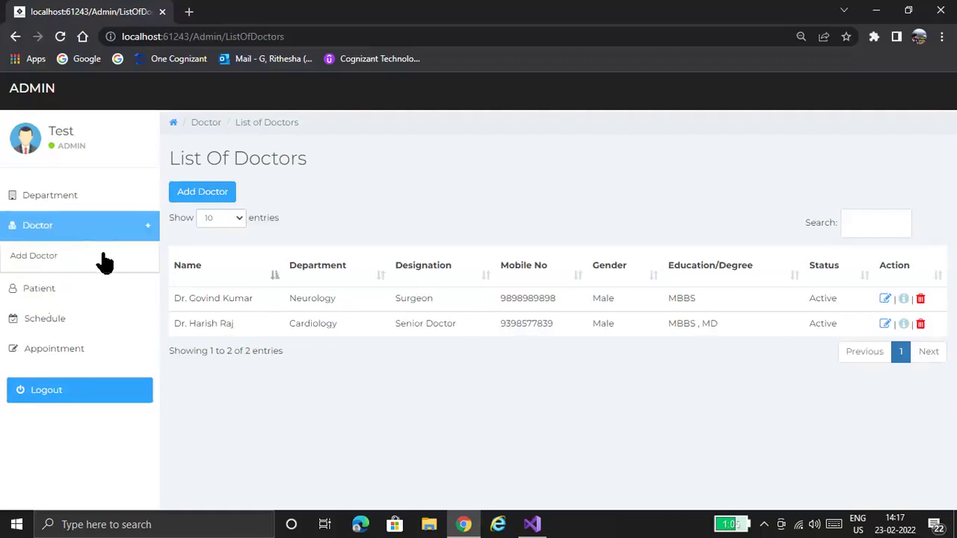
{"action": "left_click", "coordinate": [41, 288]}
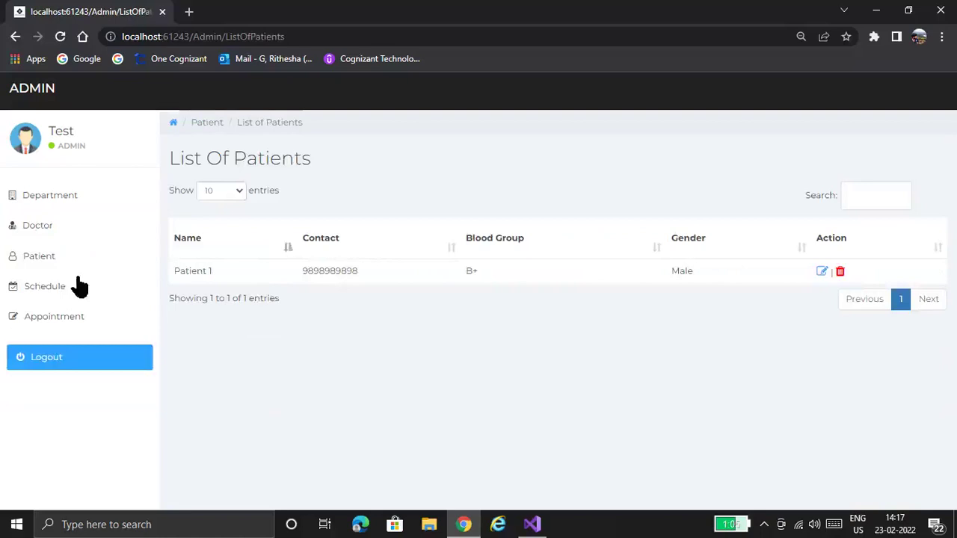
{"action": "left_click", "coordinate": [66, 296]}
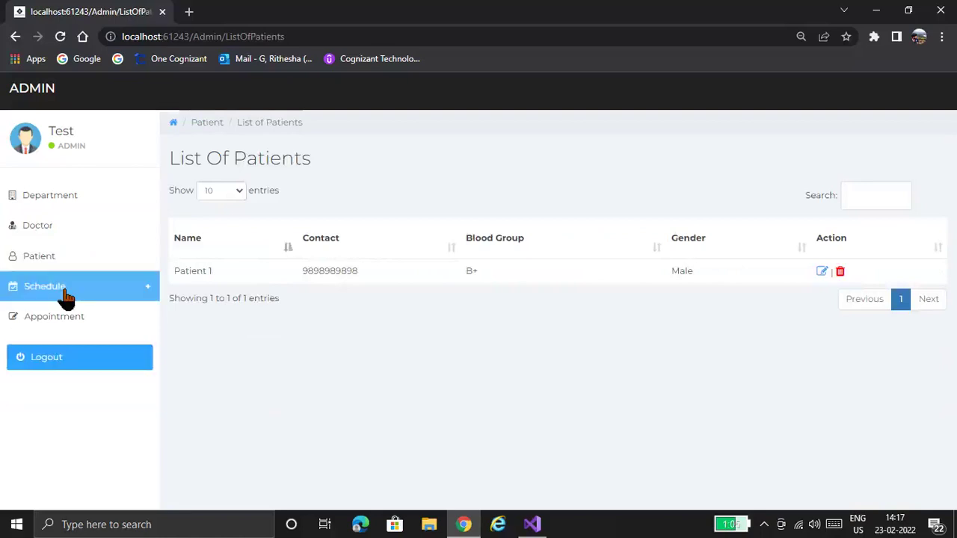
{"action": "left_click", "coordinate": [66, 296]}
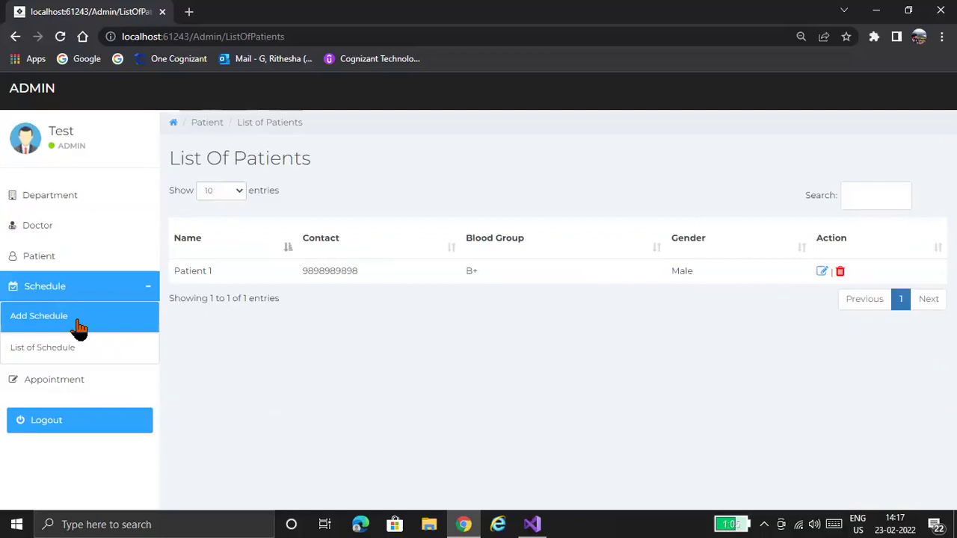
{"action": "left_click", "coordinate": [78, 327]}
{"action": "left_click", "coordinate": [516, 205]}
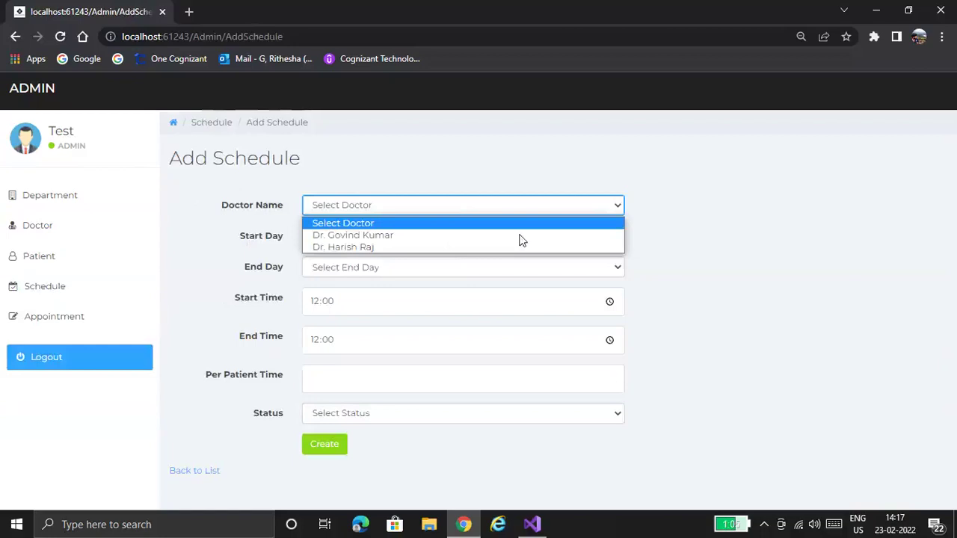
{"action": "left_click", "coordinate": [520, 235]}
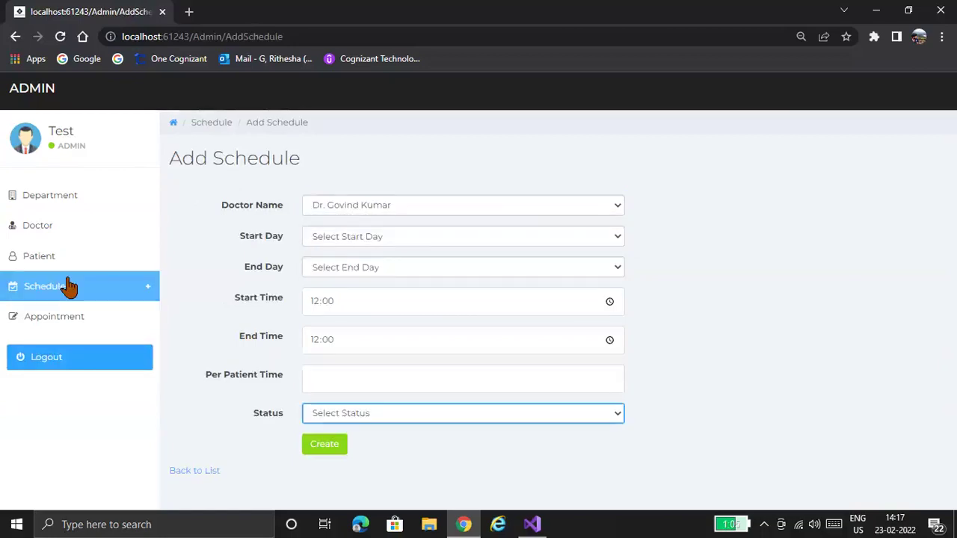
{"action": "left_click", "coordinate": [67, 287]}
{"action": "left_click", "coordinate": [75, 347]}
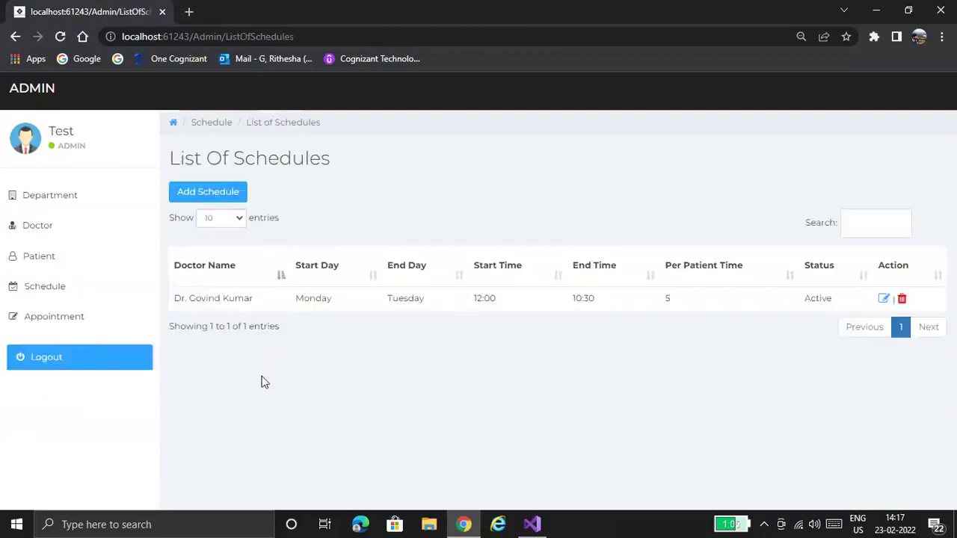
{"action": "left_click", "coordinate": [49, 320]}
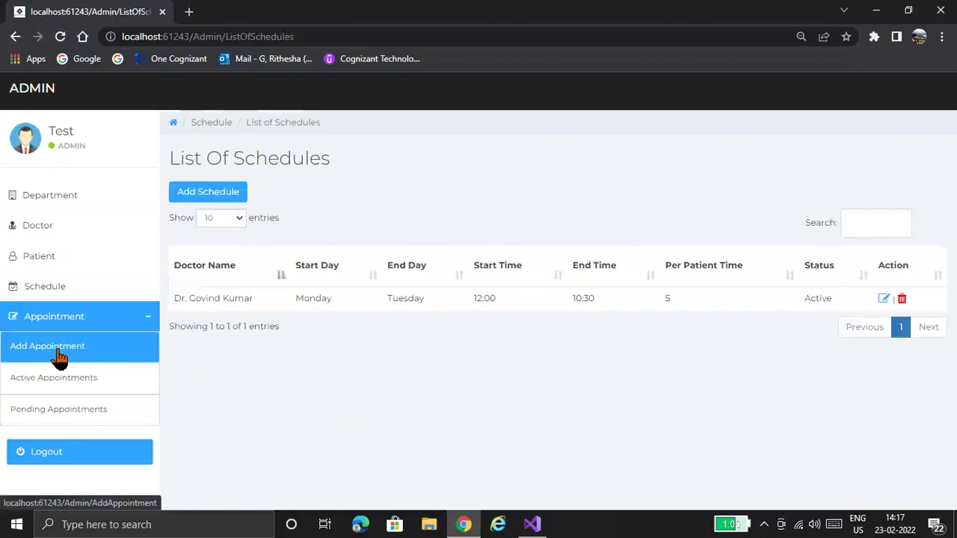
{"action": "left_click", "coordinate": [60, 352]}
{"action": "left_click", "coordinate": [418, 208]}
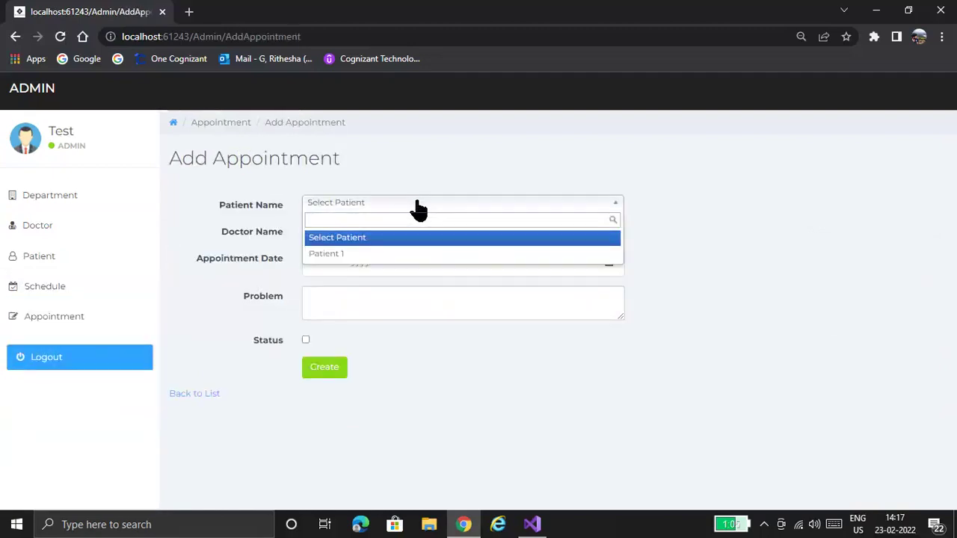
{"action": "left_click", "coordinate": [421, 251]}
{"action": "left_click", "coordinate": [417, 232]}
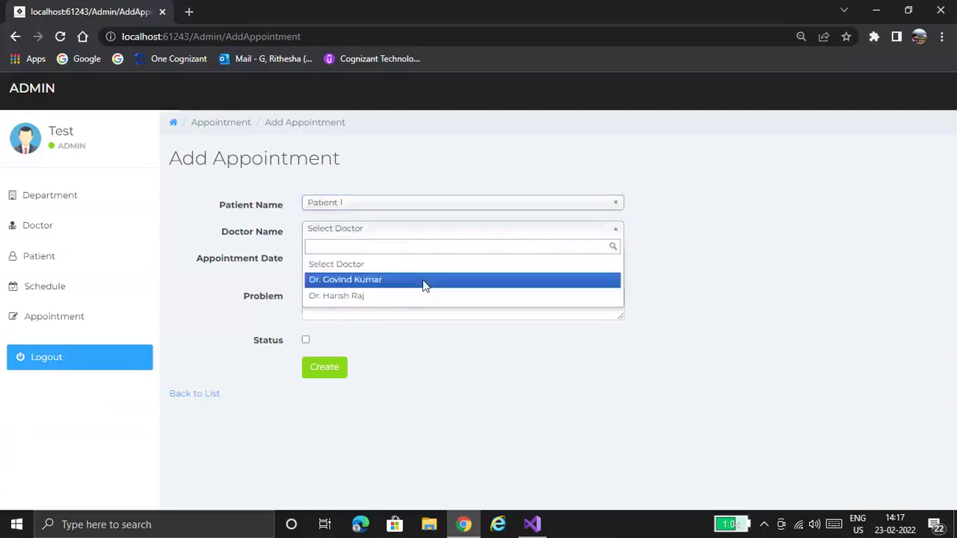
{"action": "left_click", "coordinate": [424, 281]}
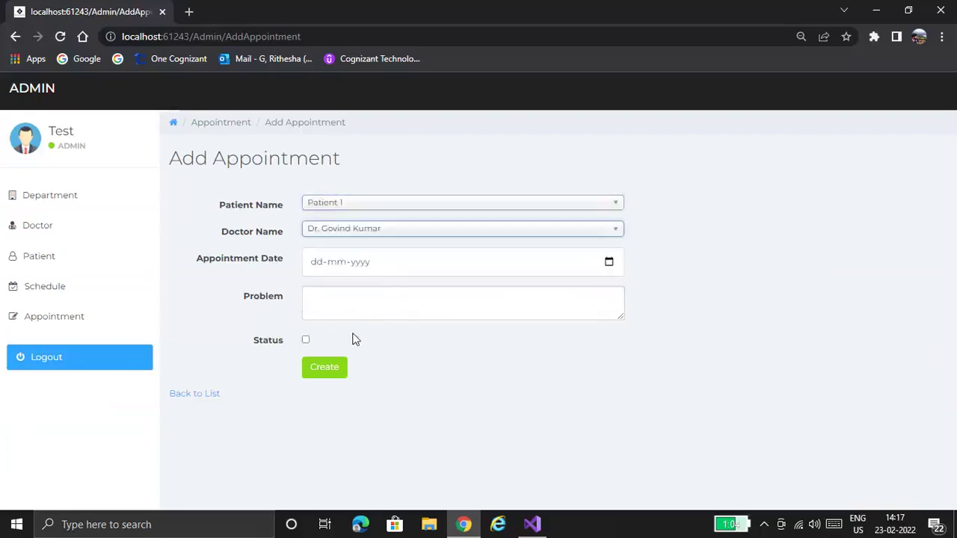
{"action": "left_click", "coordinate": [408, 290]}
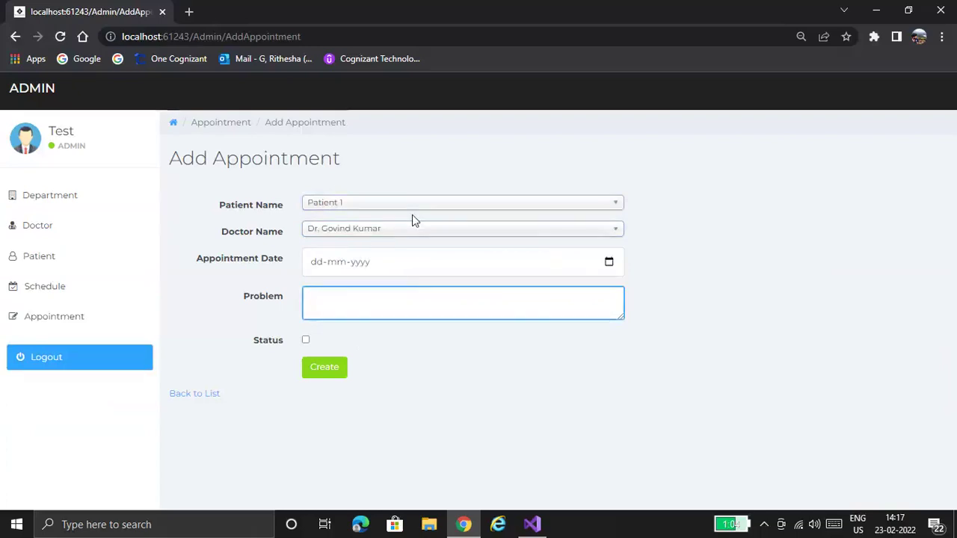
{"action": "left_click", "coordinate": [46, 320]}
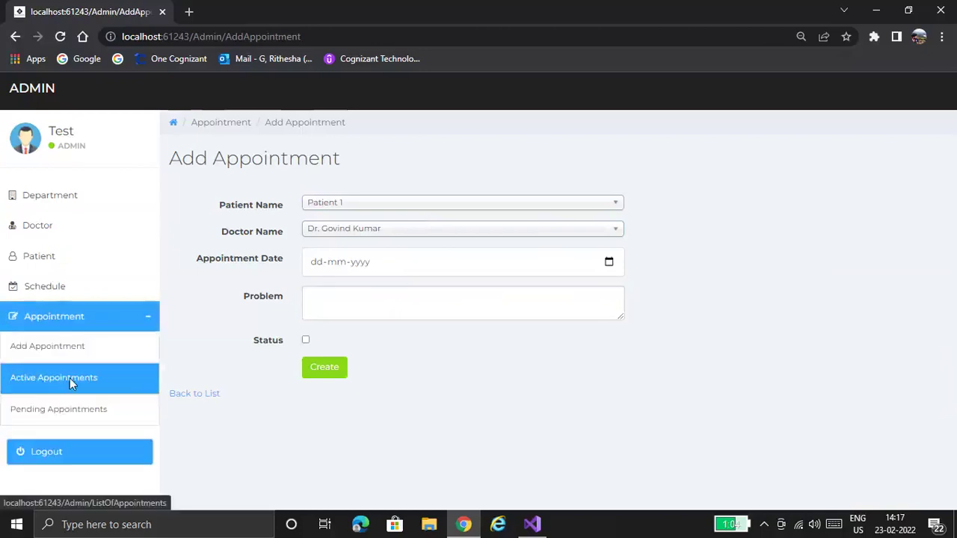
{"action": "left_click", "coordinate": [69, 377]}
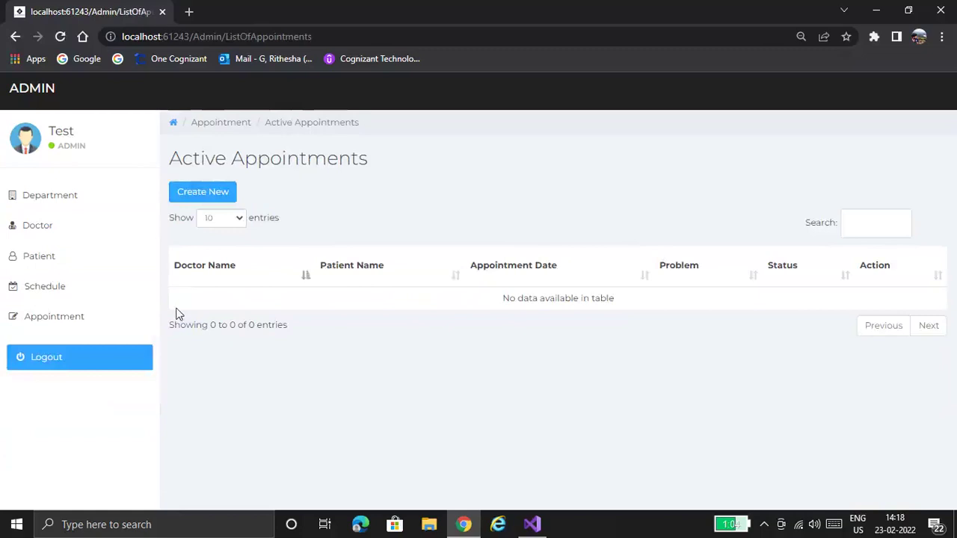
- Open pending appointments, then fill in the new account's first name, last name and e-mail address
{"action": "left_click", "coordinate": [45, 318]}
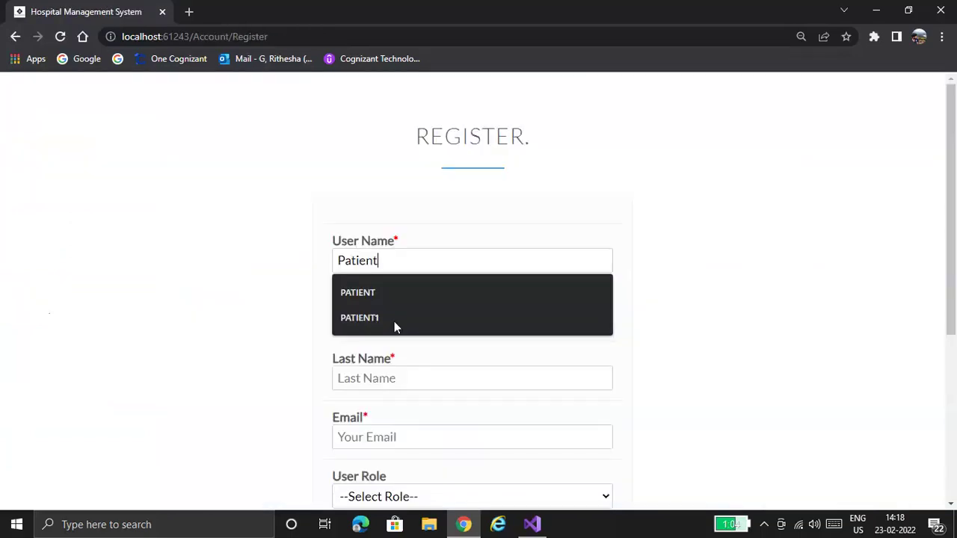
{"action": "left_click", "coordinate": [403, 323]}
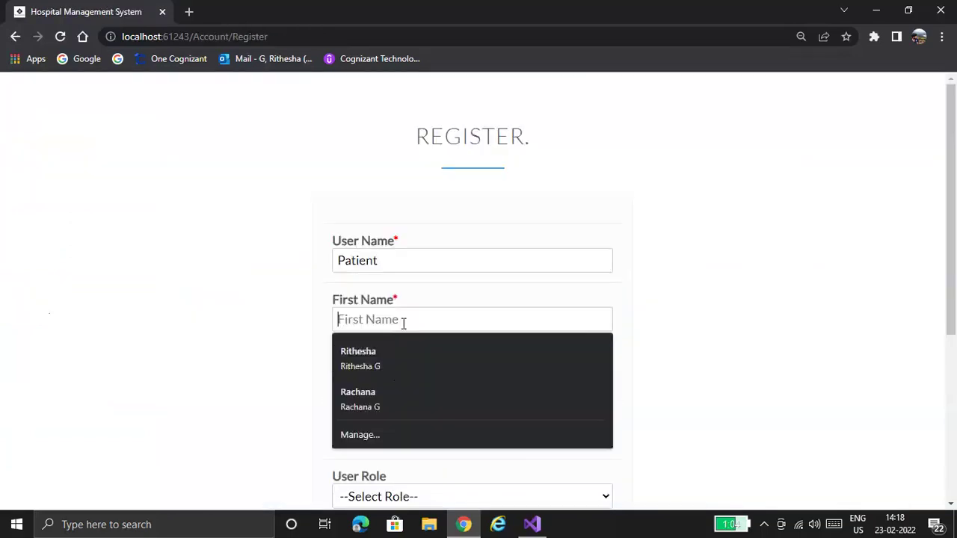
{"action": "type", "text": "P"}
{"action": "left_click", "coordinate": [440, 384]}
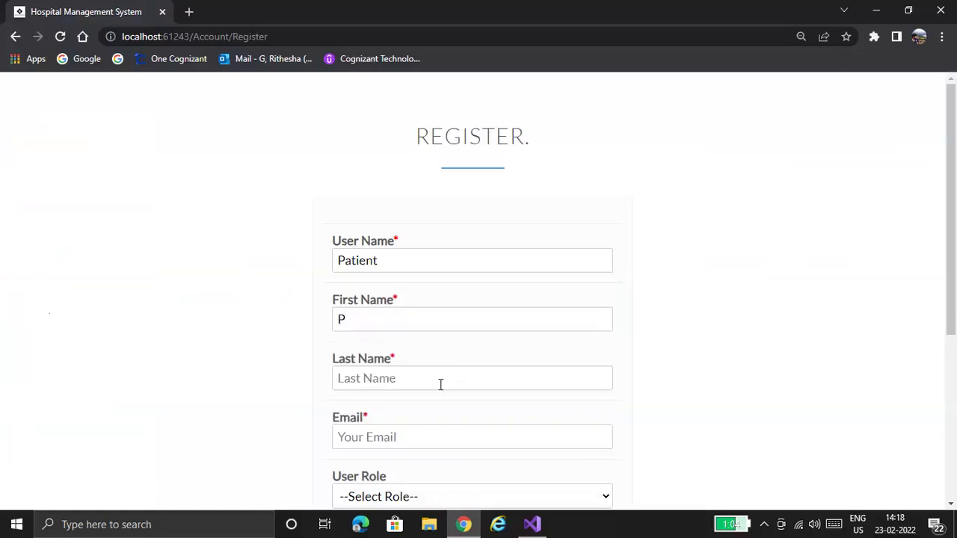
{"action": "left_click", "coordinate": [441, 384]}
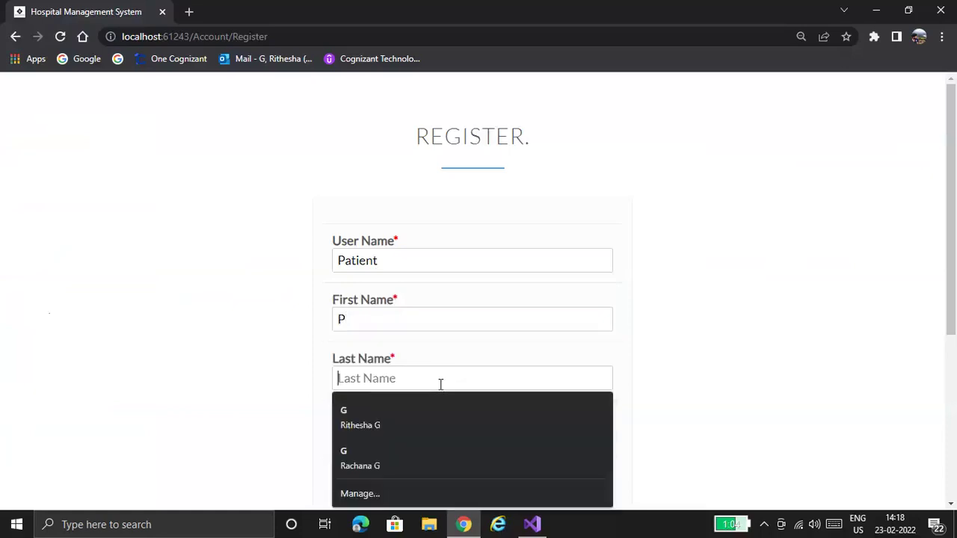
{"action": "type", "text": "T"}
{"action": "left_click", "coordinate": [452, 437]}
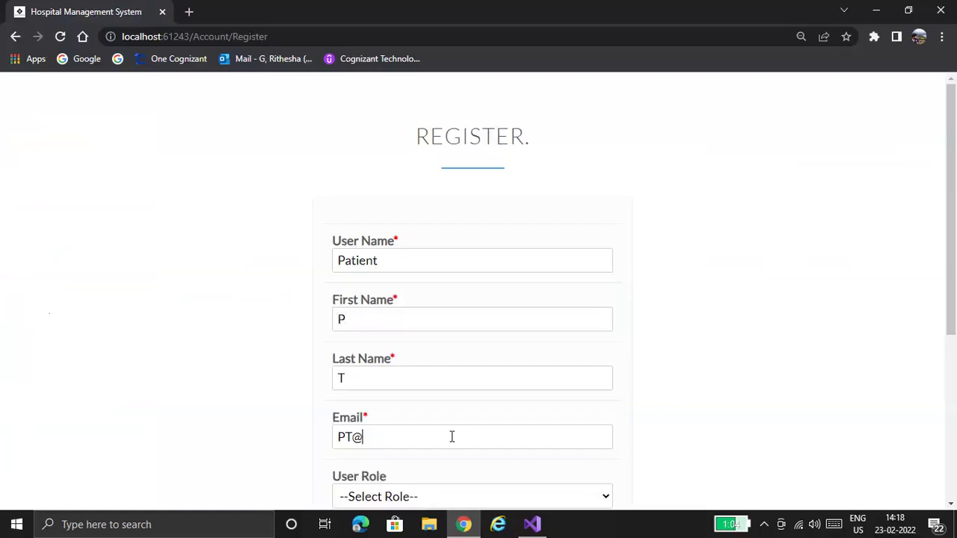
- Choose the Patient role, enter a matching password and confirmation, and submit the registration
{"action": "scroll", "coordinate": [602, 230], "scroll_direction": "down", "scroll_amount": 4}
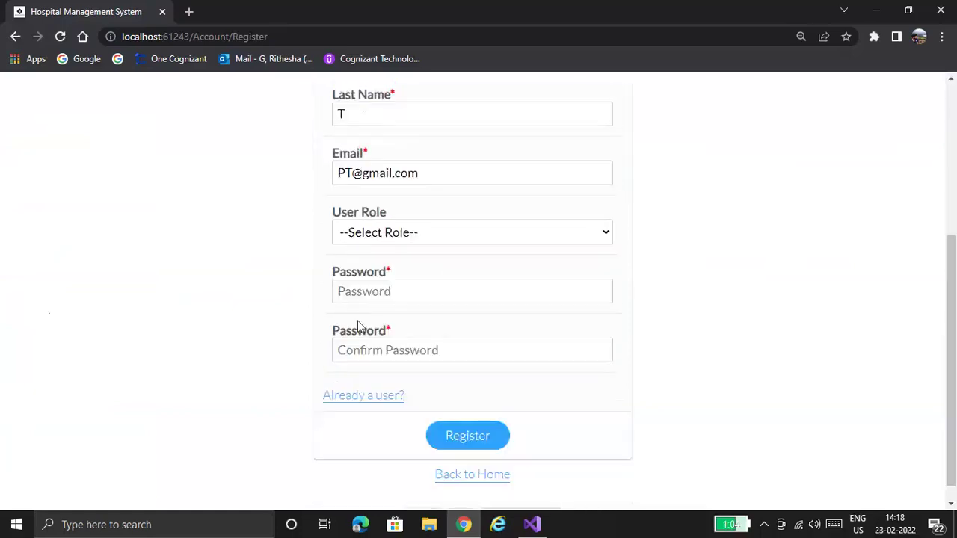
{"action": "left_click", "coordinate": [366, 233]}
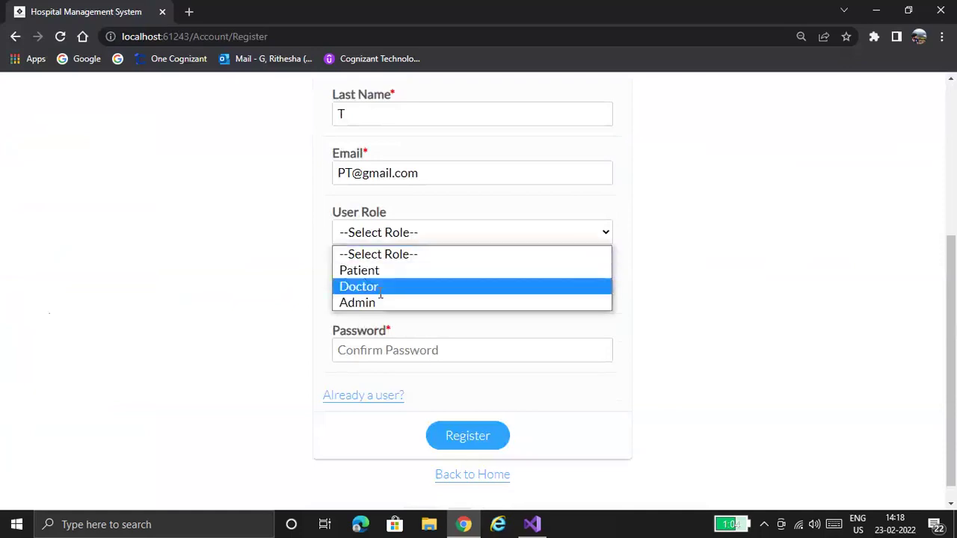
{"action": "left_click", "coordinate": [363, 271]}
{"action": "left_click", "coordinate": [381, 292]}
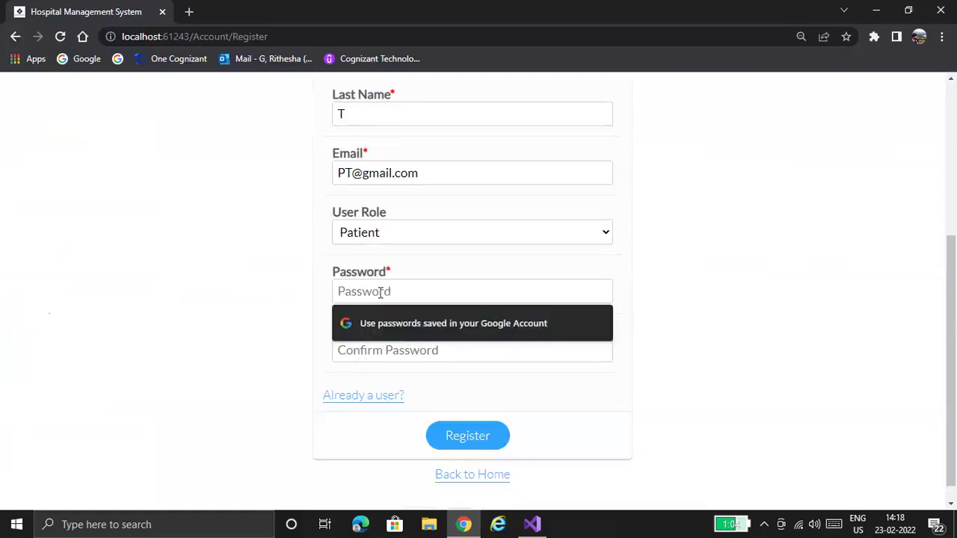
{"action": "type", "text": "•••••"}
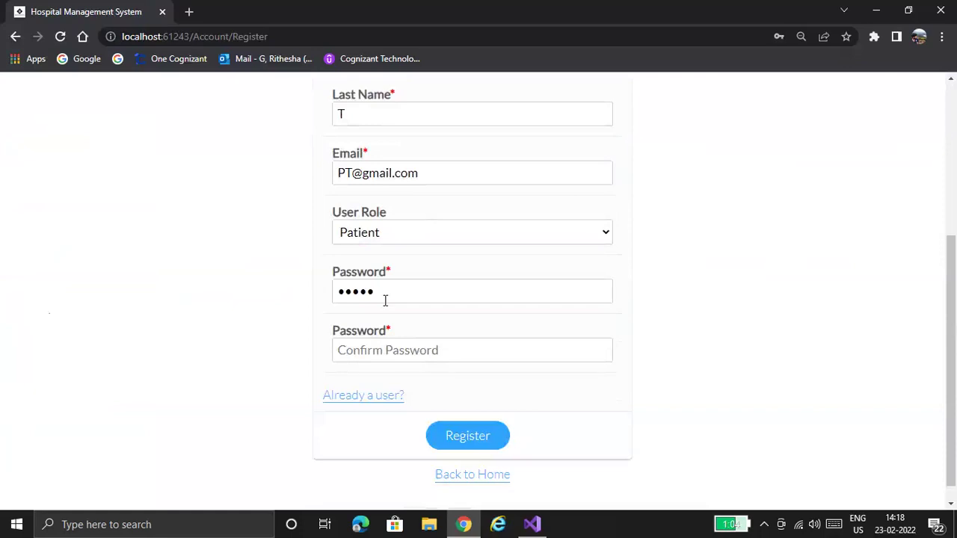
{"action": "type", "text": "•••"}
{"action": "left_click", "coordinate": [406, 353]}
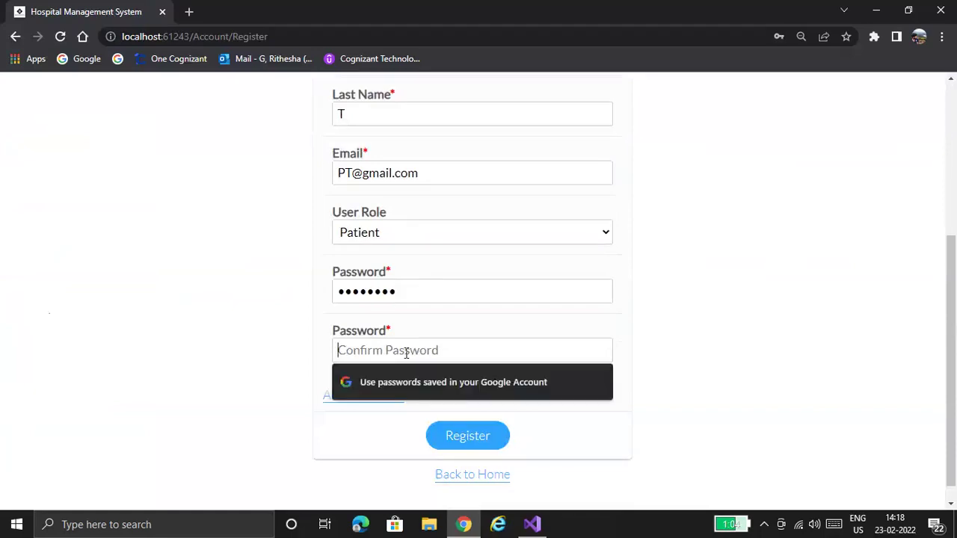
{"action": "type", "text": "•••••"}
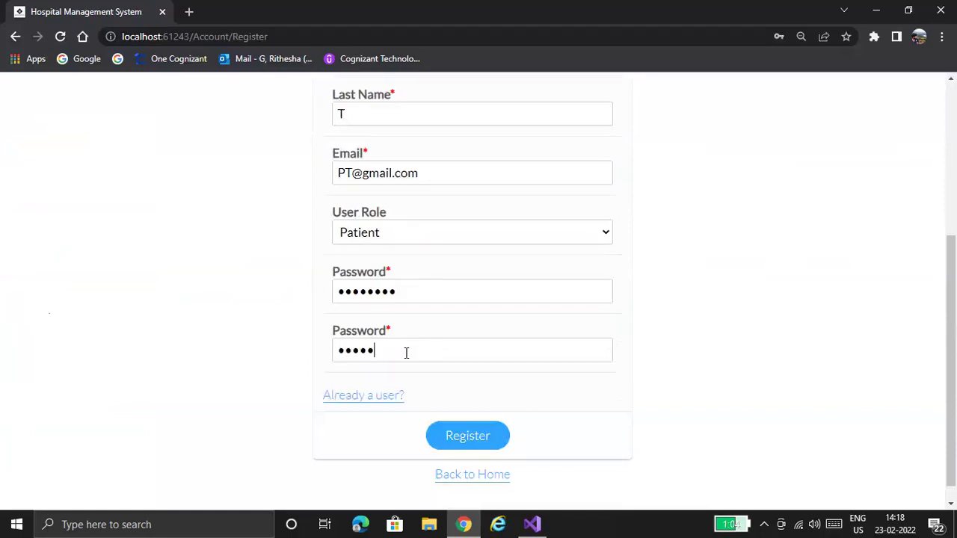
{"action": "type", "text": "••••"}
{"action": "key", "text": "BackSpace"}
{"action": "key", "text": "BackSpace"}
{"action": "key", "text": "BackSpace"}
{"action": "key", "text": "BackSpace"}
{"action": "key", "text": "BackSpace"}
{"action": "key", "text": "BackSpace"}
{"action": "key", "text": "BackSpace"}
{"action": "key", "text": "BackSpace"}
{"action": "key", "text": "BackSpace"}
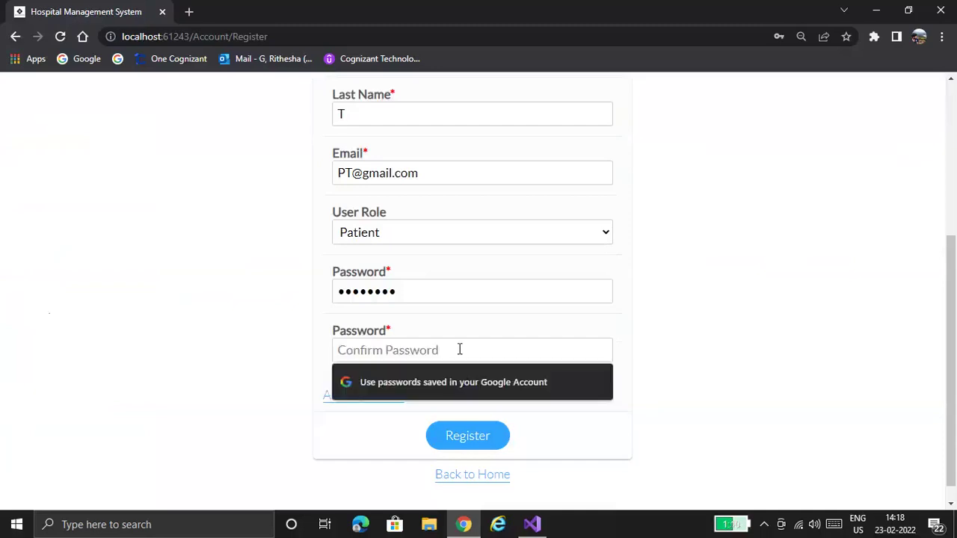
{"action": "type", "text": "••••••"}
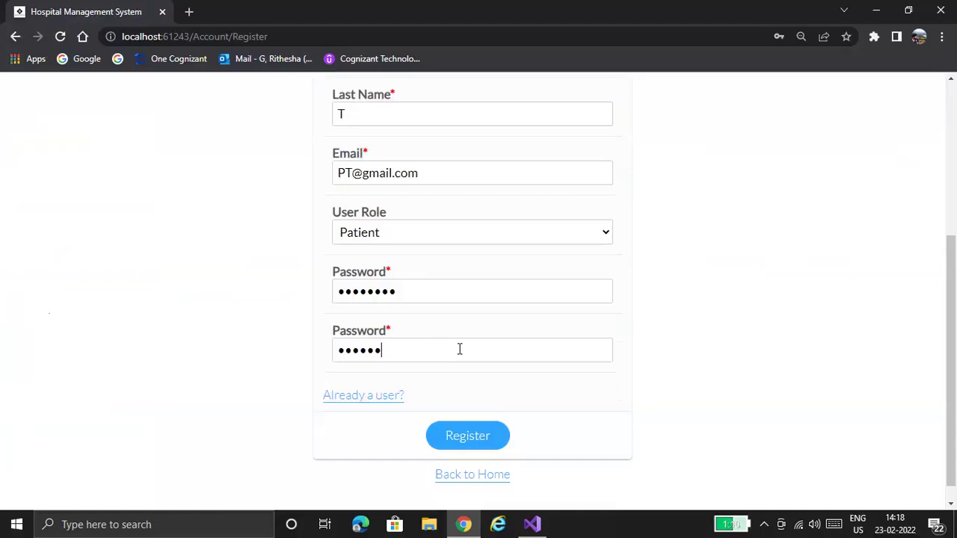
{"action": "type", "text": "•••"}
{"action": "key", "text": "BackSpace"}
{"action": "key", "text": "BackSpace"}
{"action": "key", "text": "BackSpace"}
{"action": "key", "text": "BackSpace"}
{"action": "type", "text": "•••••"}
{"action": "left_click", "coordinate": [481, 440]}
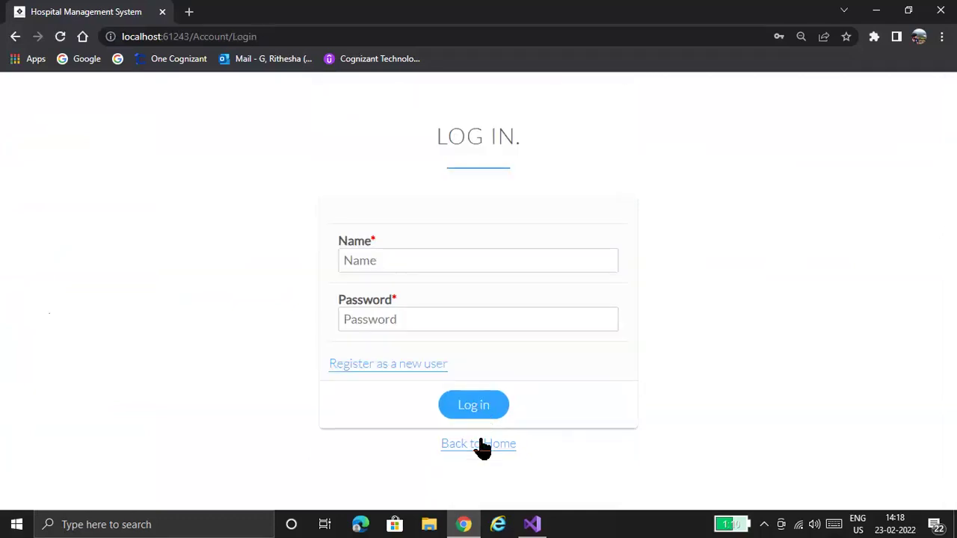
- Pick the patient's saved login name from autofill and enter the account password
{"action": "left_click", "coordinate": [423, 262]}
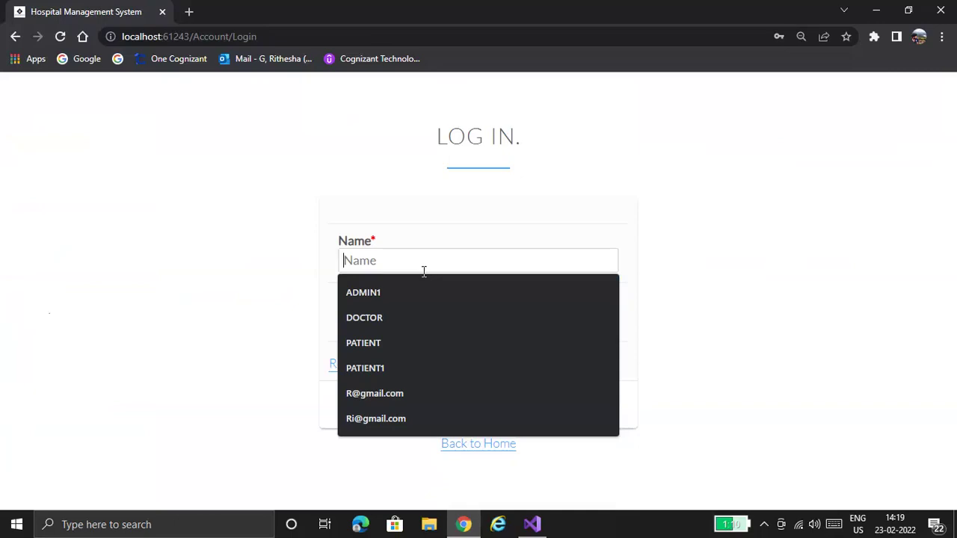
{"action": "left_click", "coordinate": [566, 181]}
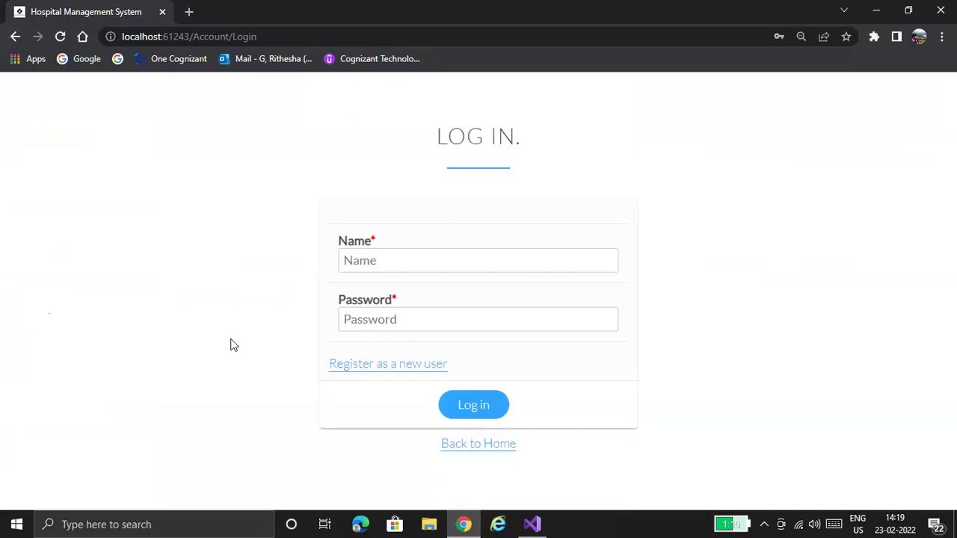
{"action": "left_click", "coordinate": [392, 261]}
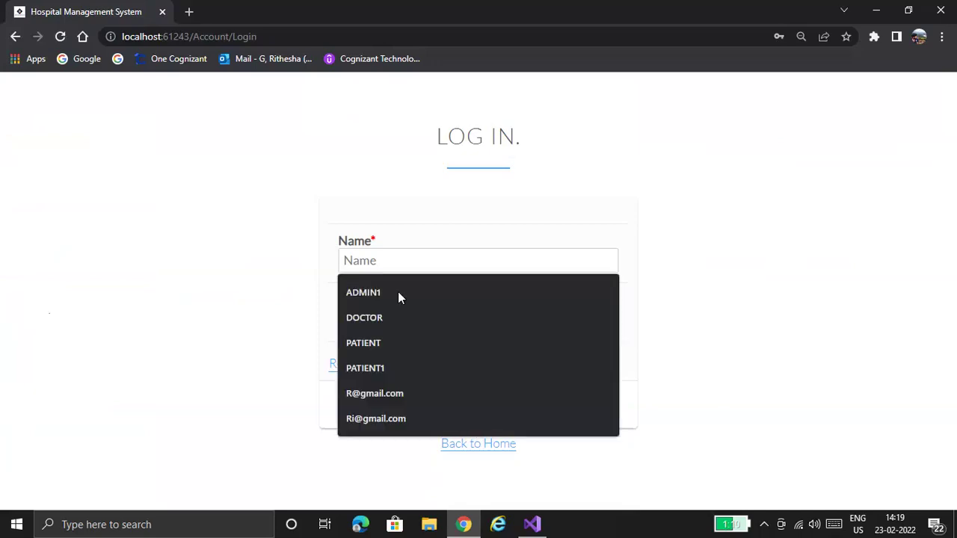
{"action": "left_click", "coordinate": [408, 347]}
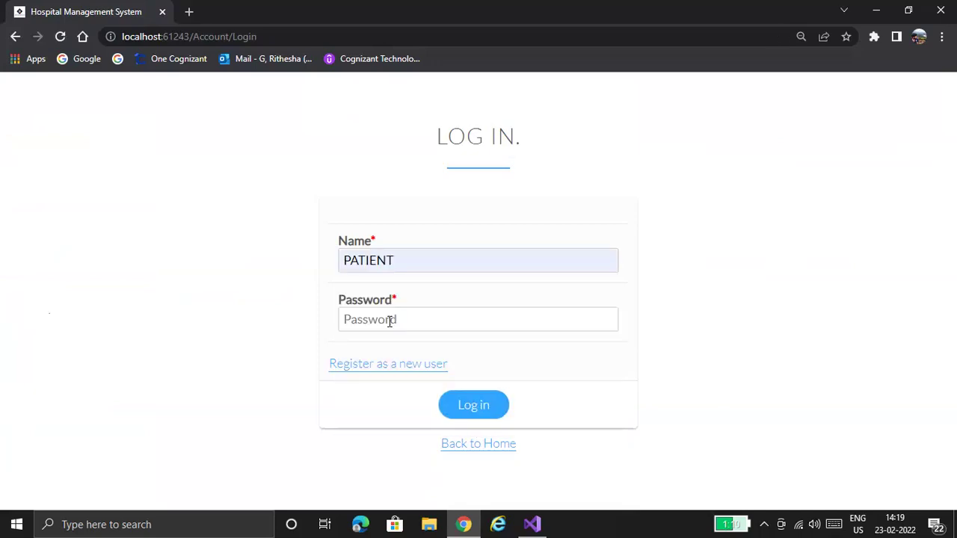
{"action": "left_click", "coordinate": [390, 321]}
{"action": "type", "text": "123456789"}
- Log in as the patient and view the available Neurology and Cardiology doctors
{"action": "left_click", "coordinate": [481, 410]}
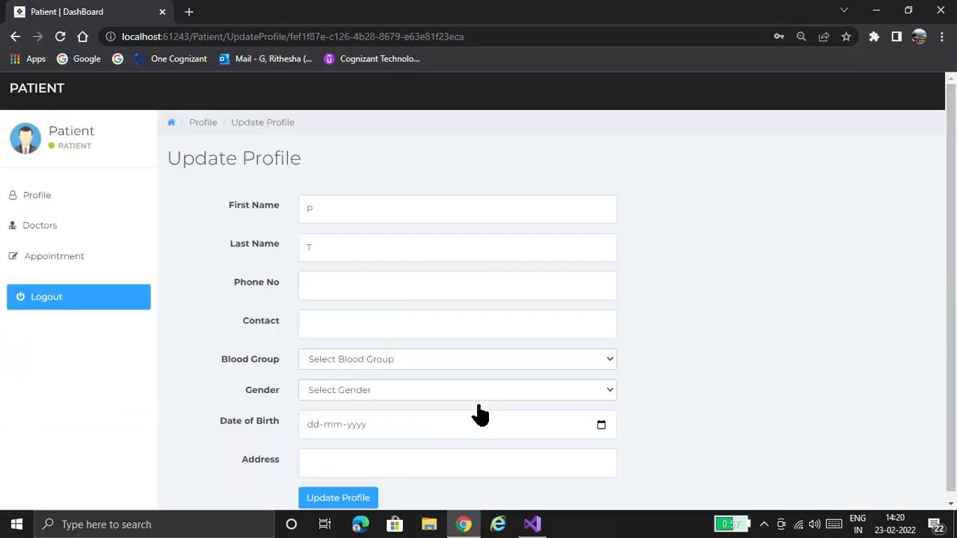
{"action": "left_click", "coordinate": [75, 198]}
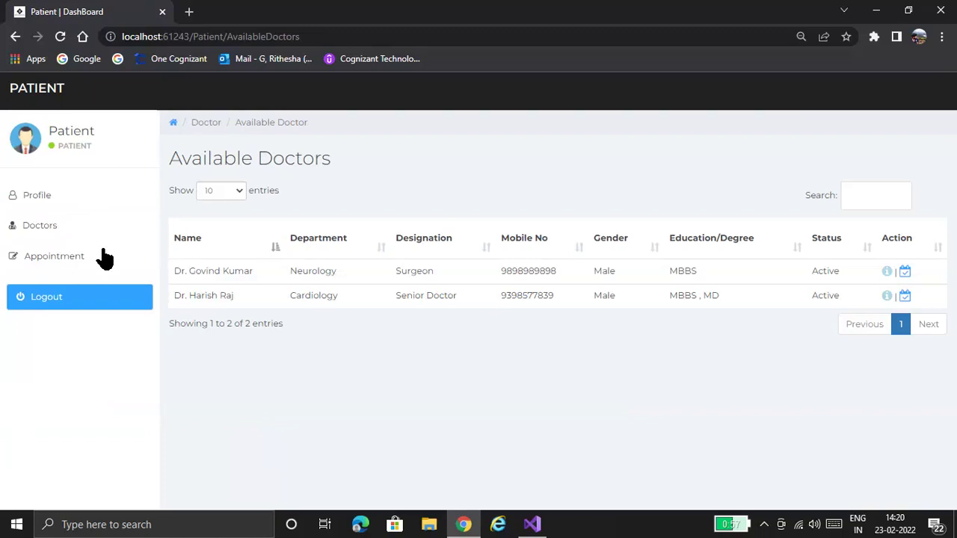
- Fill in a new appointment request dated 23 February 2022 with problem Fever
{"action": "left_click", "coordinate": [105, 257]}
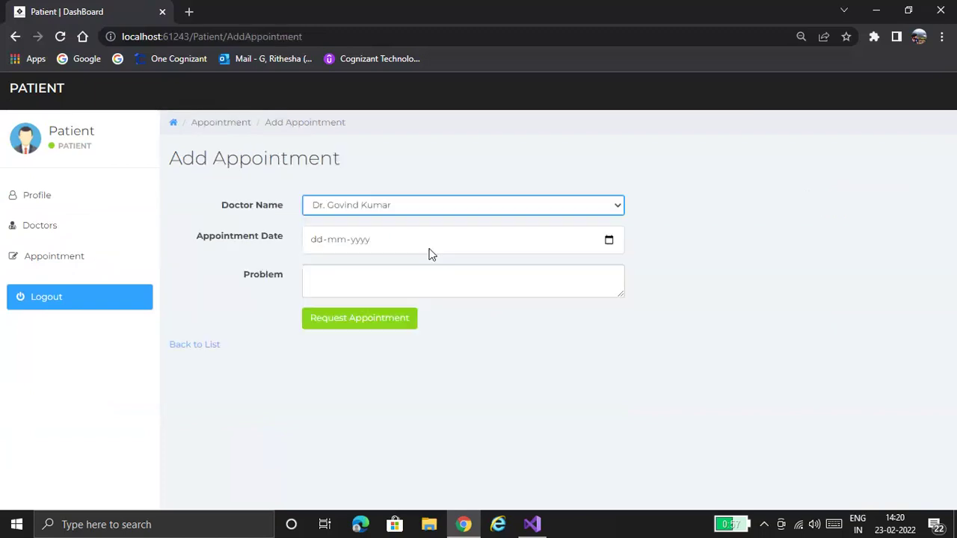
{"action": "left_click", "coordinate": [619, 241]}
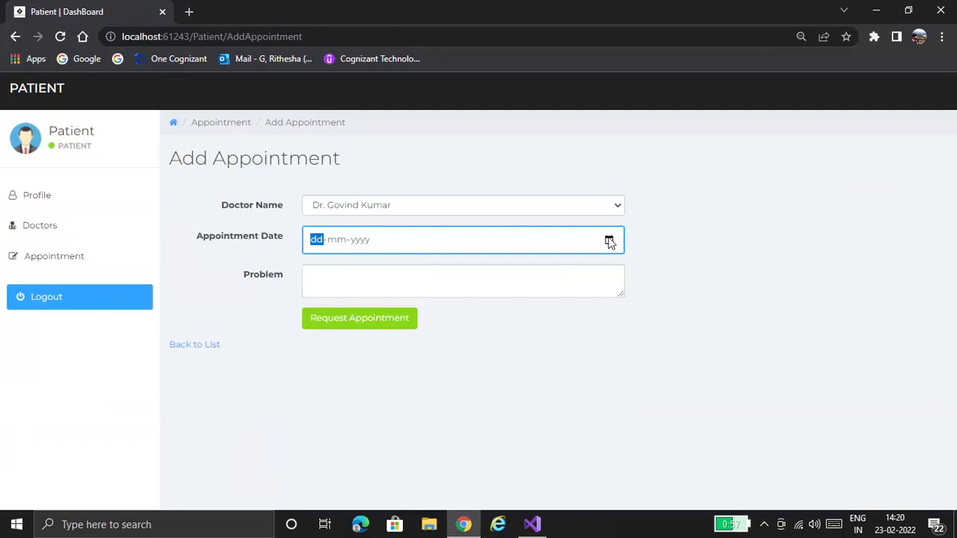
{"action": "left_click", "coordinate": [609, 241]}
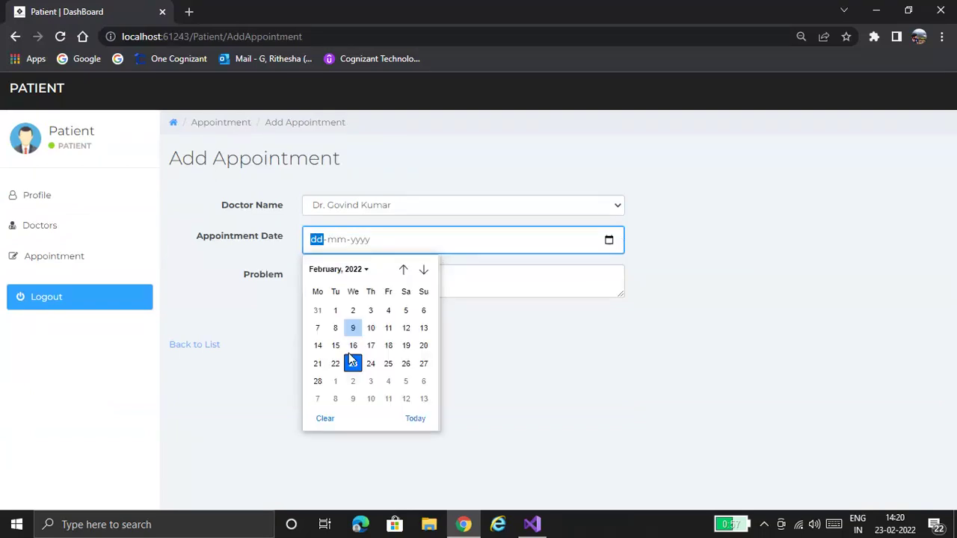
{"action": "left_click", "coordinate": [352, 362]}
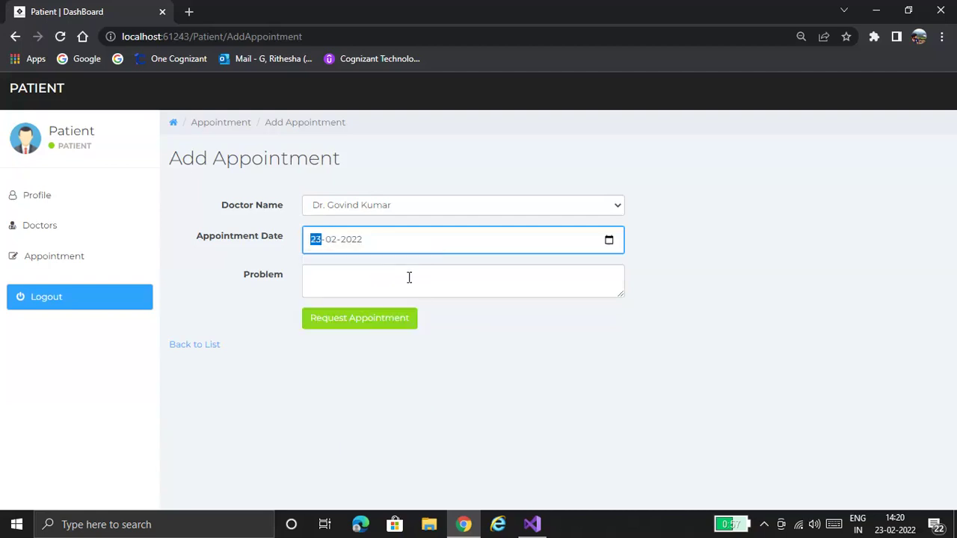
{"action": "left_click", "coordinate": [409, 277]}
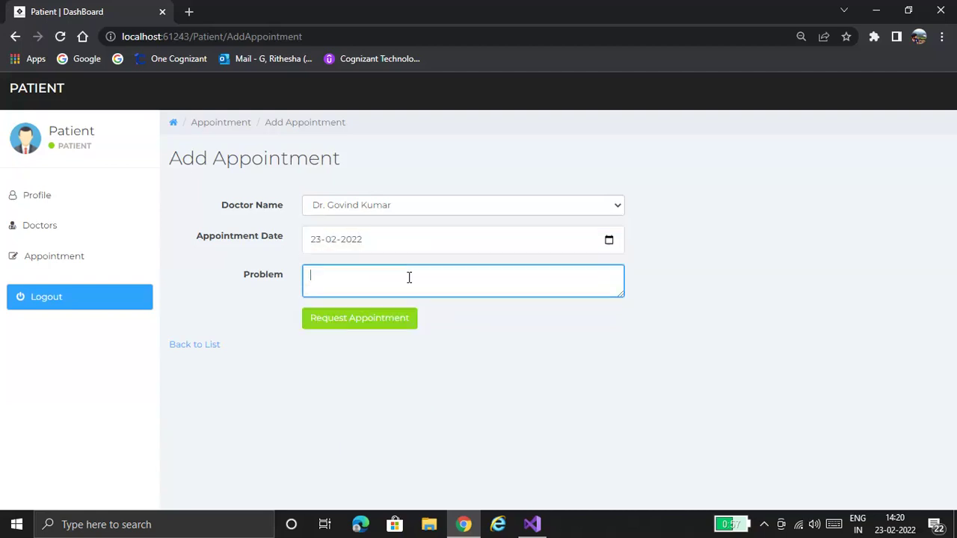
{"action": "type", "text": "Fever"}
- Submit the Fever request and open Your Appointments to see it marked Not Approved
{"action": "left_click", "coordinate": [377, 326]}
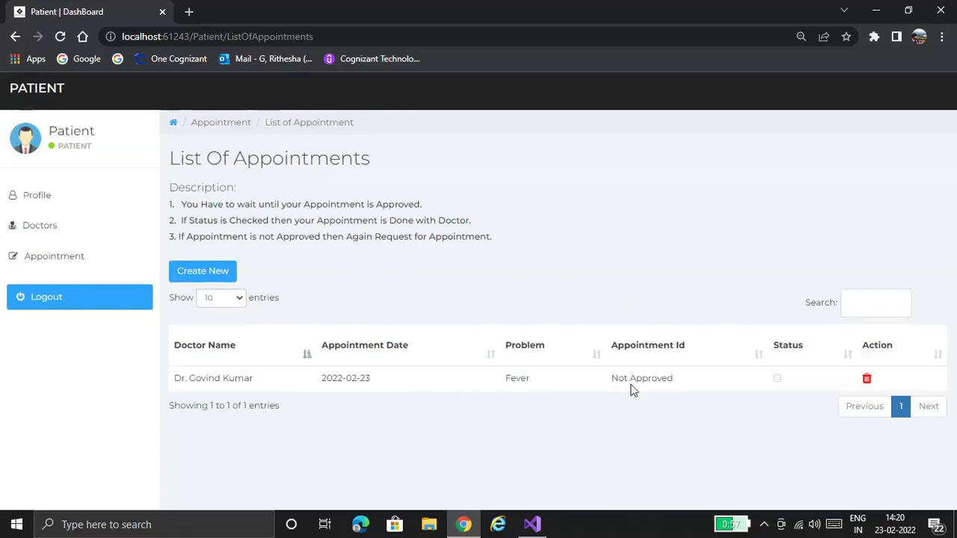
{"action": "left_click", "coordinate": [86, 260]}
{"action": "left_click", "coordinate": [87, 262]}
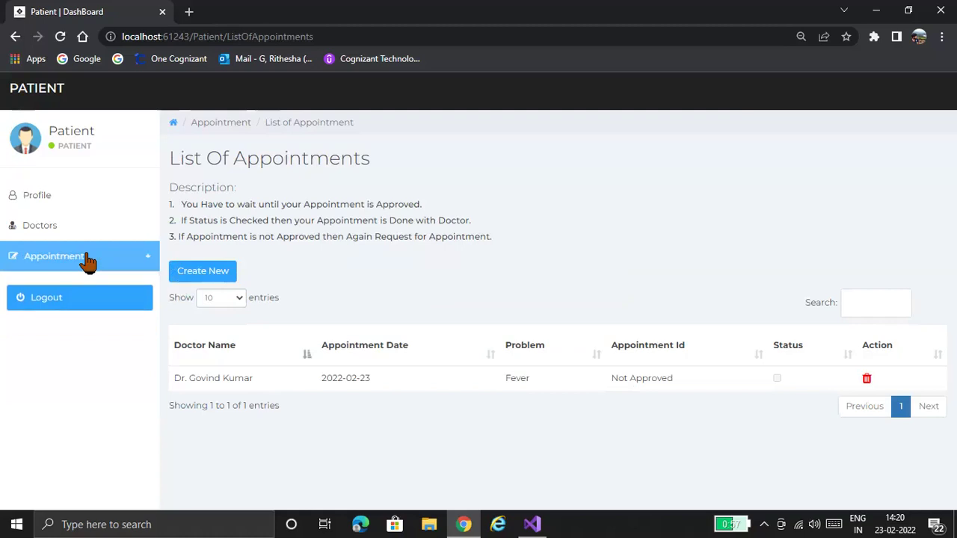
{"action": "left_click", "coordinate": [88, 260]}
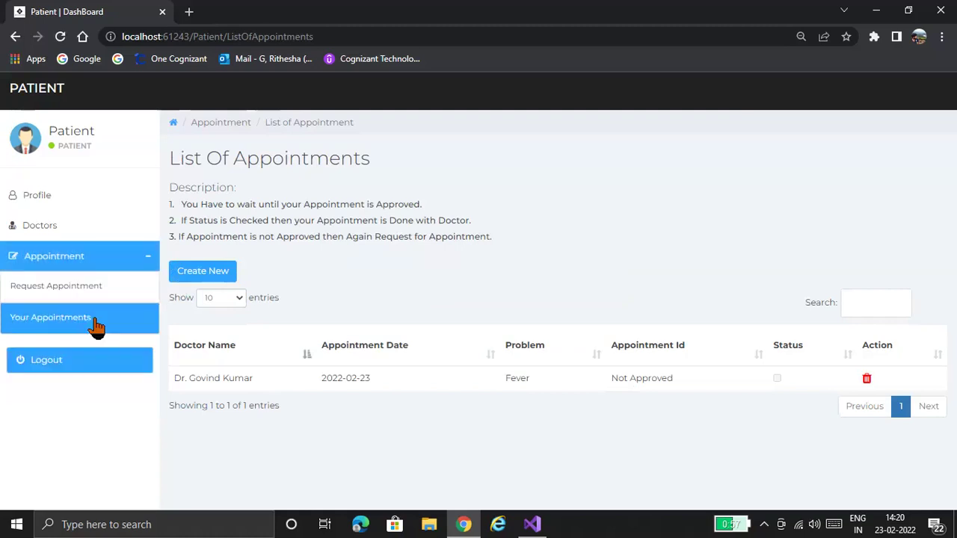
{"action": "left_click", "coordinate": [94, 320]}
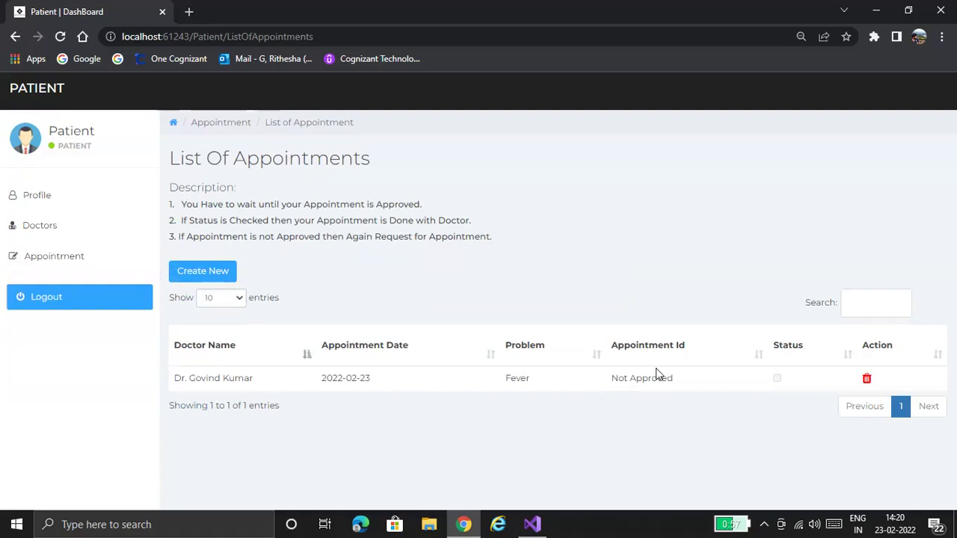
- Log out of the patient account and log in with the admin password
{"action": "left_click", "coordinate": [108, 313]}
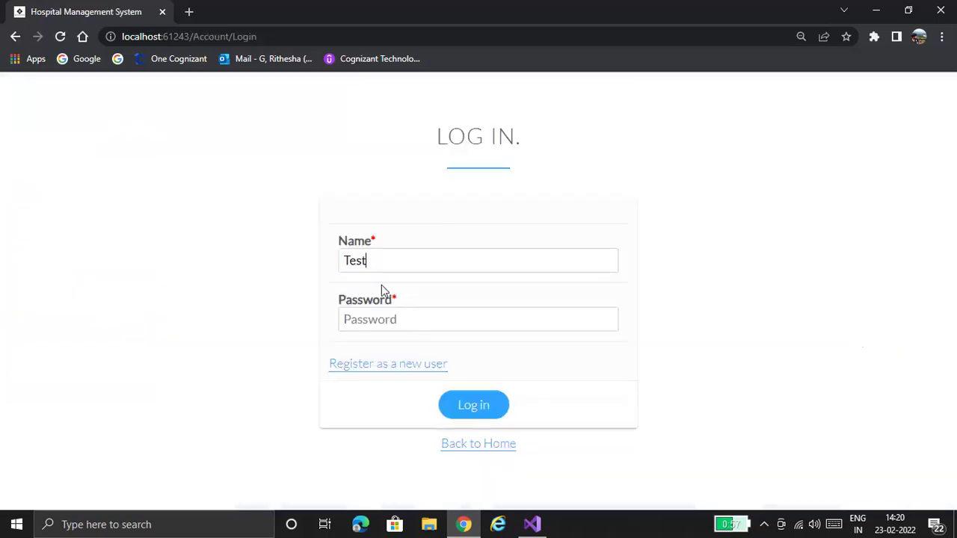
{"action": "left_click", "coordinate": [398, 317]}
{"action": "type", "text": "1234567"}
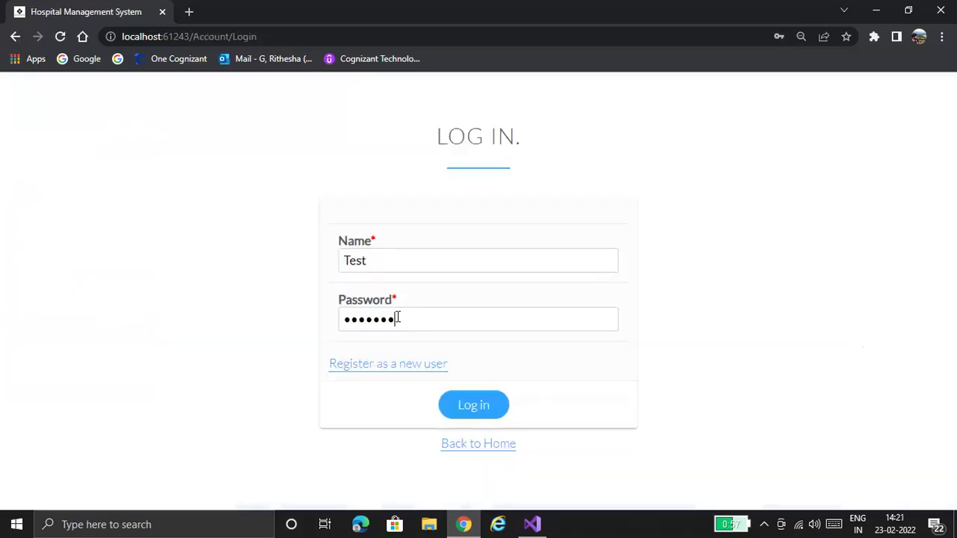
{"action": "type", "text": "89"}
{"action": "left_click", "coordinate": [465, 406]}
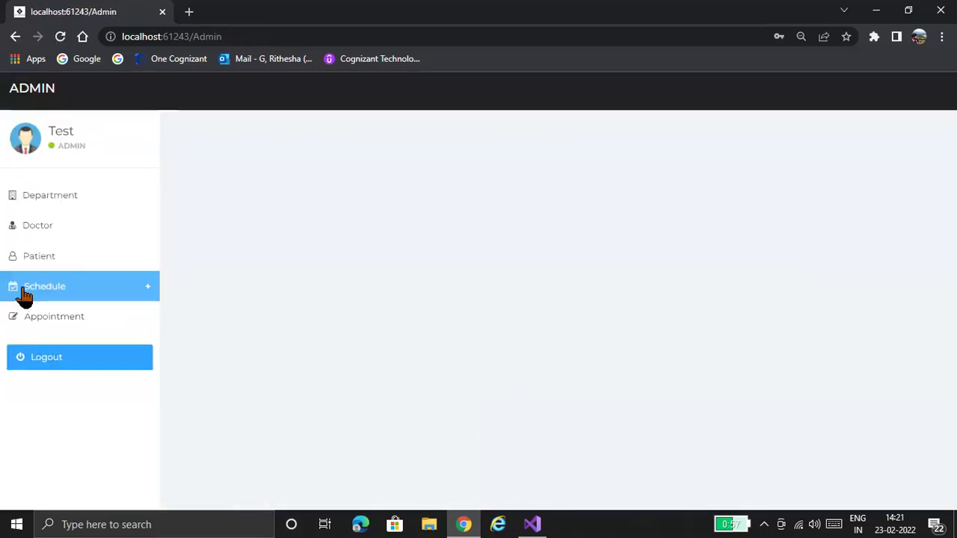
- Check Active Appointments, then edit the Fever row under Pending Appointments
{"action": "left_click", "coordinate": [48, 320]}
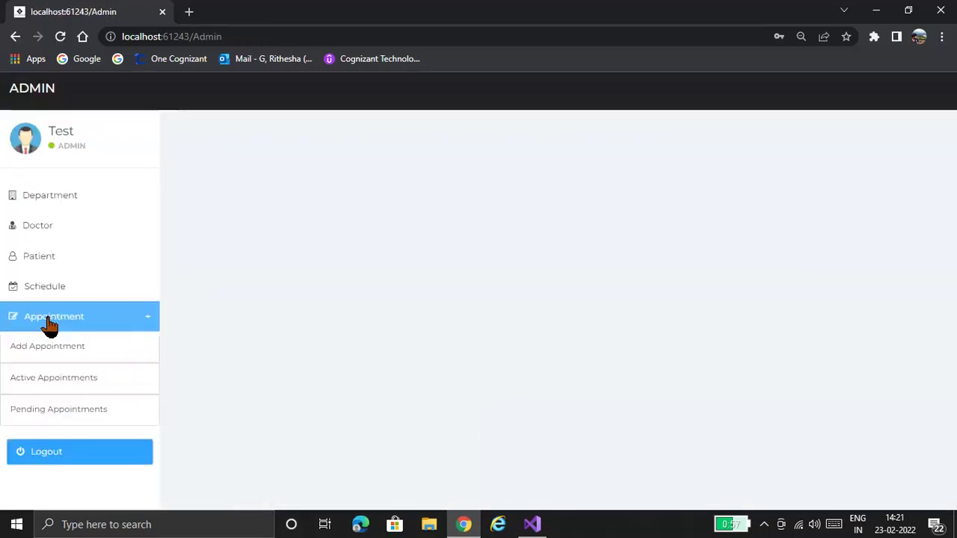
{"action": "left_click", "coordinate": [61, 376]}
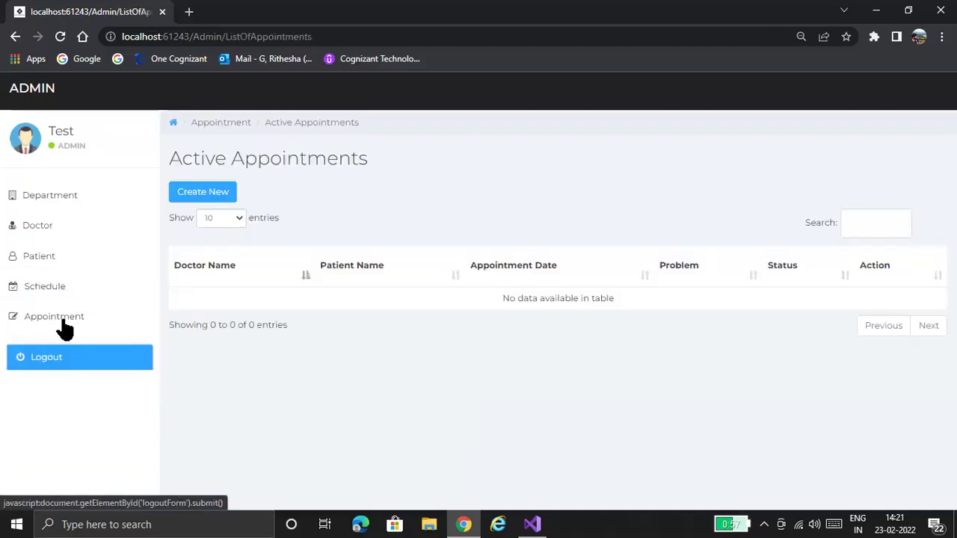
{"action": "left_click", "coordinate": [63, 322]}
{"action": "left_click", "coordinate": [86, 412]}
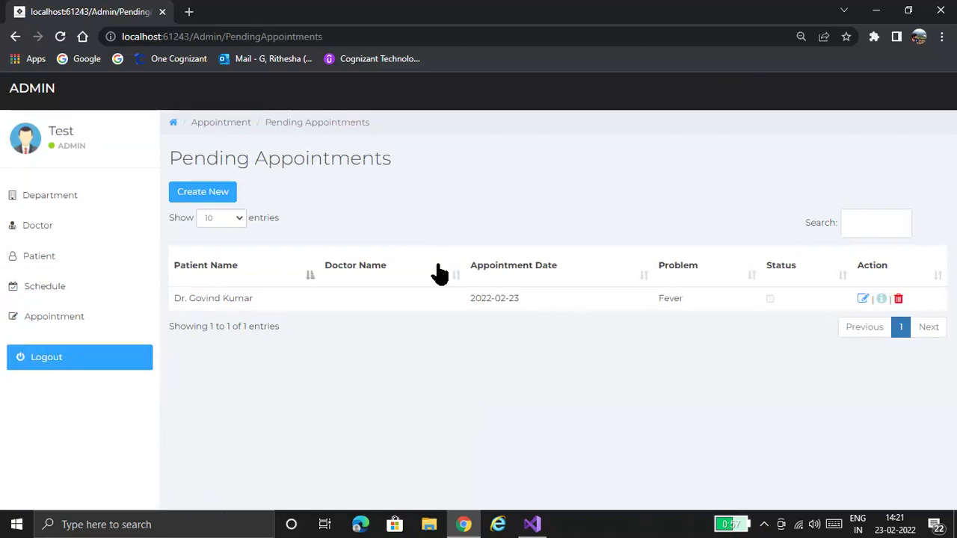
{"action": "left_click", "coordinate": [864, 301]}
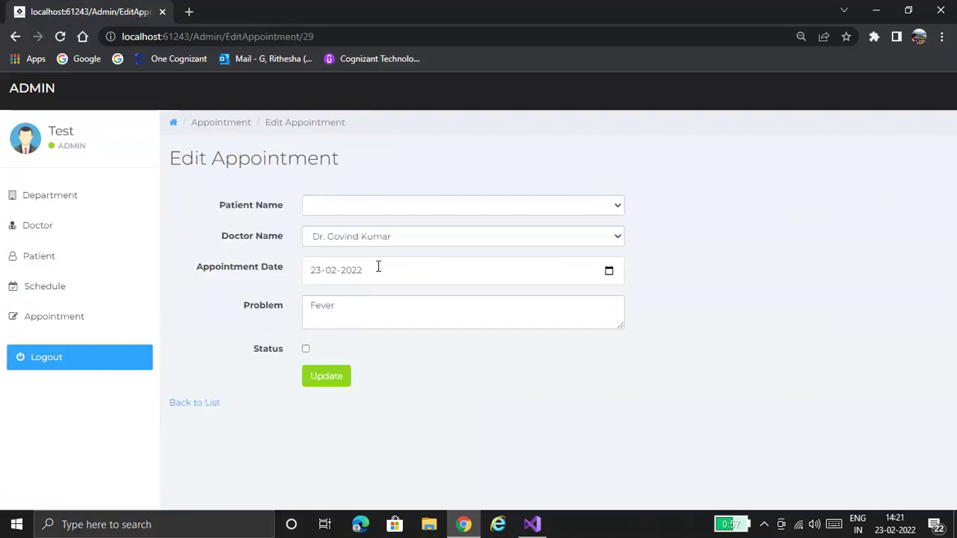
- Assign the Fever appointment to Patient 1, tick its Status and save the update
{"action": "left_click", "coordinate": [409, 213]}
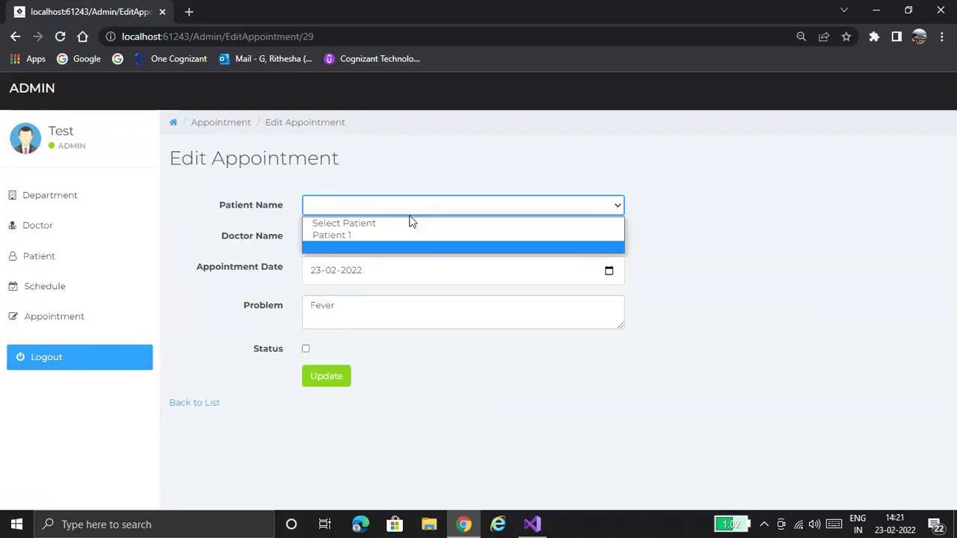
{"action": "left_click", "coordinate": [334, 378]}
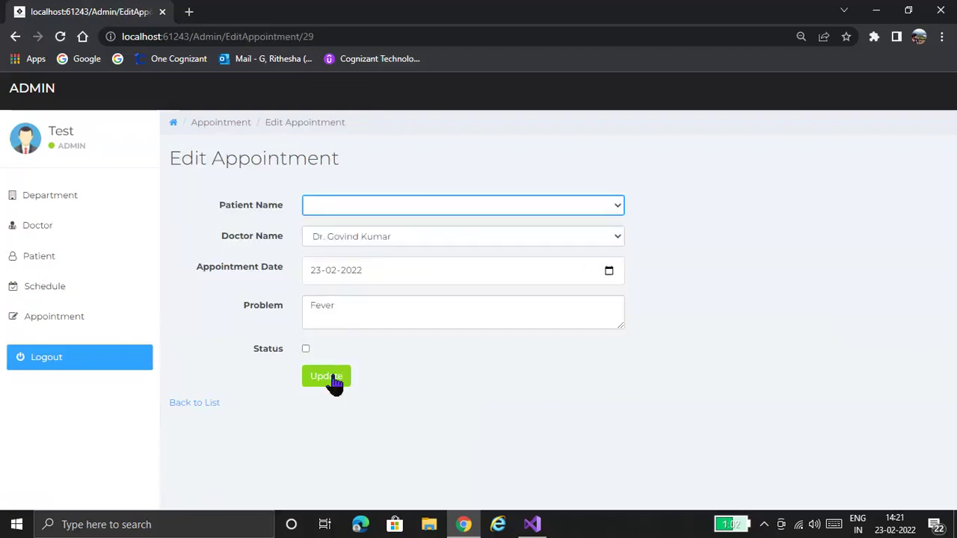
{"action": "left_click", "coordinate": [429, 238]}
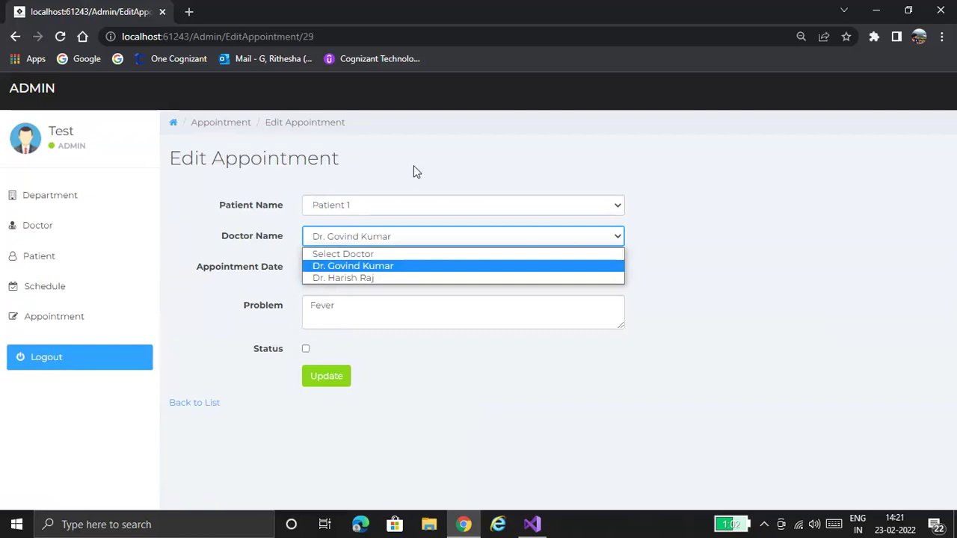
{"action": "left_click", "coordinate": [313, 374]}
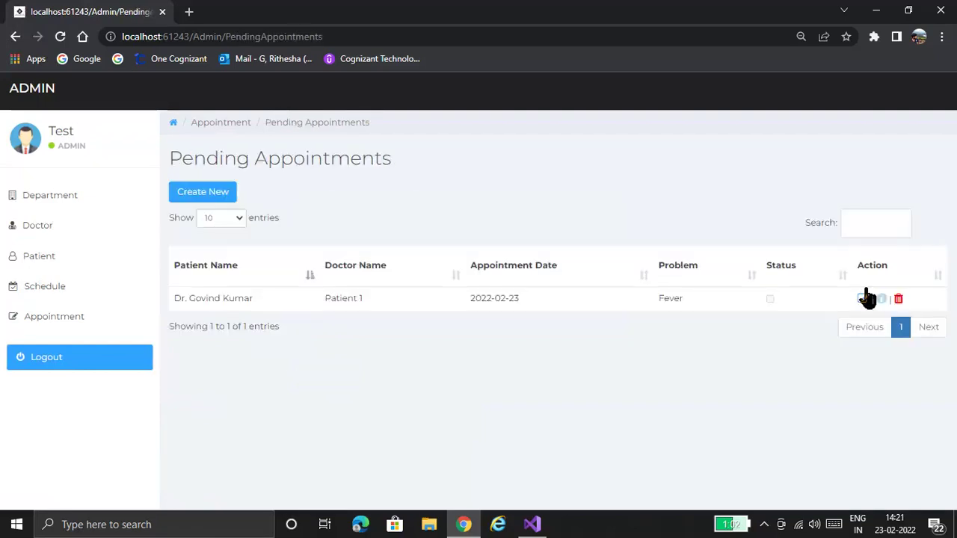
{"action": "left_click", "coordinate": [863, 301]}
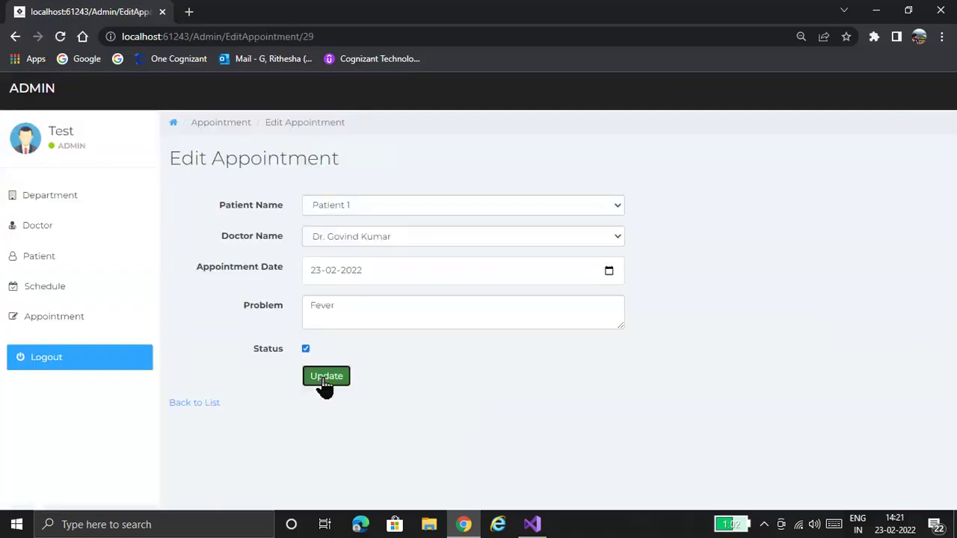
{"action": "left_click", "coordinate": [326, 379]}
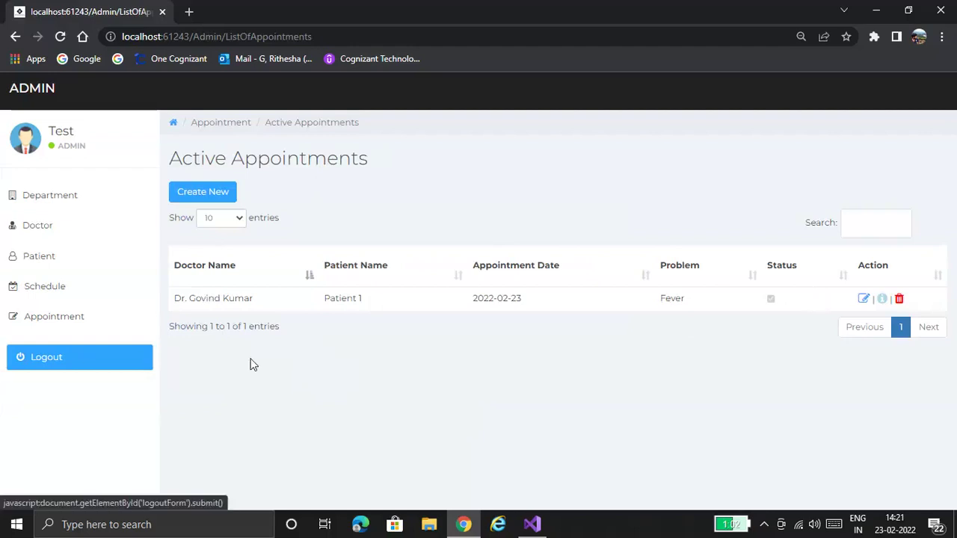
- Sign in with the suggested patient login name and its password
{"action": "left_click", "coordinate": [380, 267]}
{"action": "type", "text": "P"}
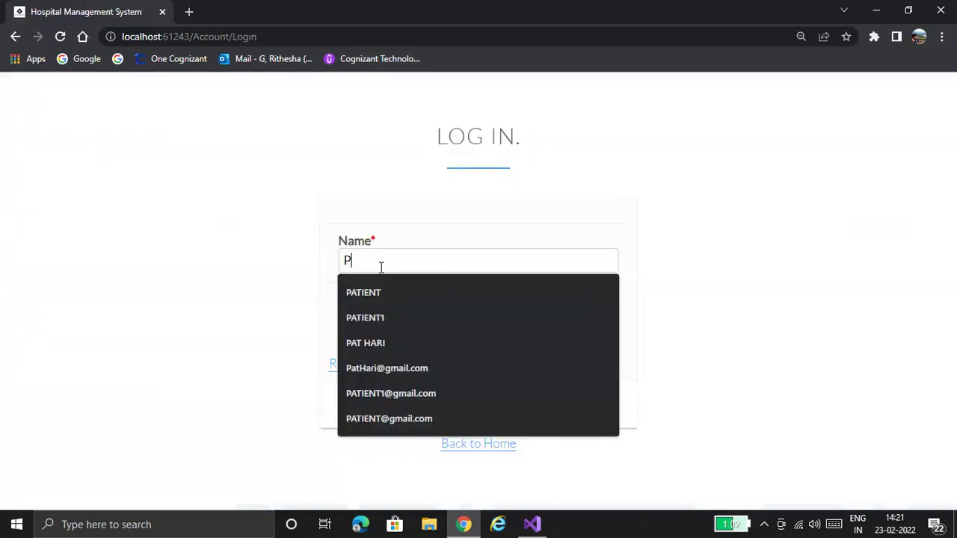
{"action": "type", "text": "atie"}
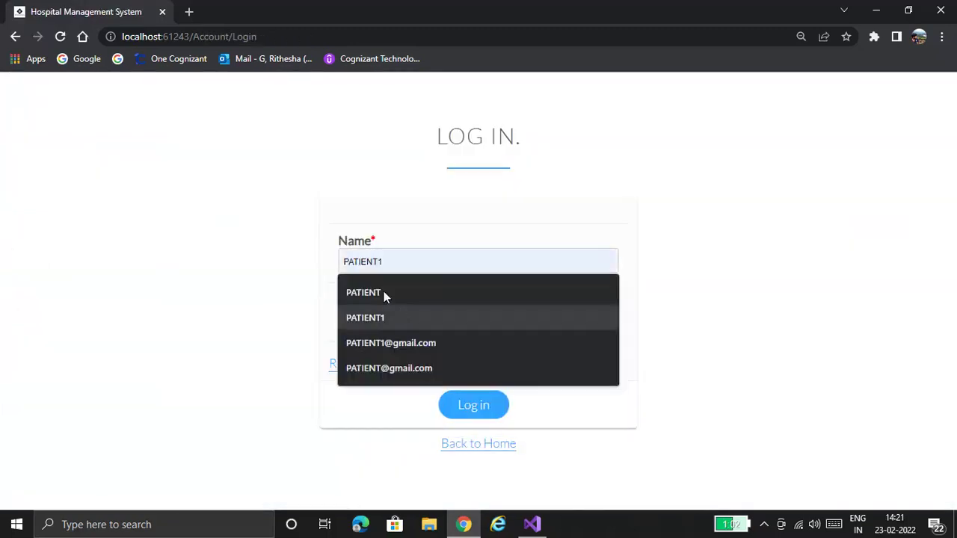
{"action": "left_click", "coordinate": [384, 293]}
{"action": "left_click", "coordinate": [395, 319]}
{"action": "type", "text": "p"}
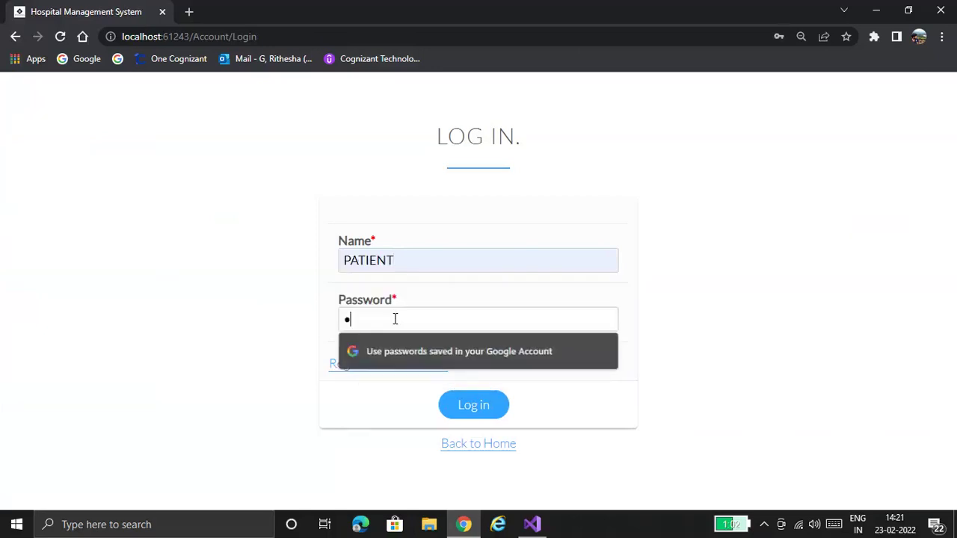
{"action": "type", "text": "atient@"}
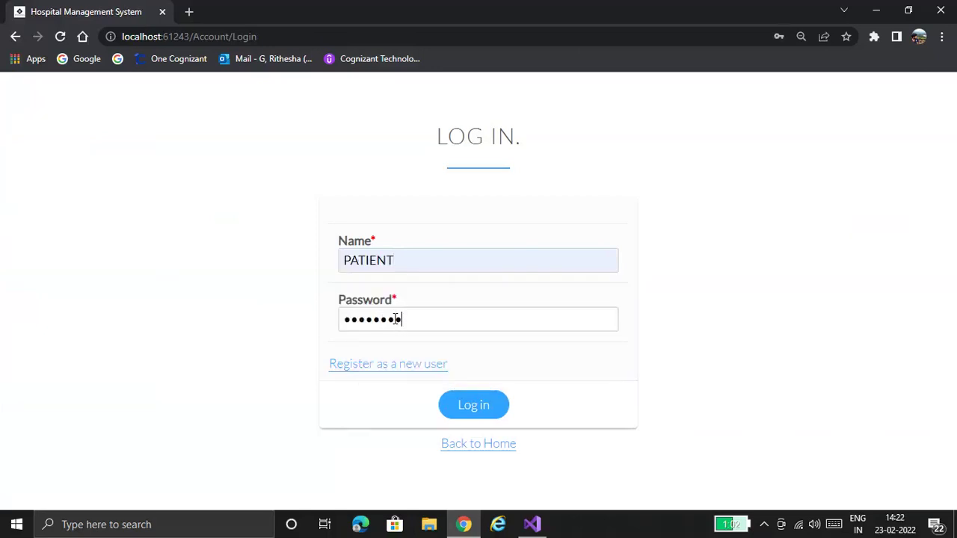
{"action": "type", "text": "1"}
{"action": "left_click", "coordinate": [480, 424]}
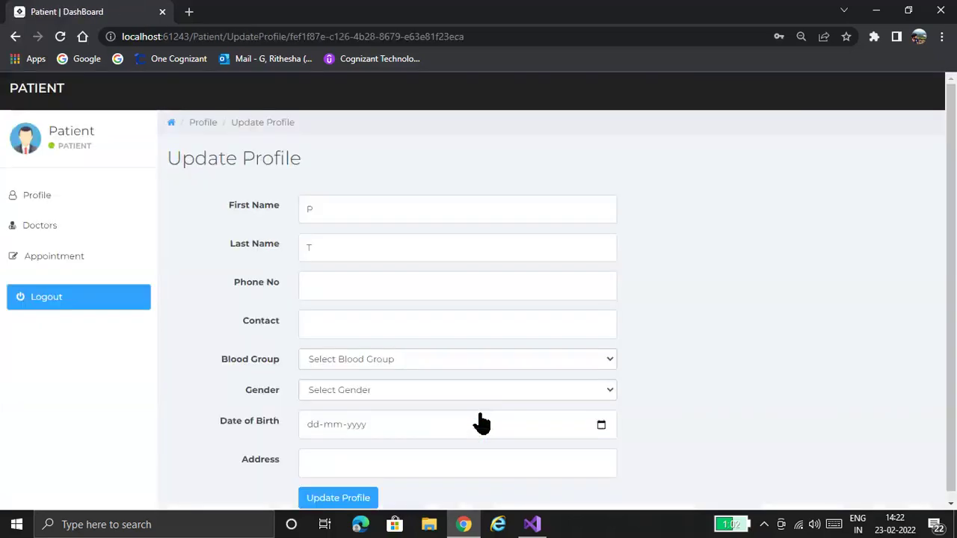
- View the patient's empty Your Appointments list, then log out
{"action": "left_click", "coordinate": [43, 266]}
{"action": "left_click", "coordinate": [79, 317]}
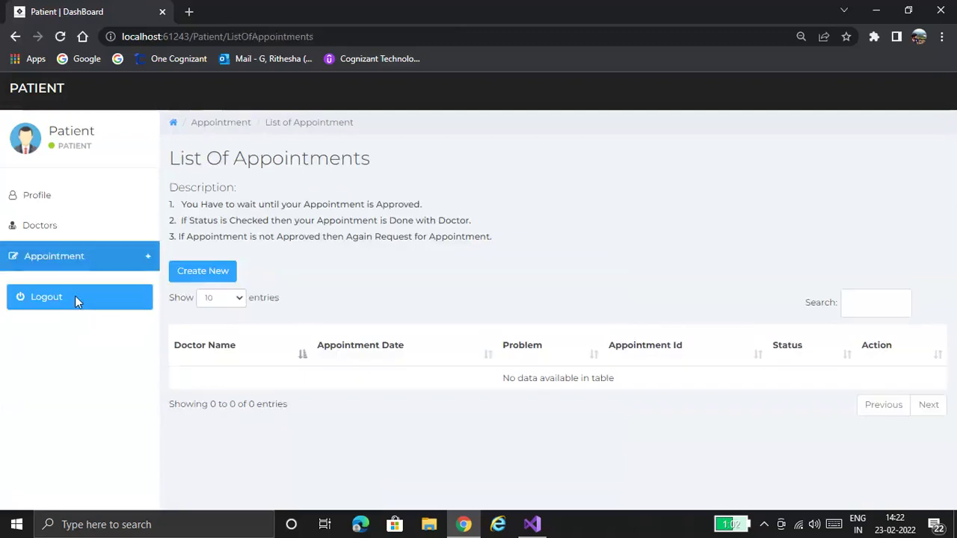
{"action": "left_click", "coordinate": [203, 271]}
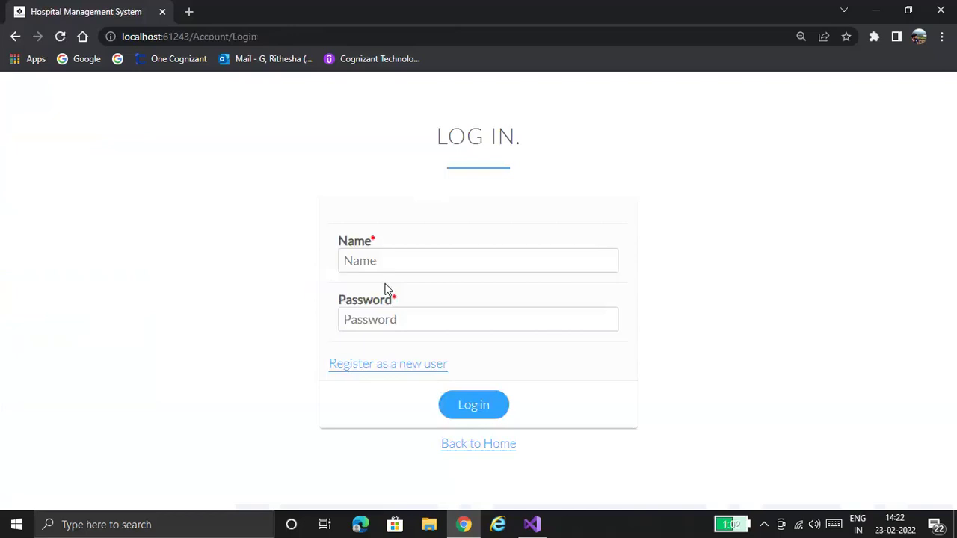
- Try logging in with the suggested PATIENT1 name and a password, getting rejected
{"action": "left_click", "coordinate": [388, 261]}
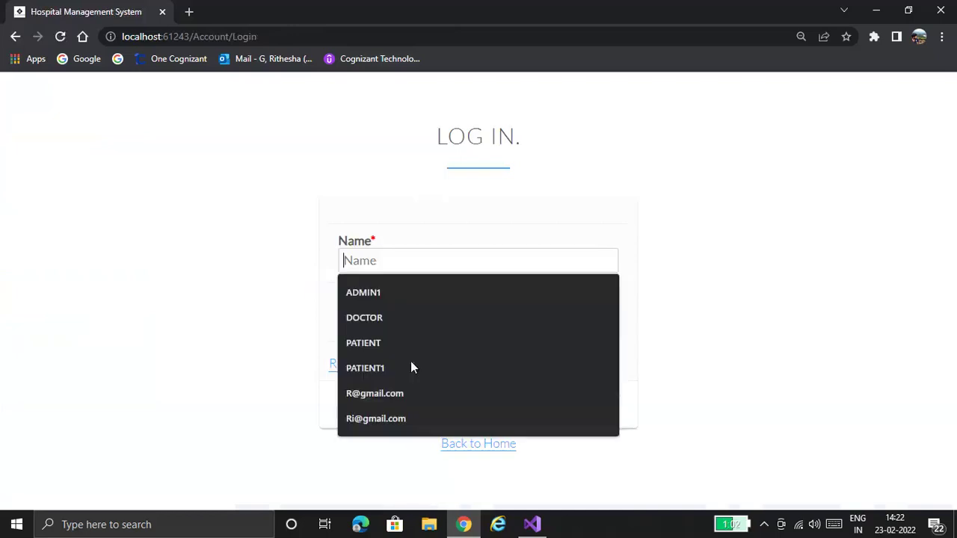
{"action": "key", "text": "Return"}
{"action": "left_click", "coordinate": [411, 318]}
{"action": "type", "text": "P"}
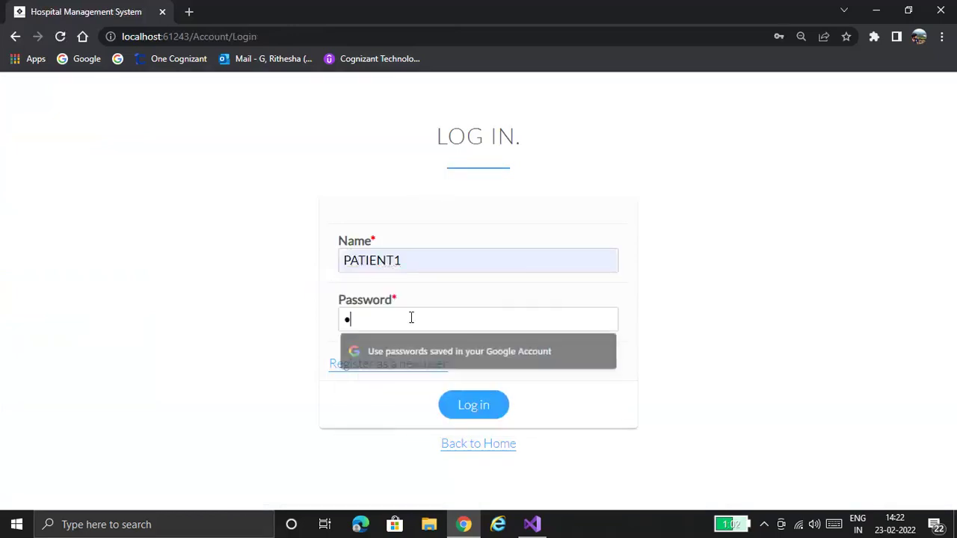
{"action": "type", "text": "••••••••"}
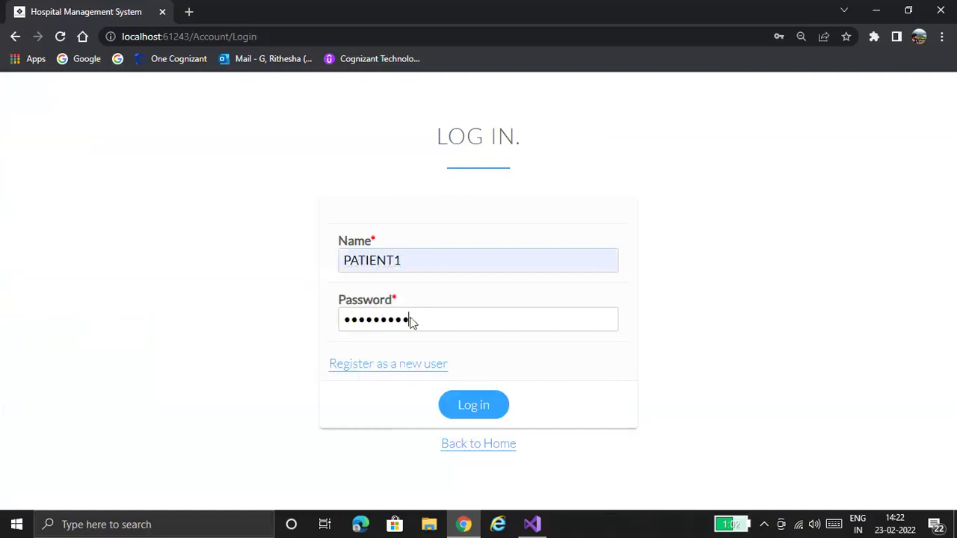
{"action": "type", "text": "•"}
{"action": "key", "text": "Return"}
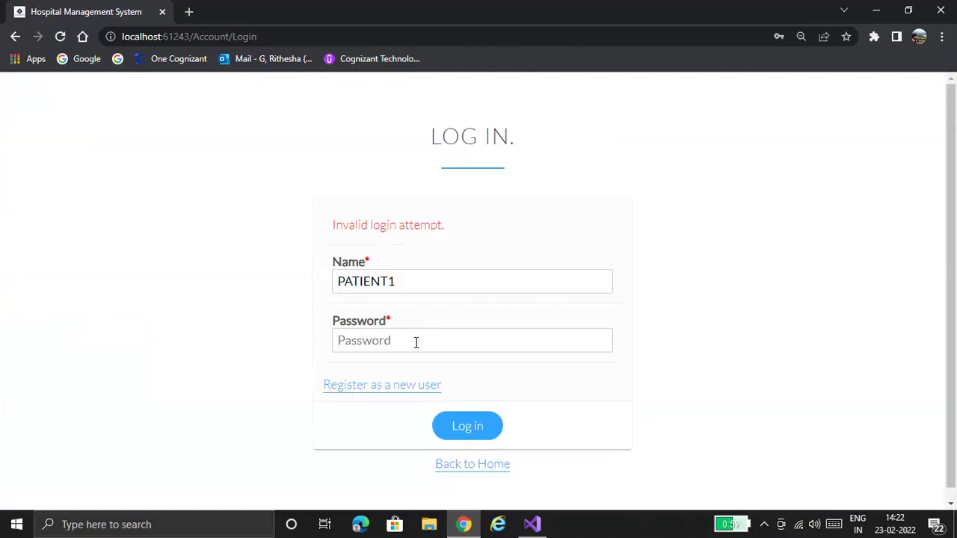
- Retype the login name as Patient, enter the account password and sign in
{"action": "left_click", "coordinate": [417, 342]}
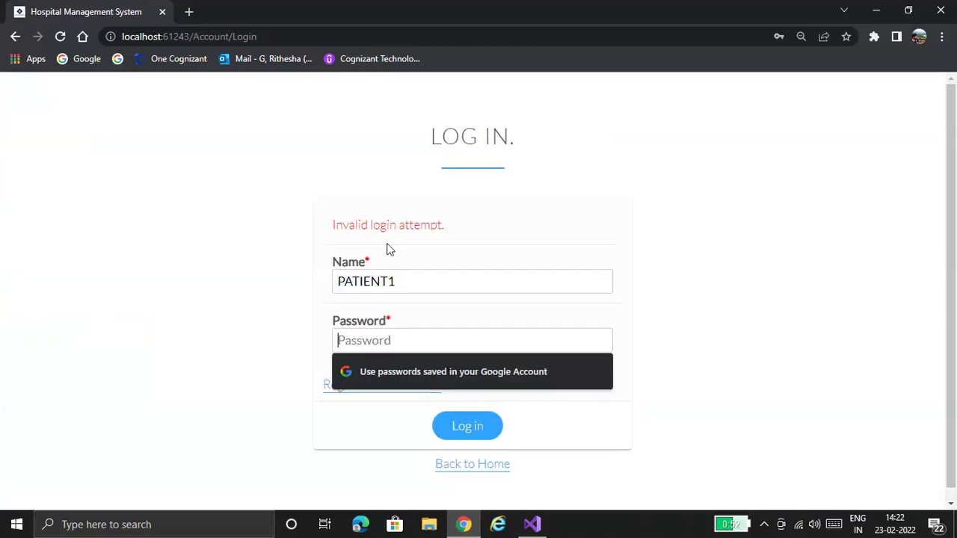
{"action": "left_click", "coordinate": [404, 271]}
{"action": "key", "text": "BackSpace"}
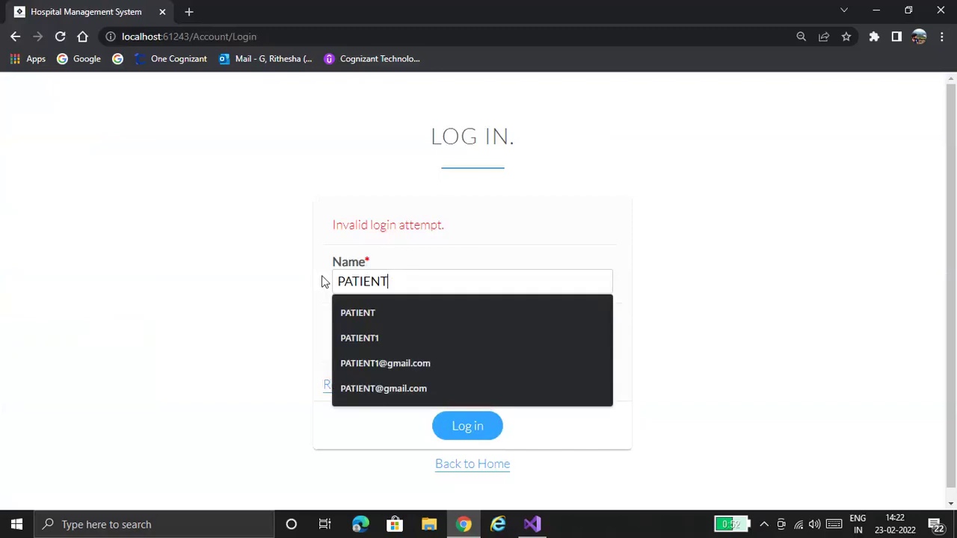
{"action": "key", "text": "ctrl+a"}
{"action": "type", "text": "Pa"}
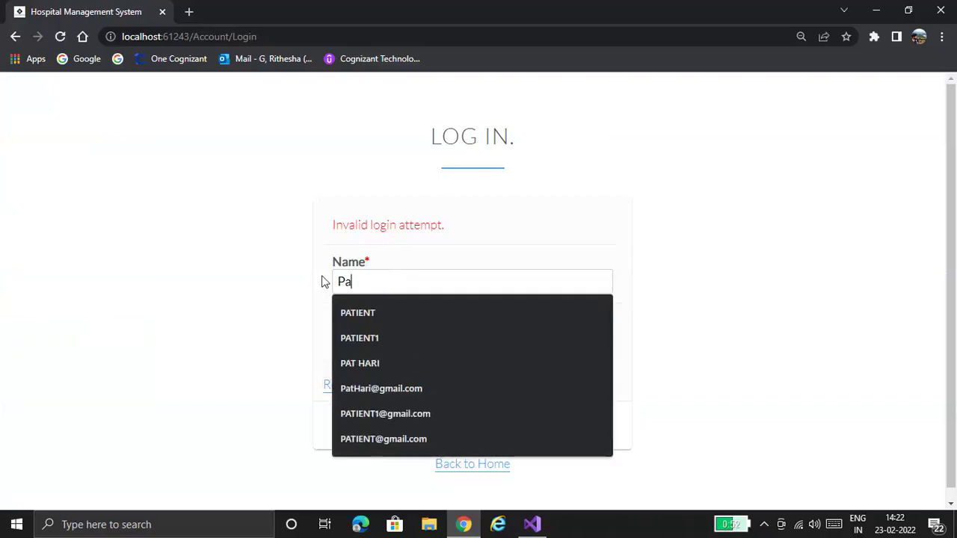
{"action": "type", "text": "tie"}
{"action": "key", "text": "Down"}
{"action": "key", "text": "Down"}
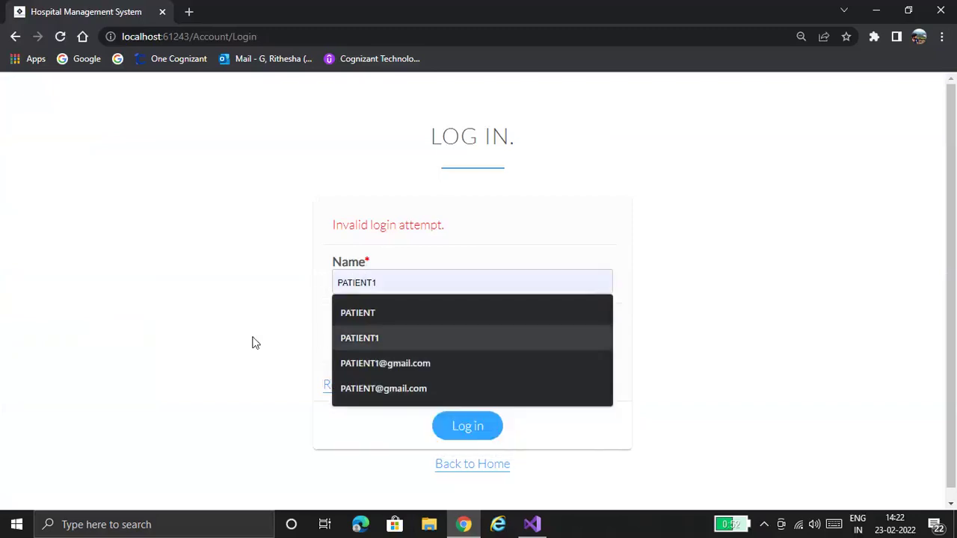
{"action": "left_click", "coordinate": [392, 282]}
{"action": "left_click", "coordinate": [391, 282]}
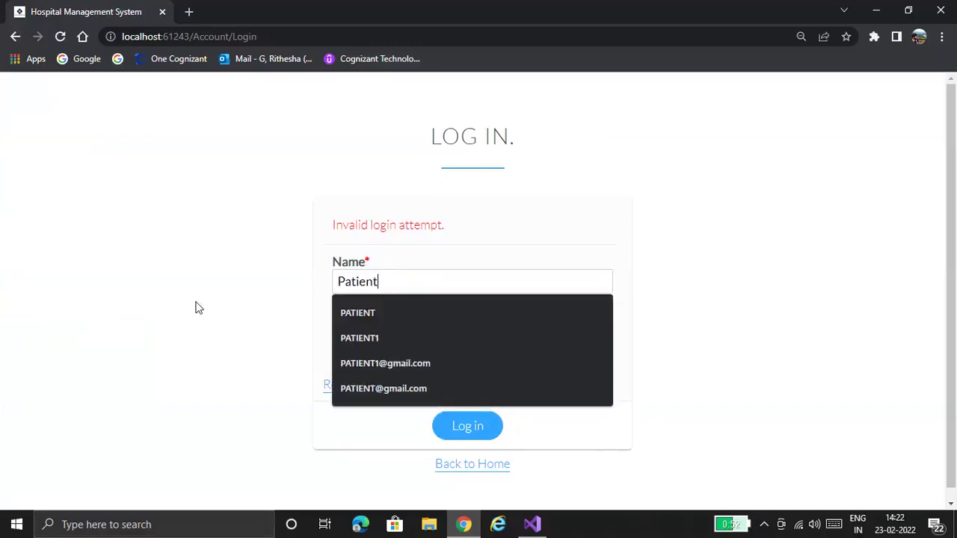
{"action": "left_click", "coordinate": [364, 341]}
{"action": "type", "text": "Pa"}
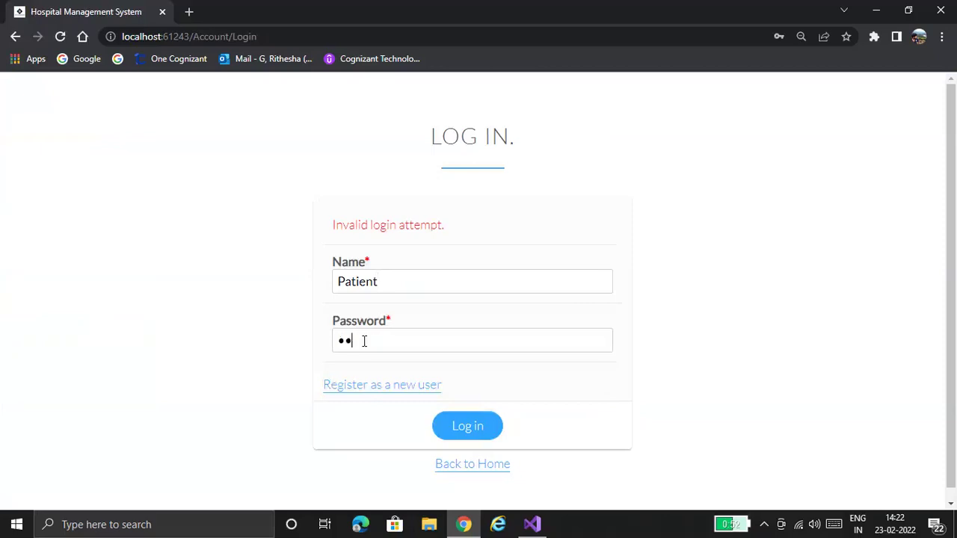
{"action": "type", "text": "tient123"}
{"action": "key", "text": "Return"}
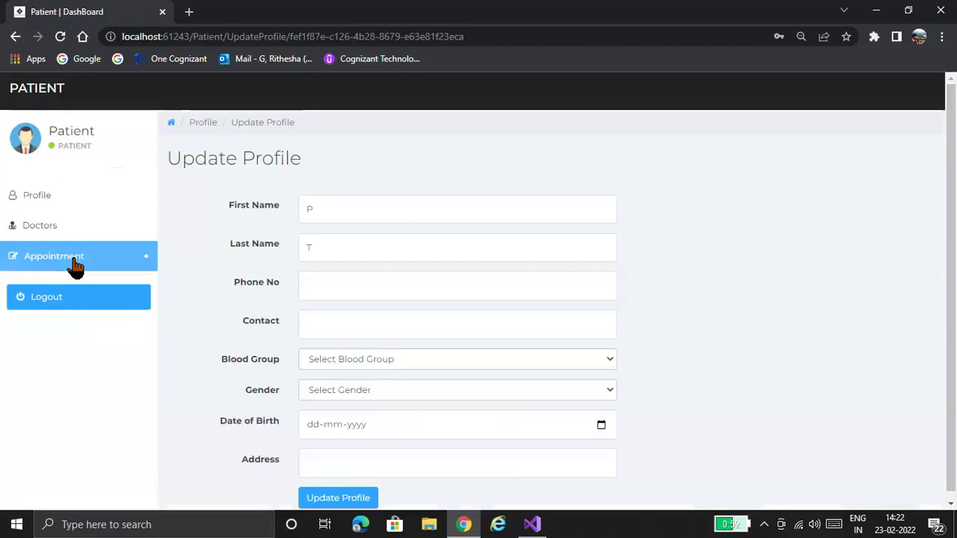
- Start a new appointment request dated today, 23-02-2022
{"action": "left_click", "coordinate": [75, 261]}
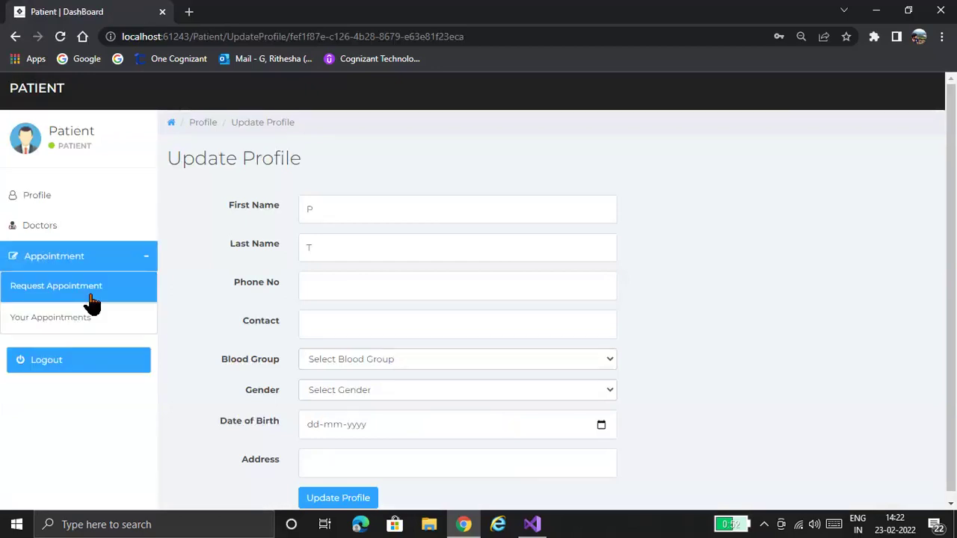
{"action": "left_click", "coordinate": [91, 300]}
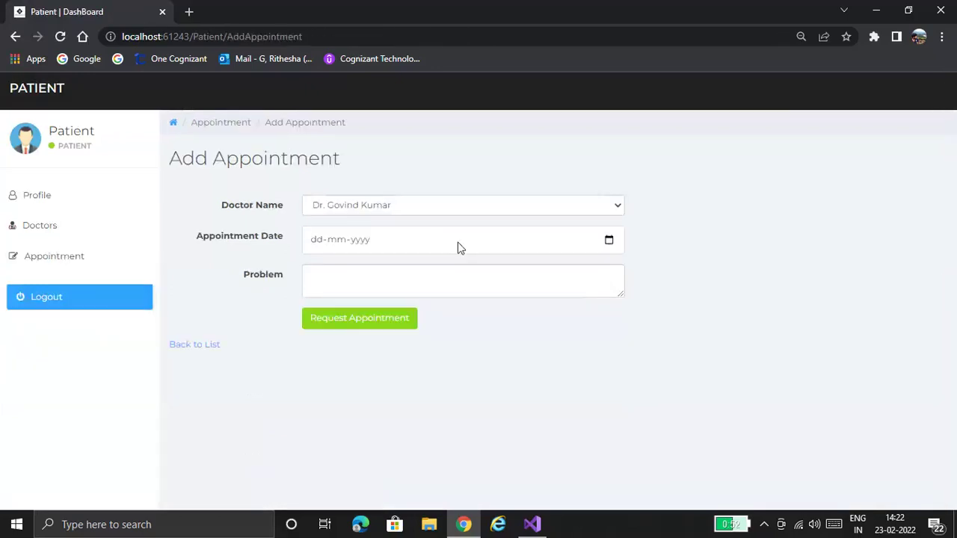
{"action": "left_click", "coordinate": [609, 240]}
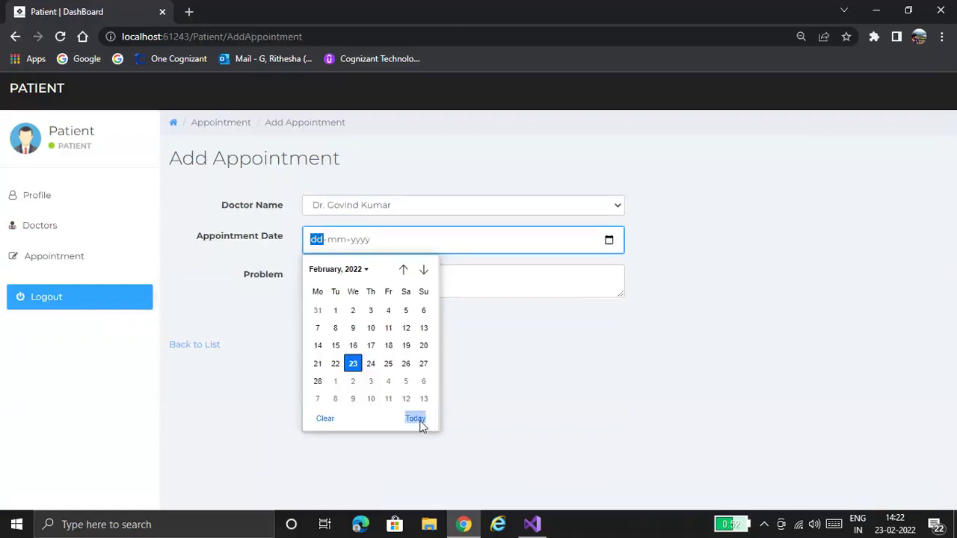
{"action": "left_click", "coordinate": [416, 419]}
- Enter Cold and Fever as the problem, submit the request, and log out
{"action": "left_click", "coordinate": [379, 284]}
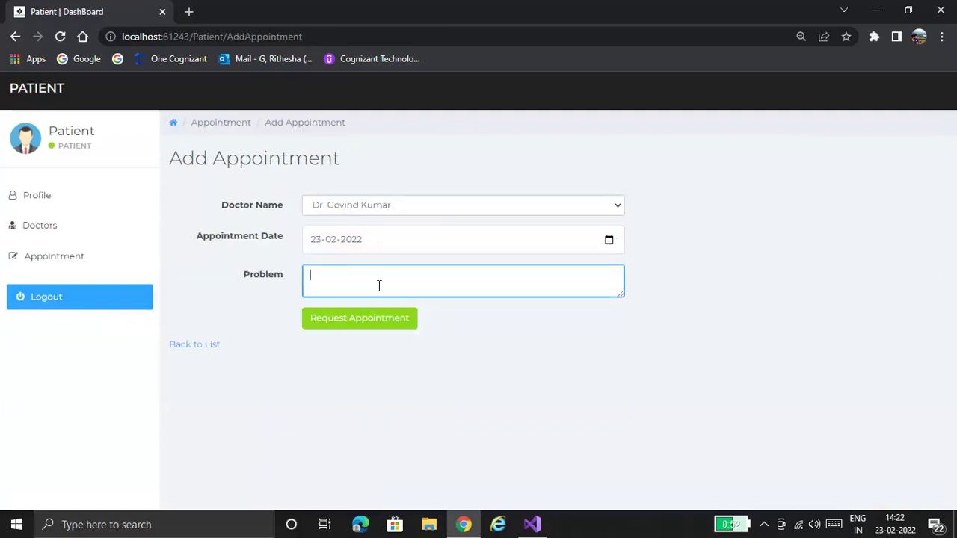
{"action": "type", "text": "Cold and FE"}
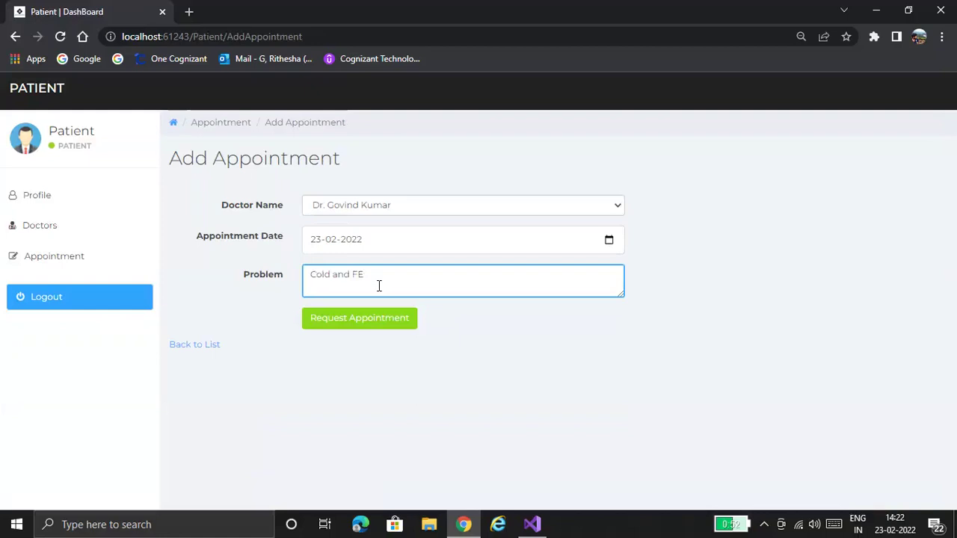
{"action": "key", "text": "BackSpace"}
{"action": "type", "text": "ever"}
{"action": "left_click", "coordinate": [396, 325]}
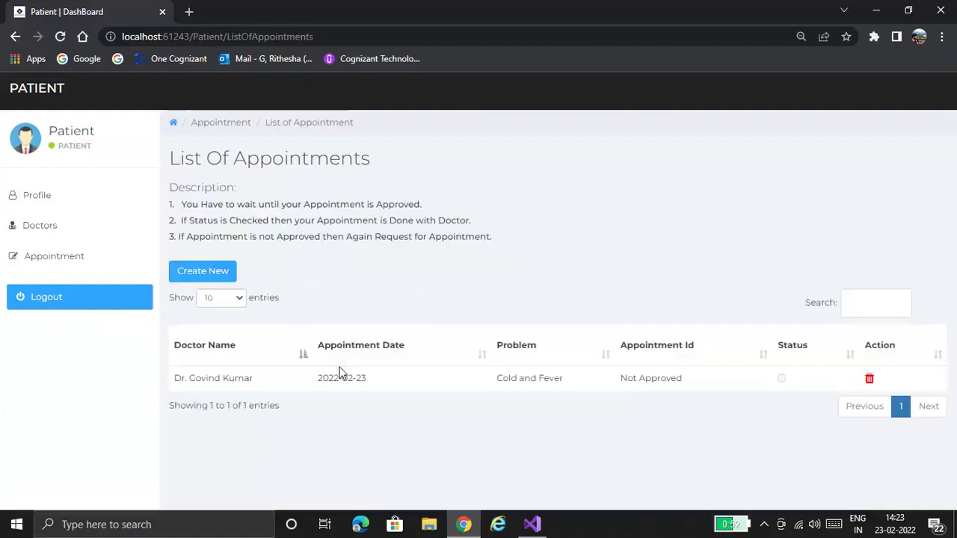
{"action": "left_click", "coordinate": [94, 200]}
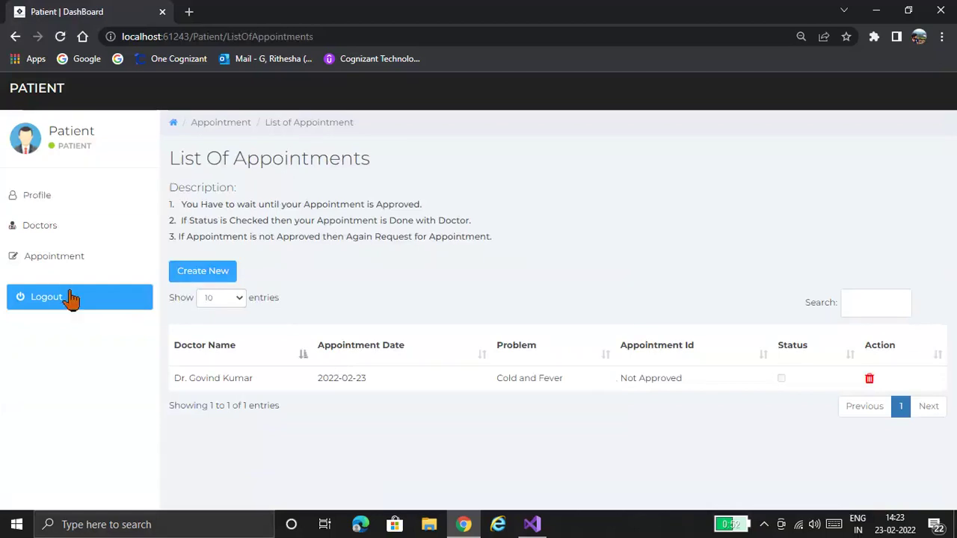
{"action": "left_click", "coordinate": [71, 299]}
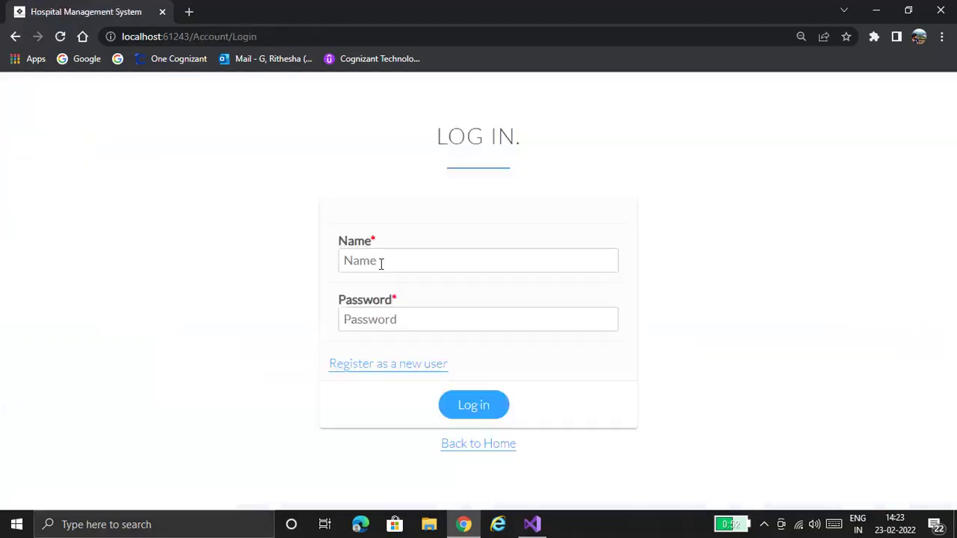
- Log in with the admin account name Test and its password
{"action": "left_click", "coordinate": [381, 263]}
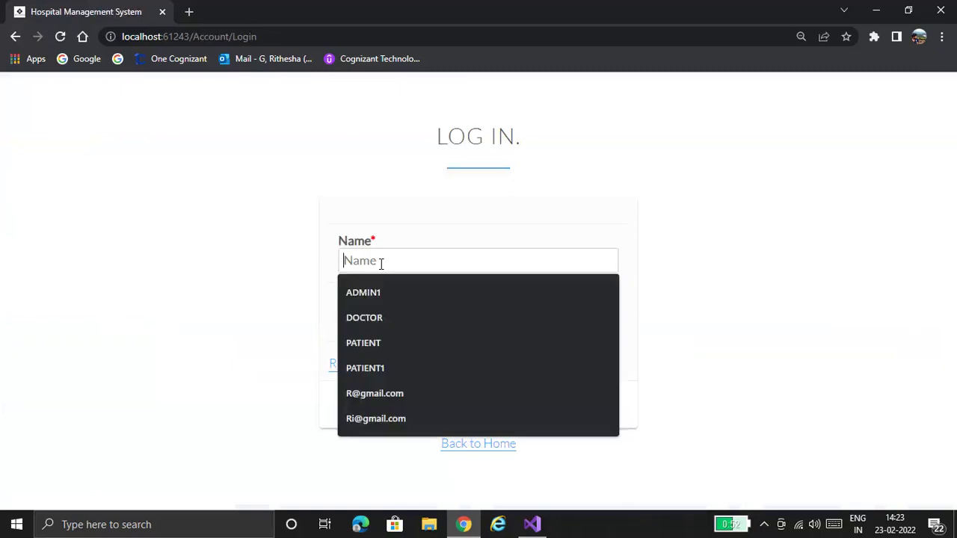
{"action": "type", "text": "Test"}
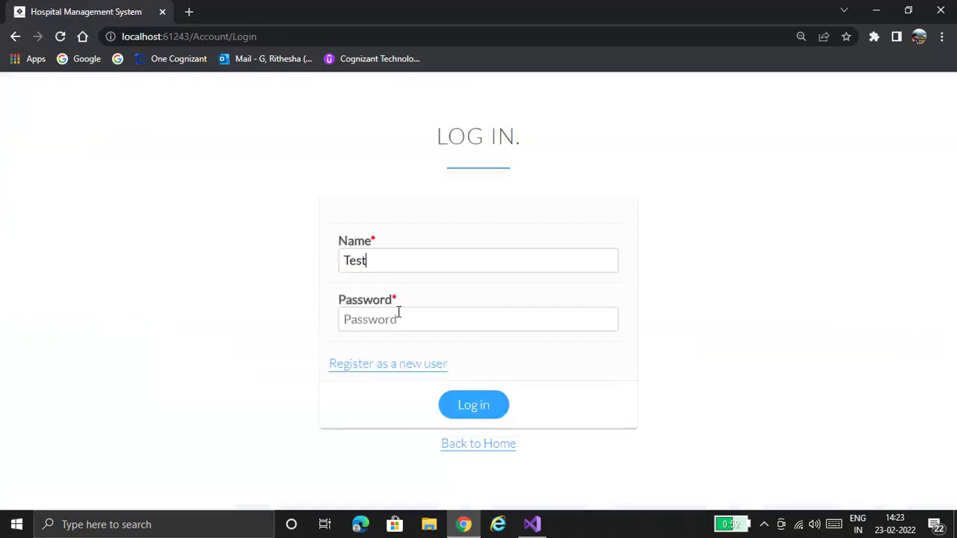
{"action": "left_click", "coordinate": [399, 312]}
{"action": "type", "text": "Te"}
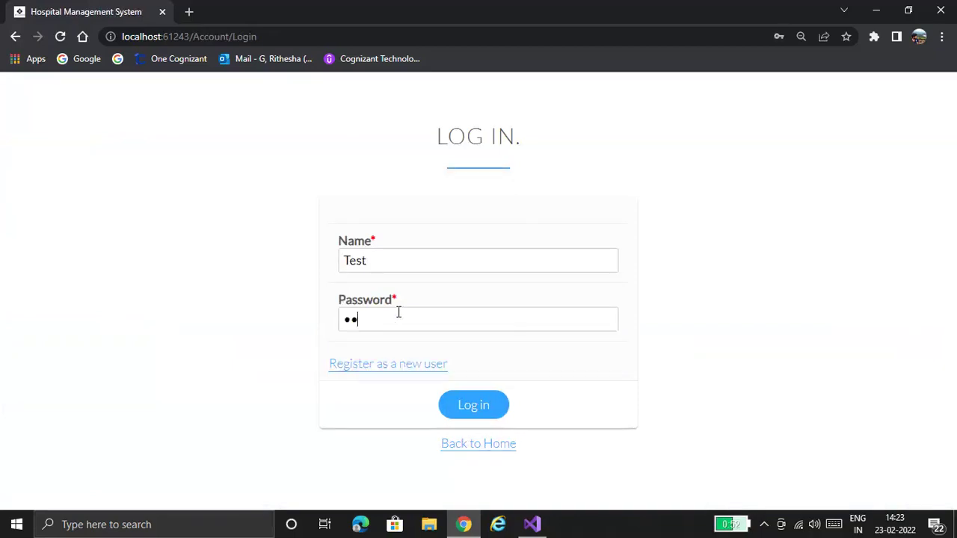
{"action": "type", "text": "st@1234"}
{"action": "left_click", "coordinate": [507, 409]}
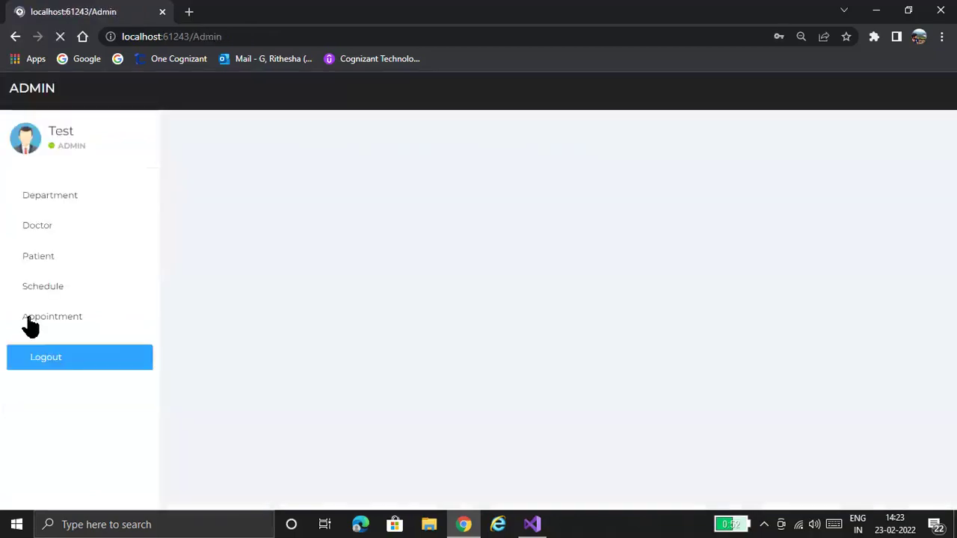
- Edit the pending Cold and Fever appointment, tick Status and save
{"action": "left_click", "coordinate": [32, 320]}
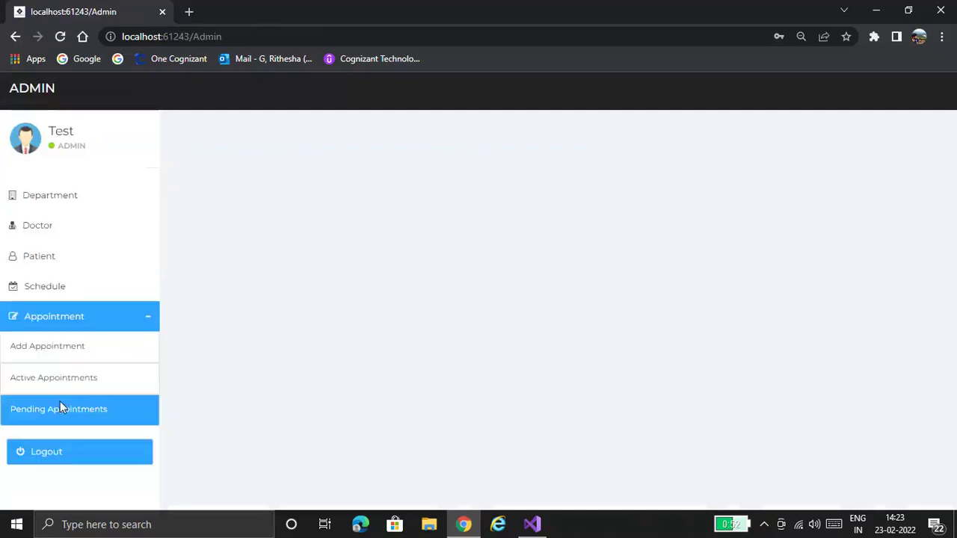
{"action": "left_click", "coordinate": [60, 407]}
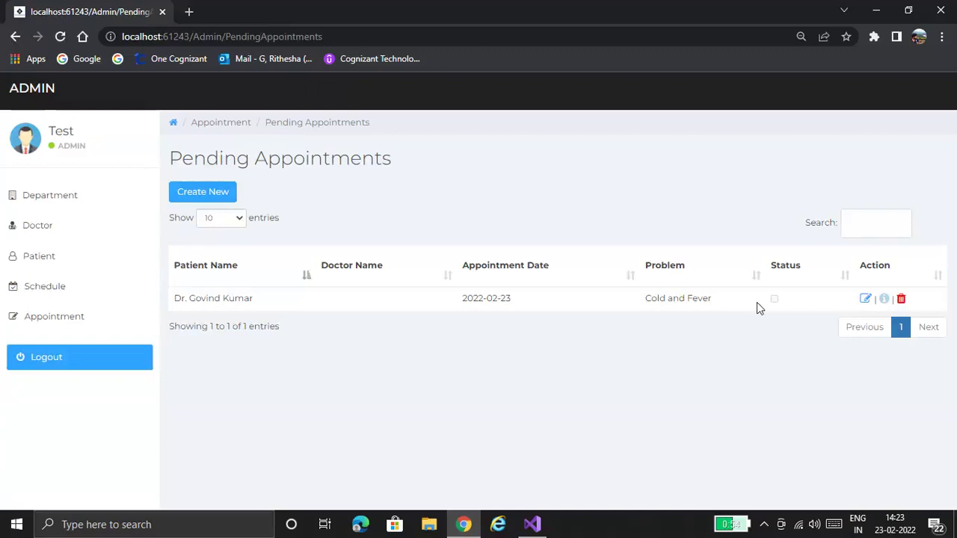
{"action": "left_click", "coordinate": [866, 300]}
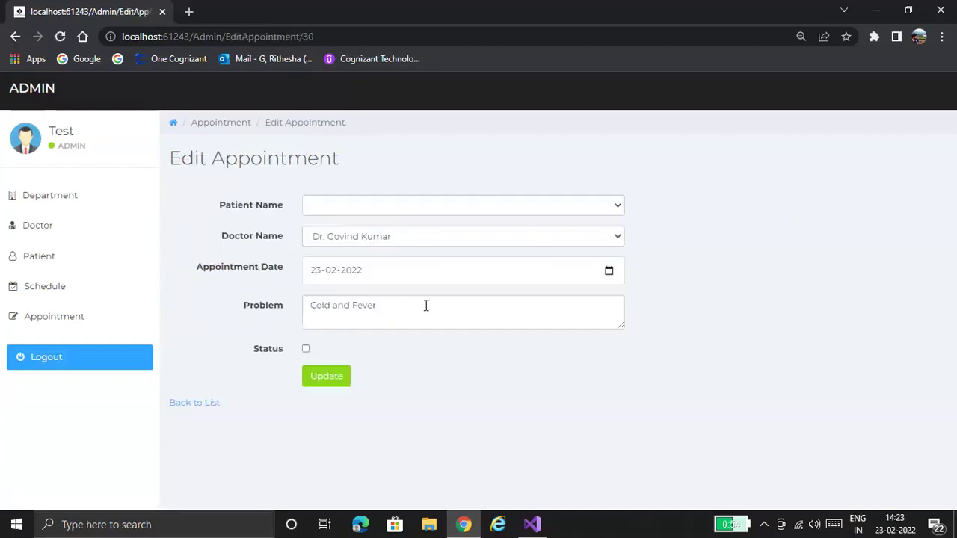
{"action": "left_click", "coordinate": [306, 349]}
{"action": "left_click", "coordinate": [326, 378]}
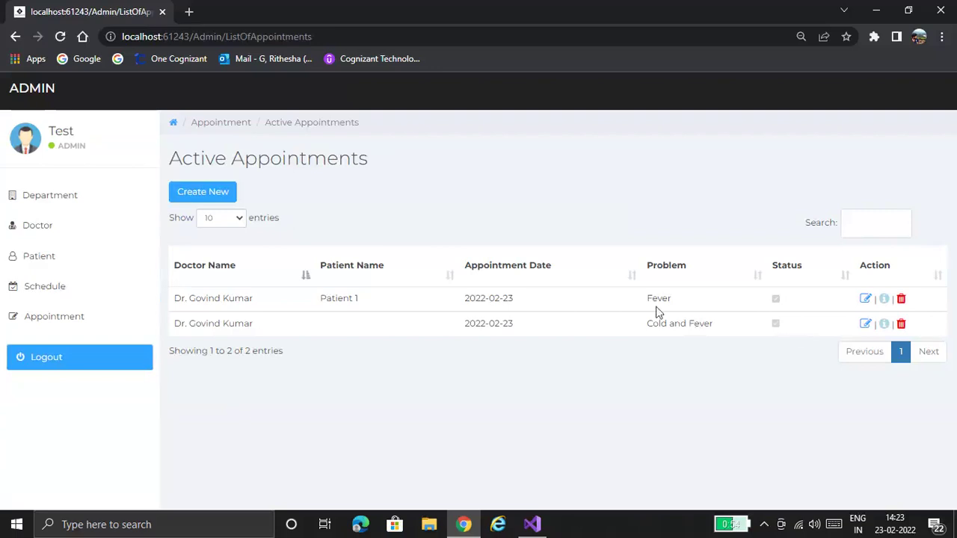
- Switch from admin to the patient account and view Your Appointments with Cold and Fever done
{"action": "left_click", "coordinate": [56, 365]}
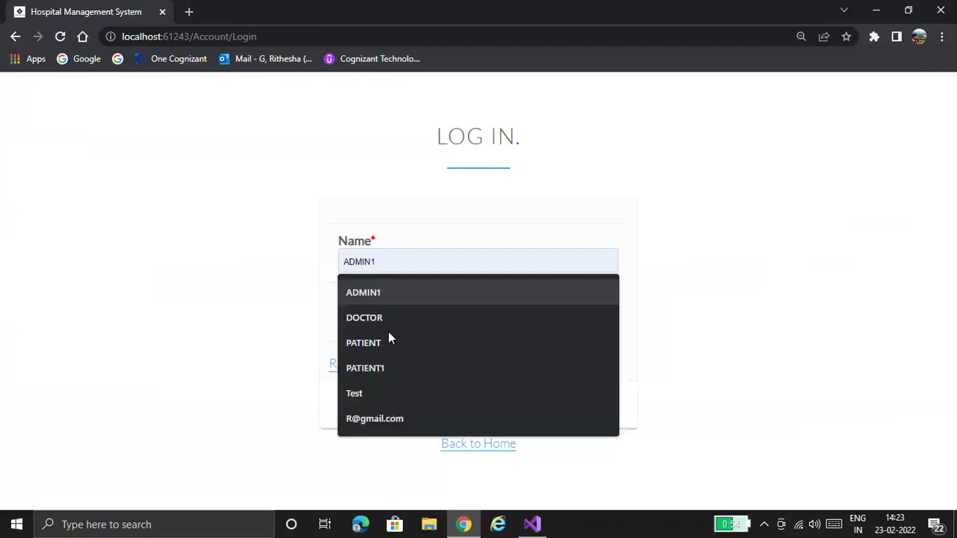
{"action": "left_click", "coordinate": [388, 338]}
{"action": "type", "text": "ent"}
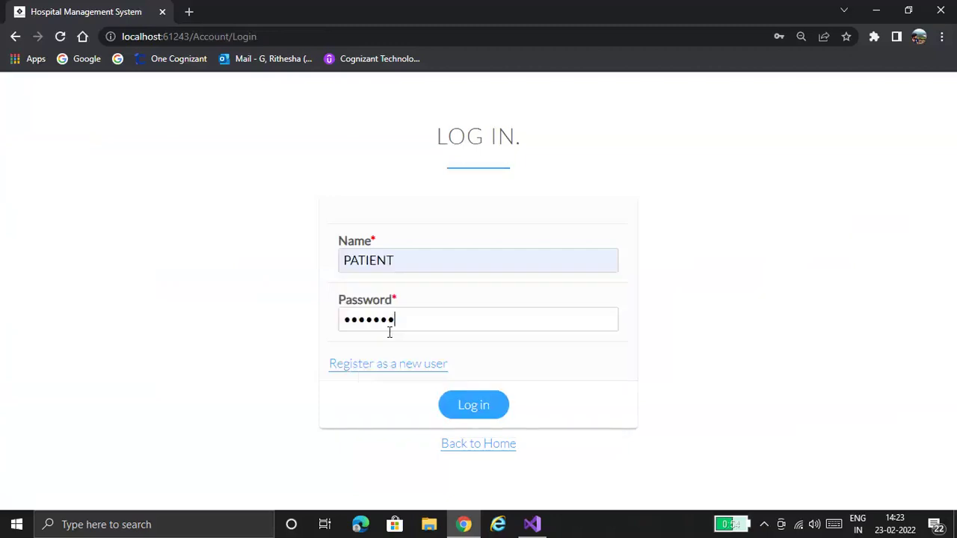
{"action": "type", "text": "12"}
{"action": "left_click", "coordinate": [473, 407]}
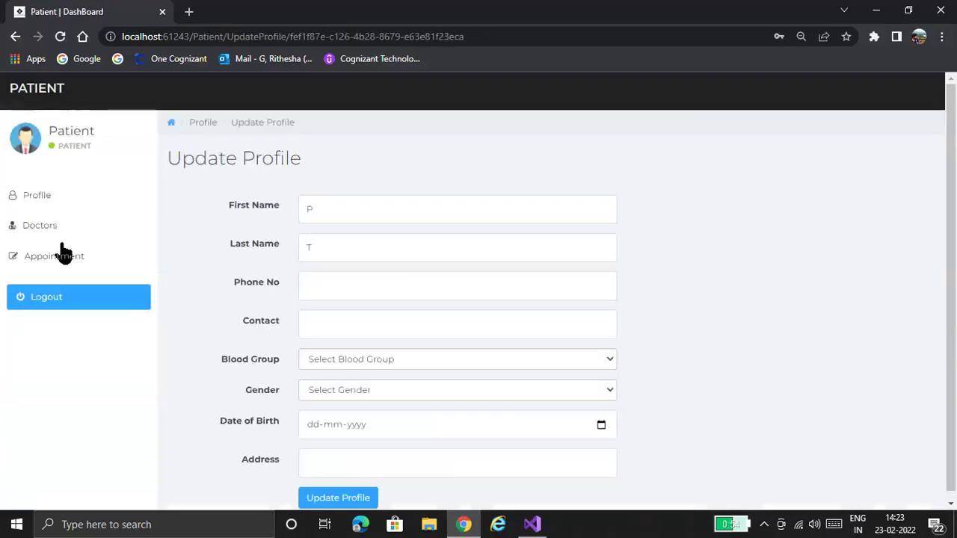
{"action": "left_click", "coordinate": [63, 255]}
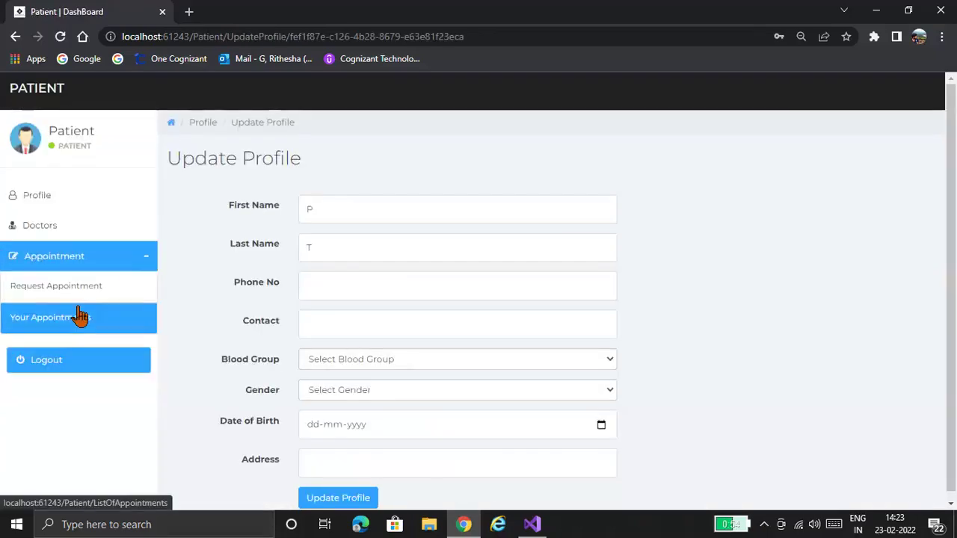
{"action": "left_click", "coordinate": [80, 316]}
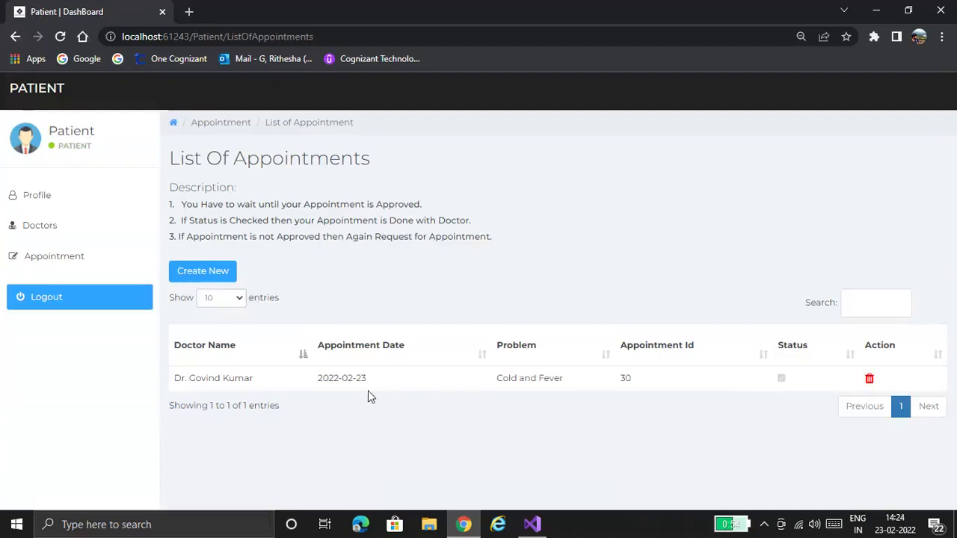
- Check the Available Doctors list as the patient, then log out to the Log In page
{"action": "left_click", "coordinate": [119, 230]}
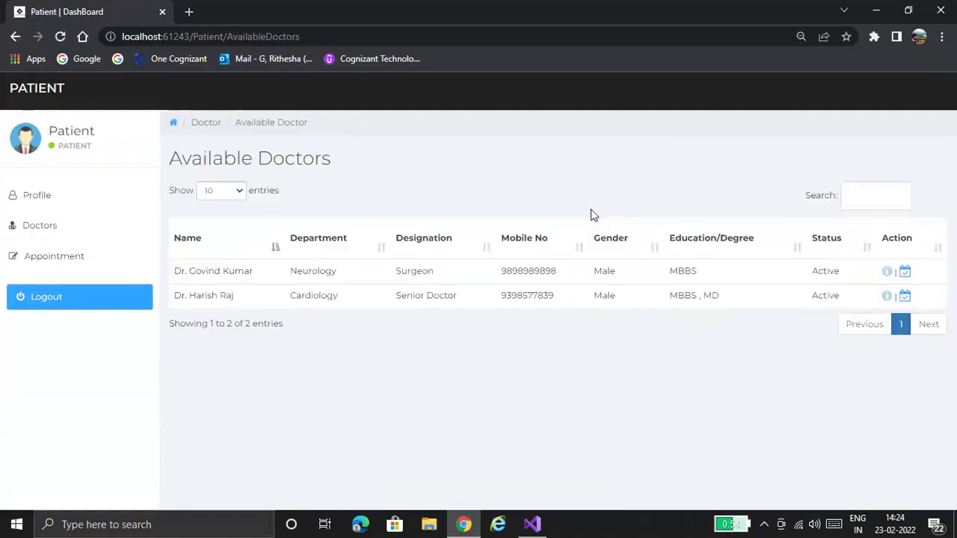
{"action": "left_click", "coordinate": [75, 205]}
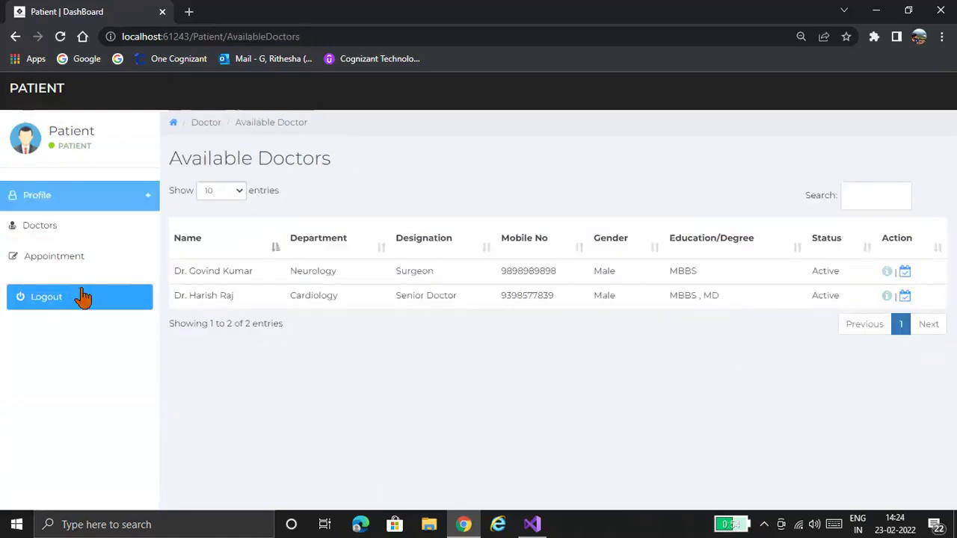
{"action": "left_click", "coordinate": [83, 297]}
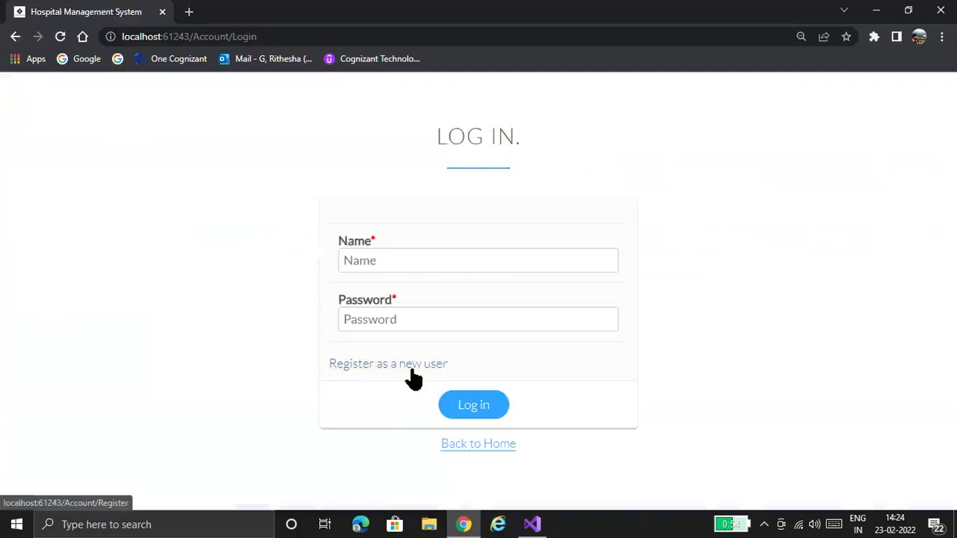
- Open the registration form and enter the user name Doctor_test
{"action": "left_click", "coordinate": [413, 373]}
{"action": "left_click", "coordinate": [399, 263]}
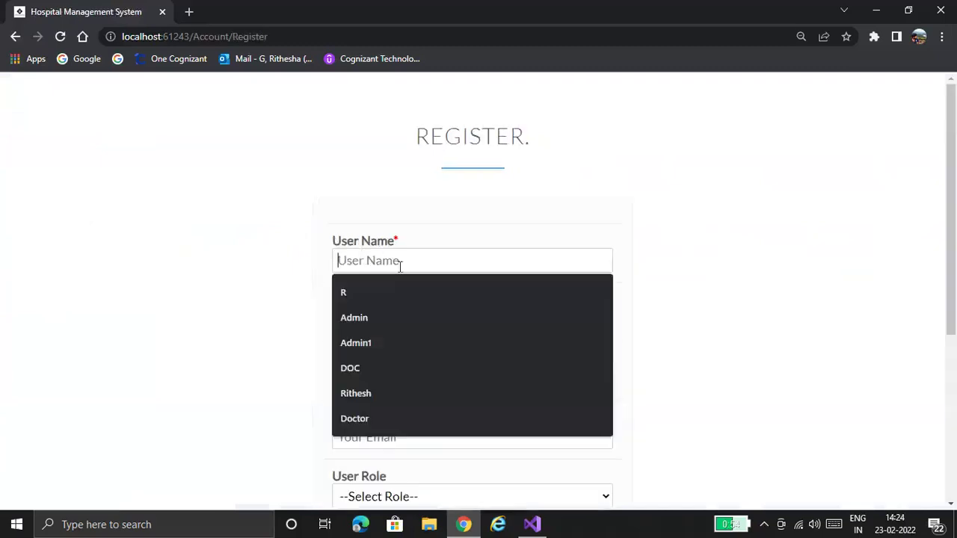
{"action": "type", "text": "Doctor"}
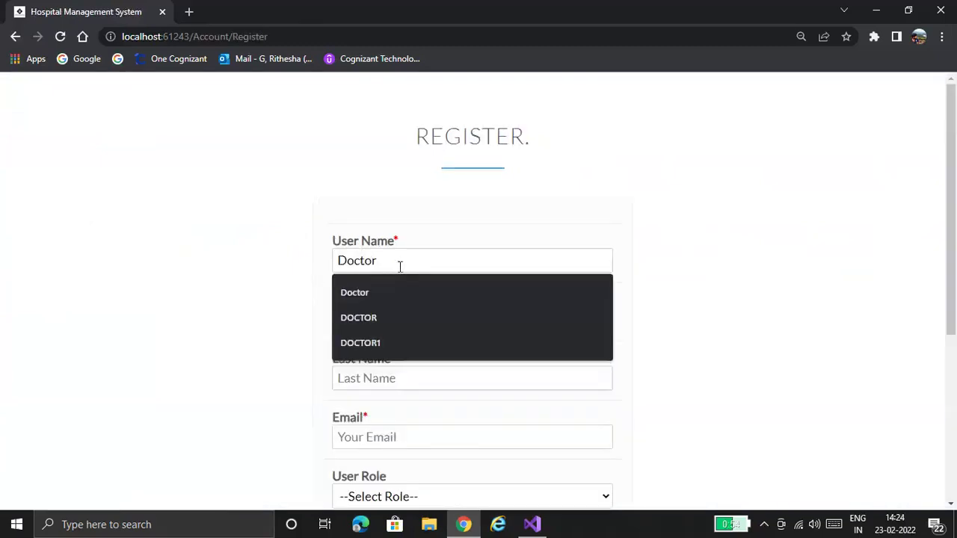
{"action": "type", "text": "TEst"}
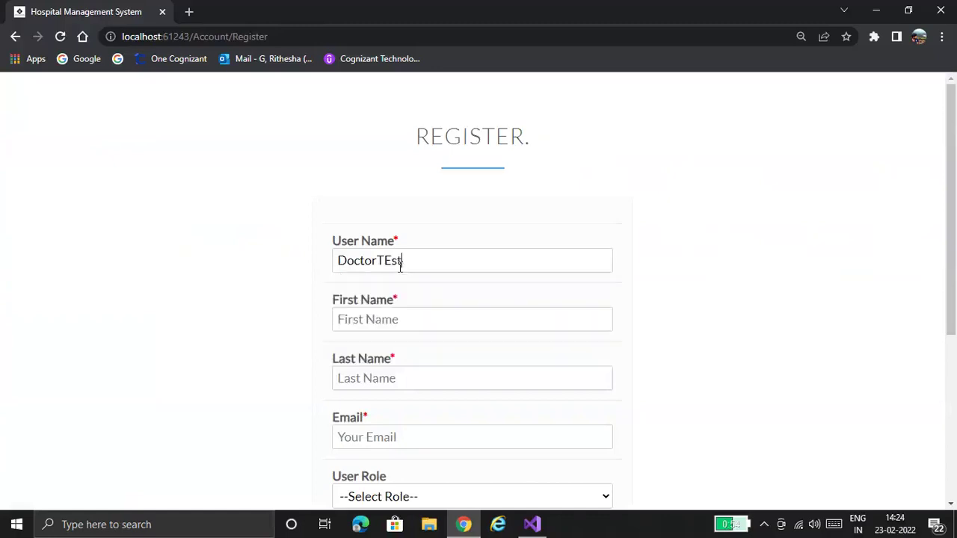
{"action": "key", "text": "BackSpace"}
{"action": "key", "text": "BackSpace"}
{"action": "key", "text": "BackSpace"}
{"action": "key", "text": "BackSpace"}
{"action": "key", "text": "Down"}
{"action": "key", "text": "Down"}
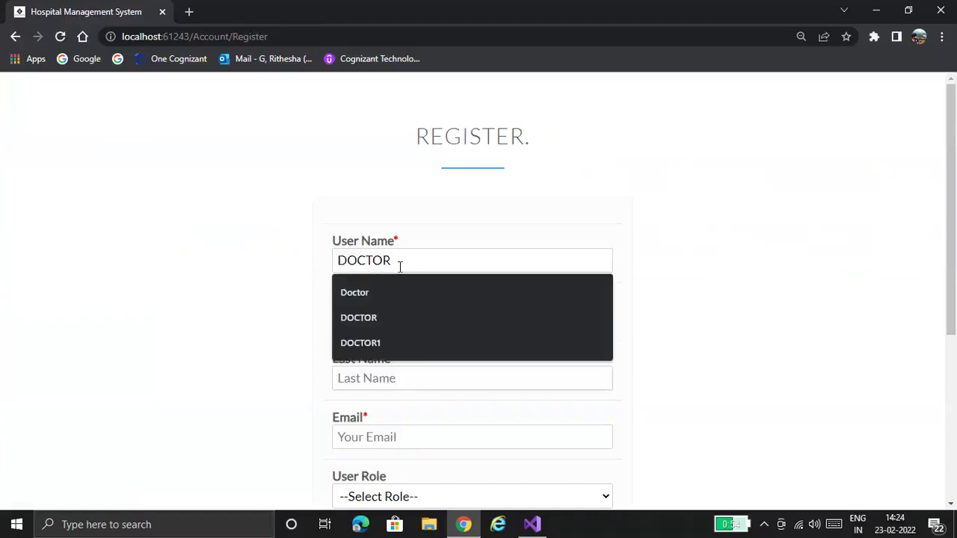
{"action": "key", "text": "BackSpace"}
{"action": "key", "text": "BackSpace"}
{"action": "key", "text": "BackSpace"}
{"action": "key", "text": "BackSpace"}
{"action": "key", "text": "BackSpace"}
{"action": "key", "text": "BackSpace"}
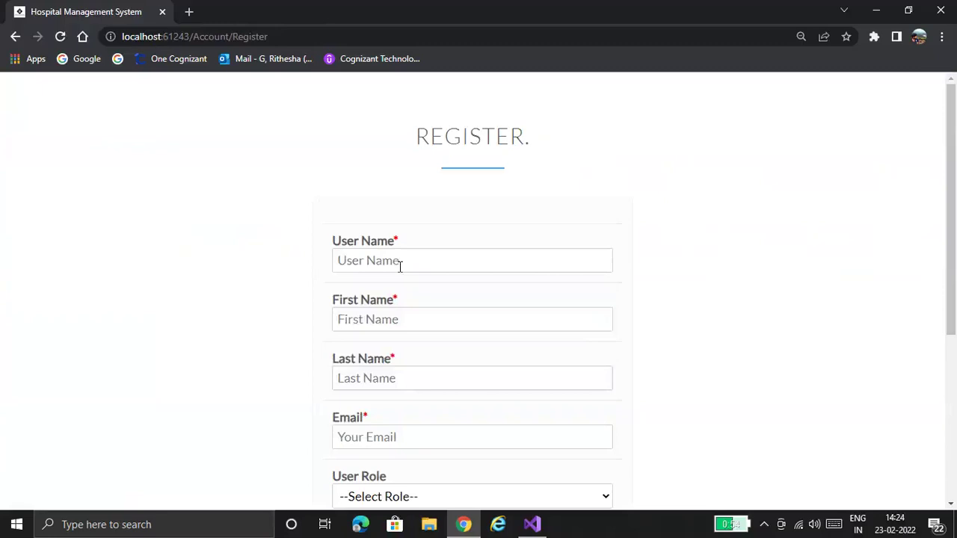
{"action": "type", "text": "Doctor"}
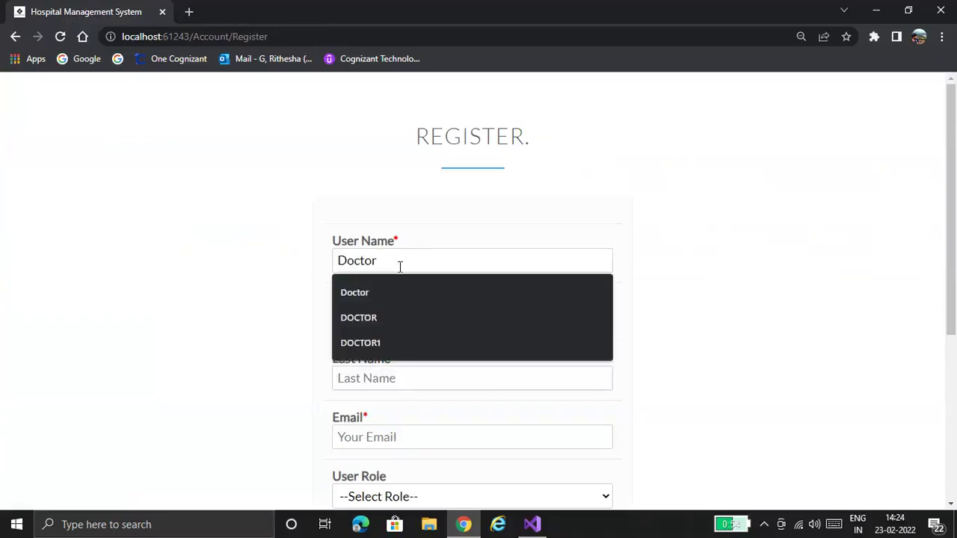
{"action": "type", "text": "_t"}
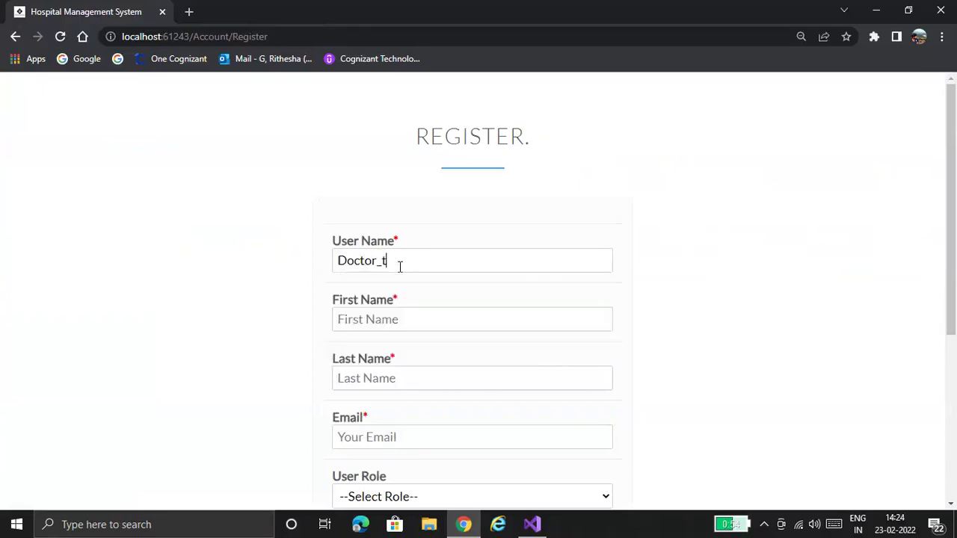
{"action": "type", "text": "est"}
- Fill in the name fields with D, T and DT
{"action": "left_click", "coordinate": [361, 327]}
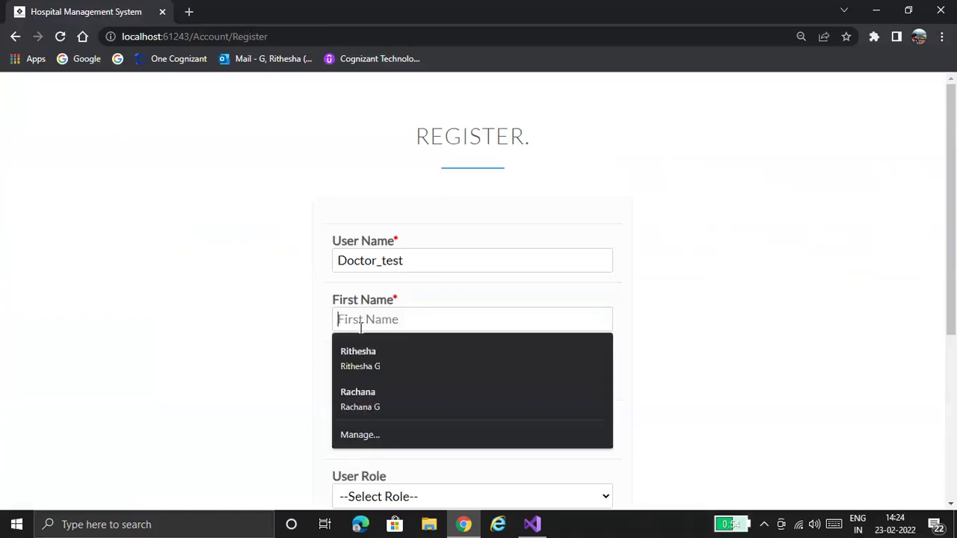
{"action": "type", "text": "D"}
{"action": "key", "text": "Tab"}
{"action": "type", "text": "T"}
{"action": "left_click", "coordinate": [385, 432]}
{"action": "type", "text": "DT"}
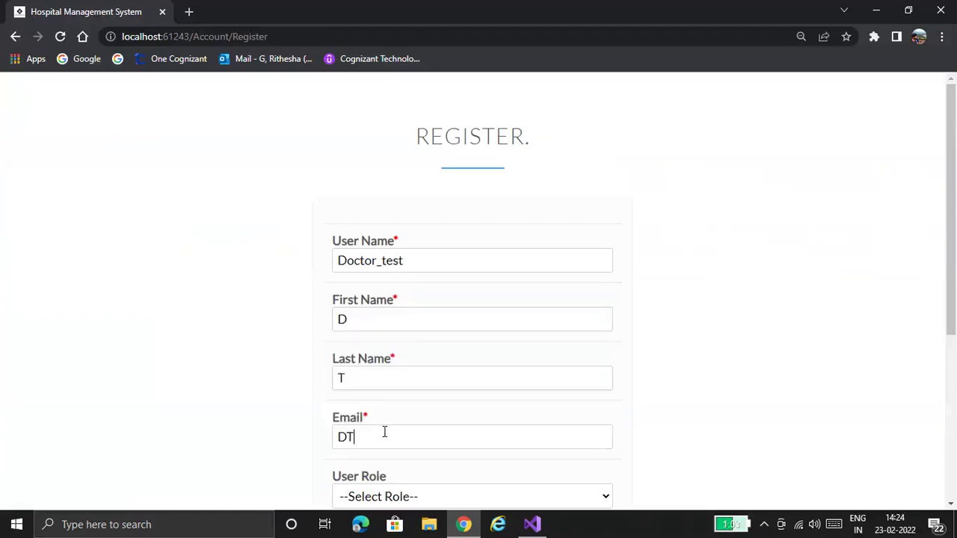
- Select the Doctor role and enter the account password and its confirmation
{"action": "left_click_drag", "start_coordinate": [956, 255], "coordinate": [953, 360]}
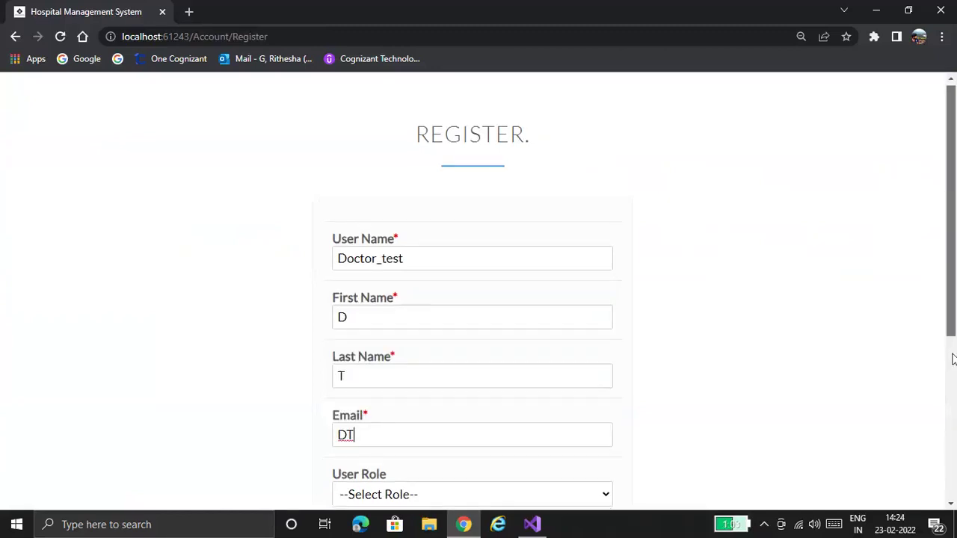
{"action": "scroll", "coordinate": [952, 360], "scroll_direction": "down", "scroll_amount": 2}
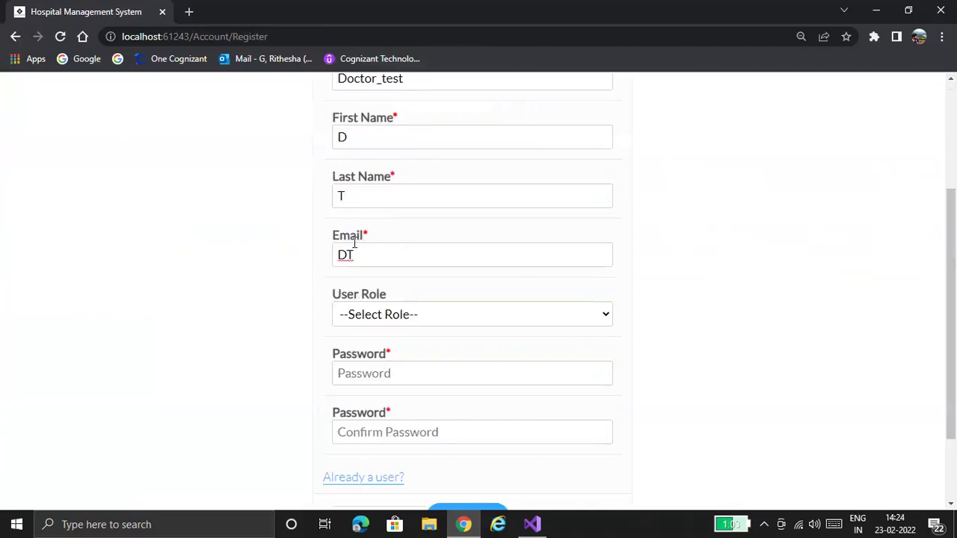
{"action": "left_click", "coordinate": [393, 314]}
{"action": "key", "text": "Down"}
{"action": "key", "text": "Down"}
{"action": "key", "text": "Down"}
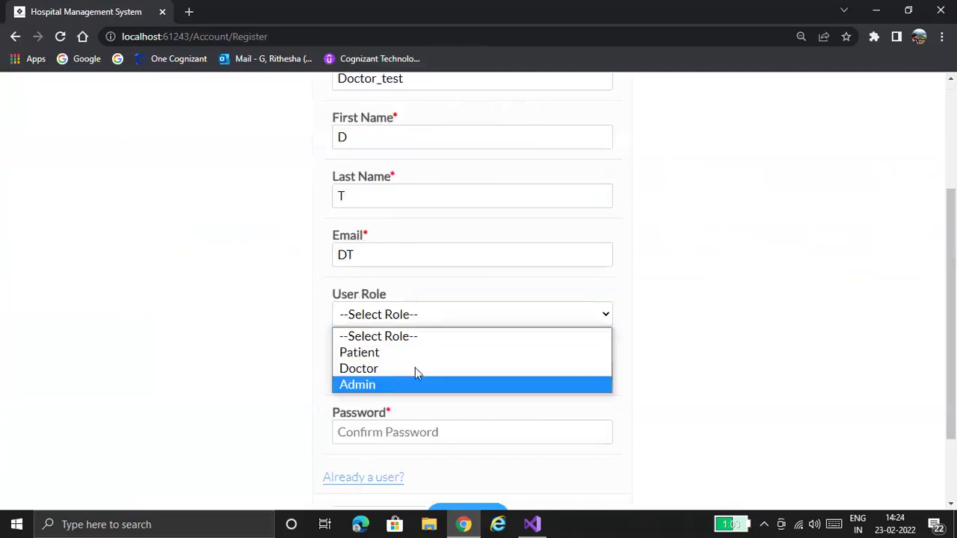
{"action": "left_click", "coordinate": [415, 368]}
{"action": "left_click", "coordinate": [417, 369]}
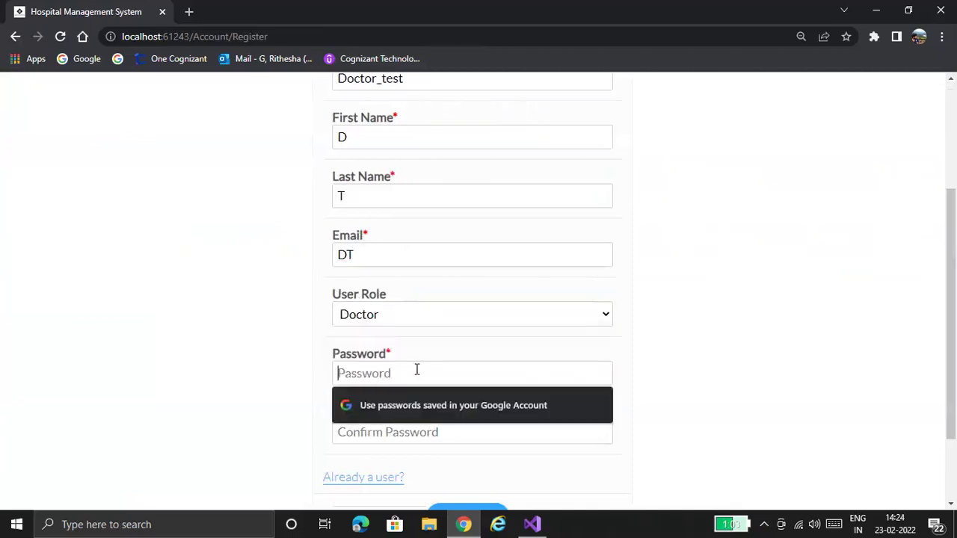
{"action": "type", "text": "Doctor"}
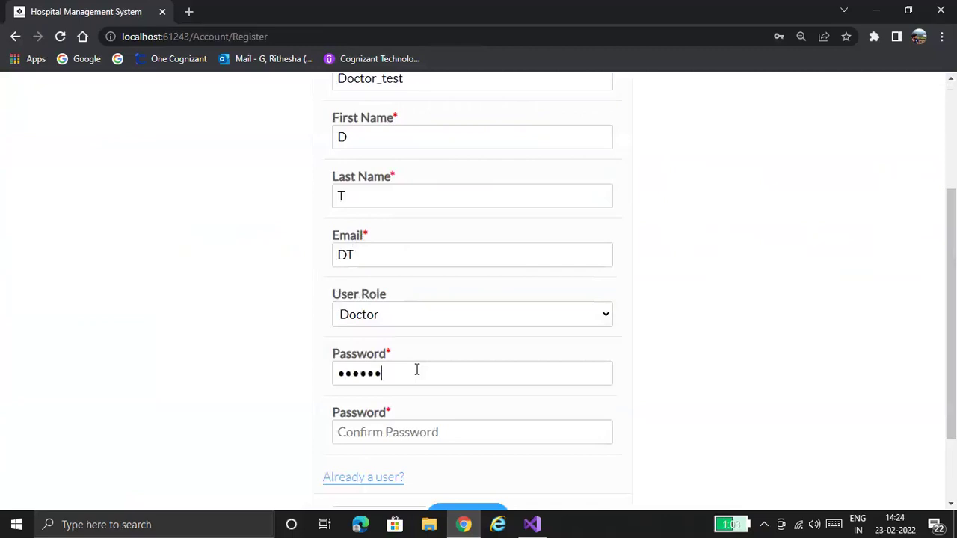
{"action": "type", "text": "@12"}
{"action": "left_click", "coordinate": [439, 432]}
{"action": "type", "text": "Docto"}
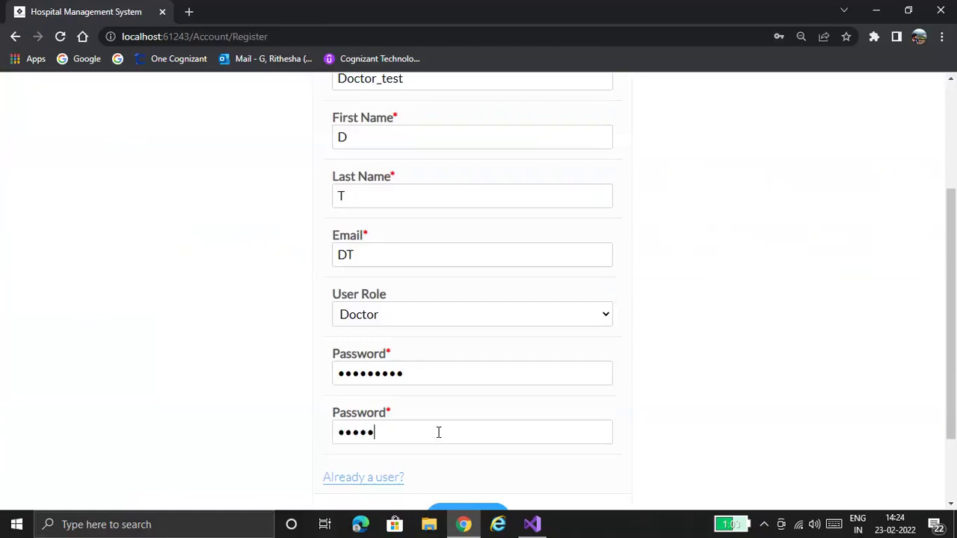
{"action": "type", "text": "r@12"}
- Complete the e-mail with a valid gmail.com address and submit the registration
{"action": "left_click_drag", "start_coordinate": [954, 314], "coordinate": [955, 374]}
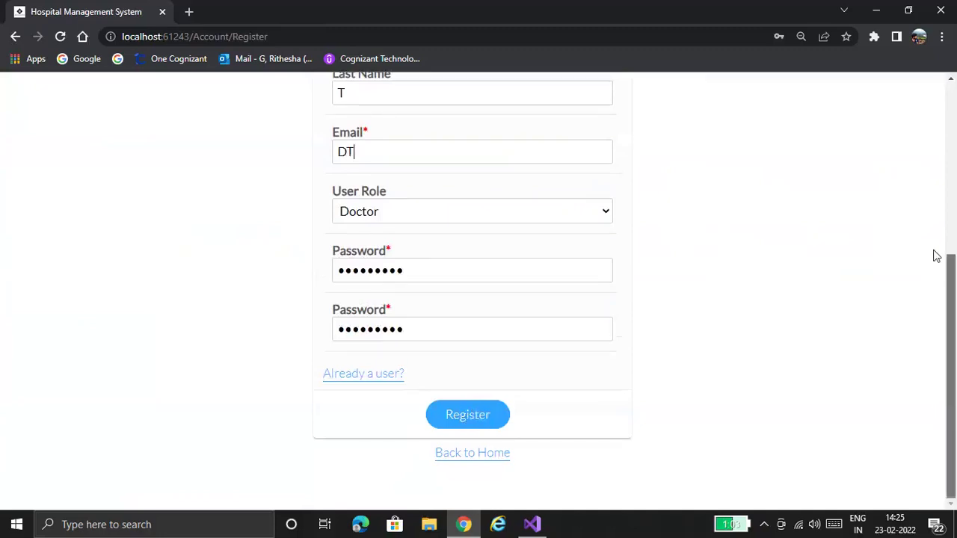
{"action": "scroll", "coordinate": [937, 256], "scroll_direction": "up", "scroll_amount": 3}
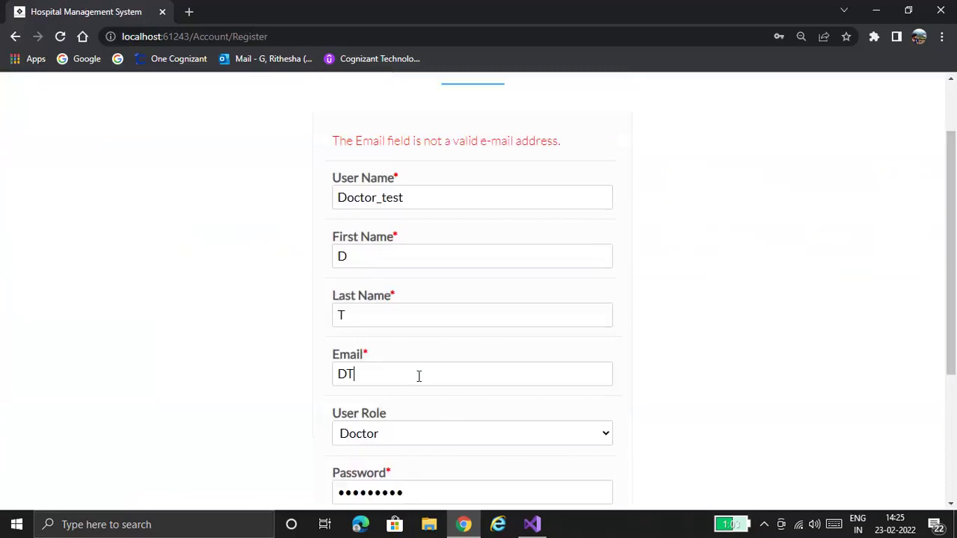
{"action": "type", "text": "@gmail.com"}
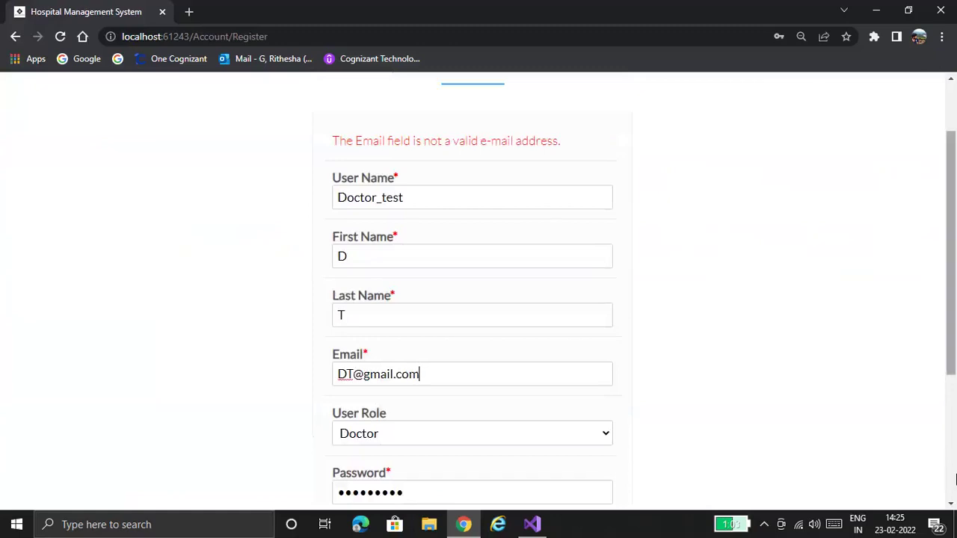
{"action": "scroll", "coordinate": [460, 425], "scroll_direction": "down", "scroll_amount": 3}
{"action": "left_click", "coordinate": [460, 415]}
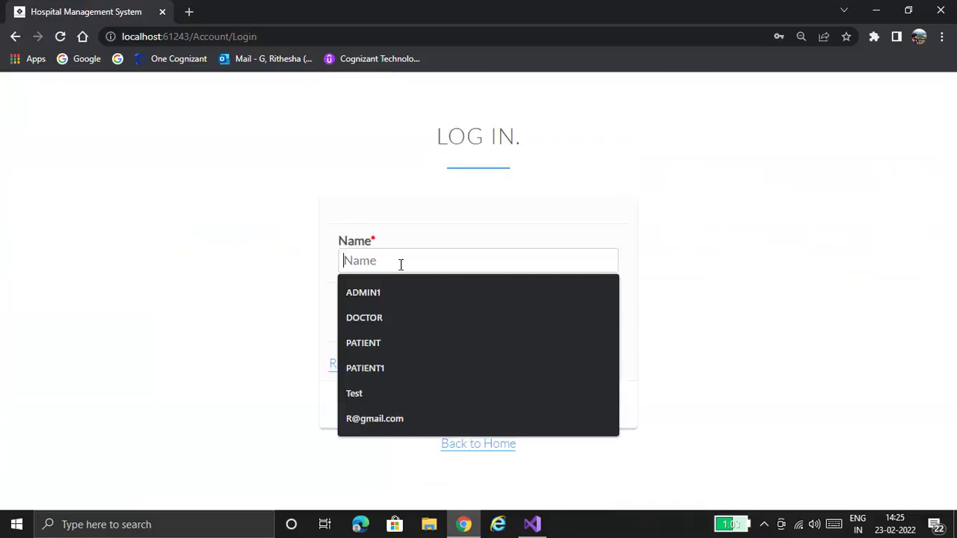
- Log in as Doctor_Test with the new account's password
{"action": "type", "text": "Doctor_"}
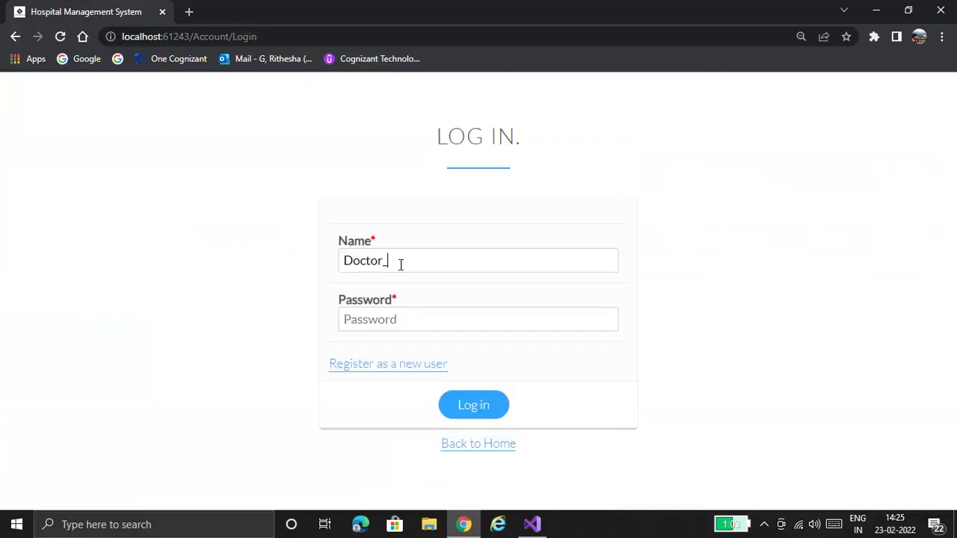
{"action": "type", "text": "Test"}
{"action": "left_click", "coordinate": [429, 322]}
{"action": "type", "text": "123456789"}
{"action": "left_click", "coordinate": [499, 407]}
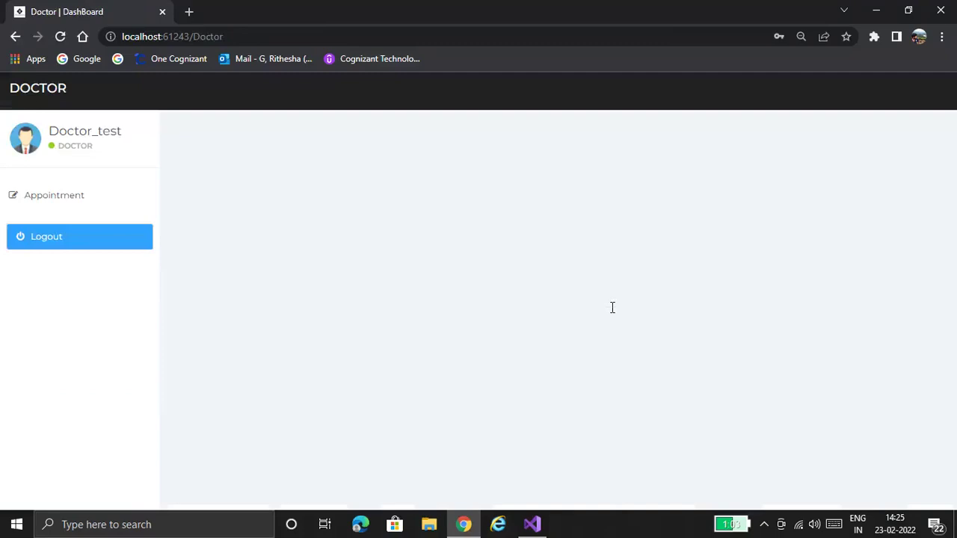
- Check the patient choices on Add Appointment, then return to the doctor's Active Appointments list
{"action": "left_click", "coordinate": [75, 193]}
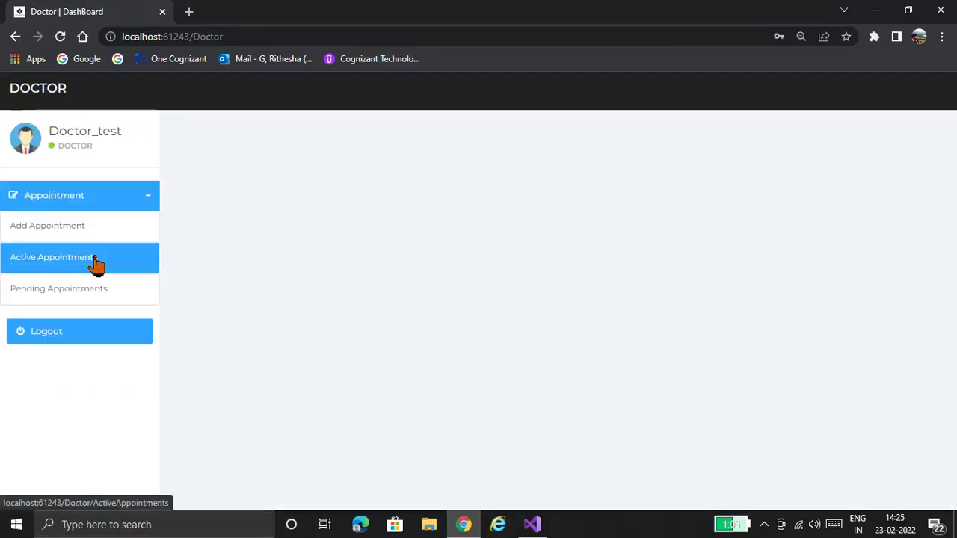
{"action": "left_click", "coordinate": [96, 259]}
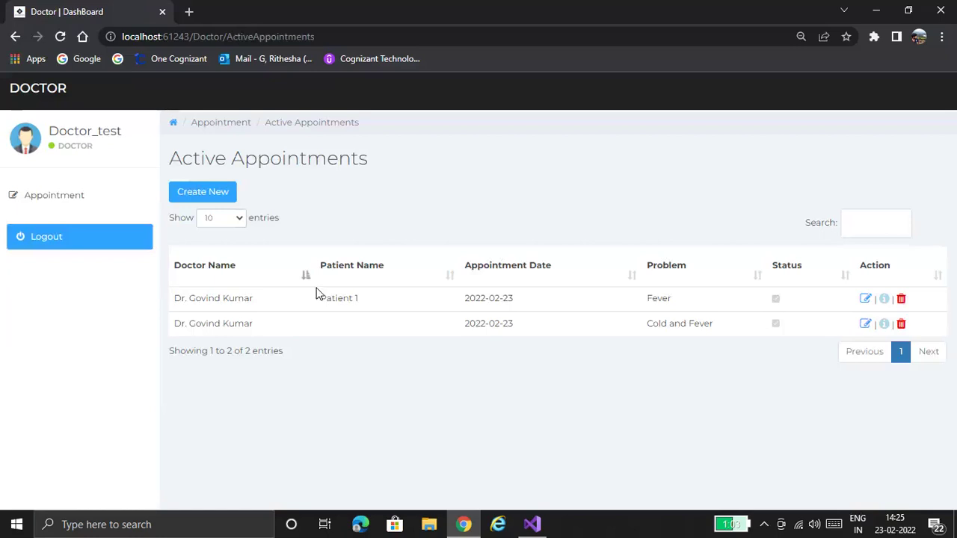
{"action": "left_click", "coordinate": [93, 199]}
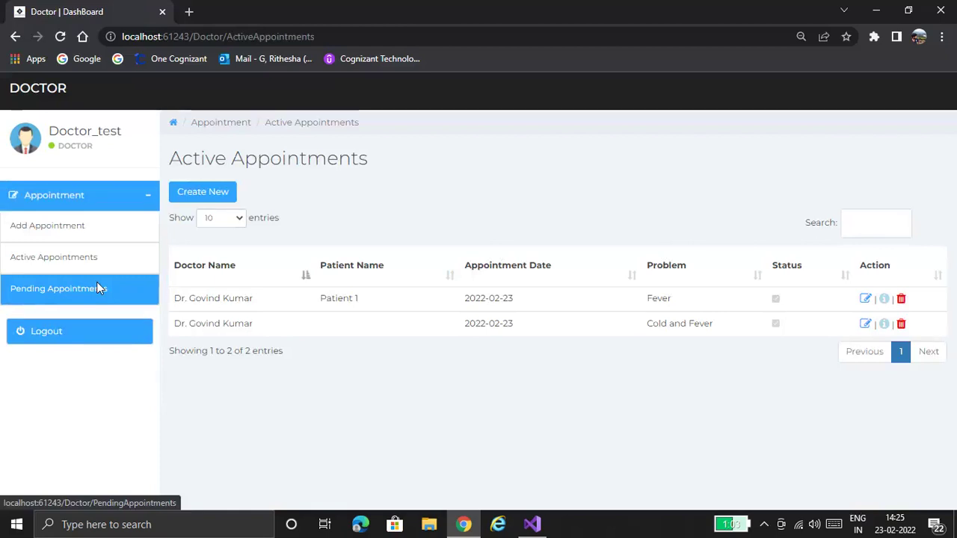
{"action": "left_click", "coordinate": [96, 288]}
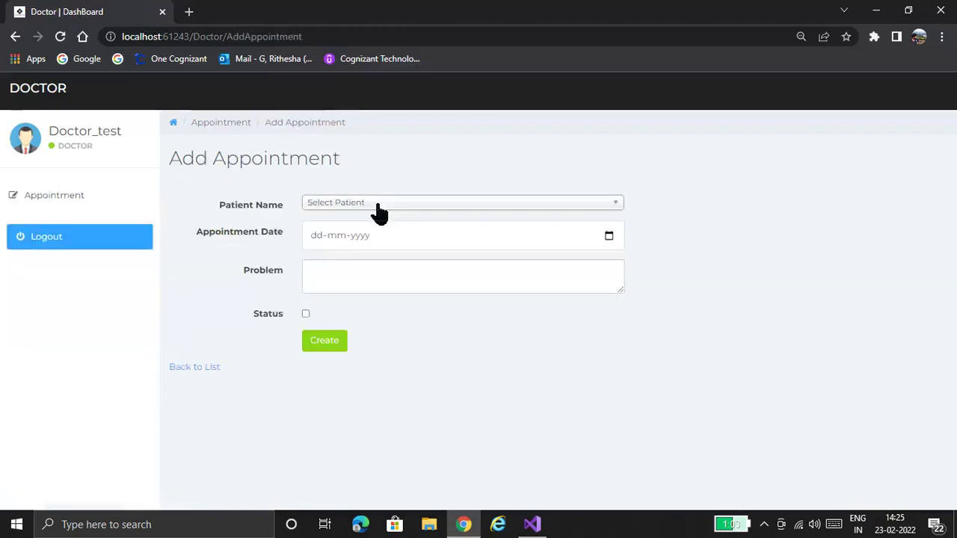
{"action": "left_click", "coordinate": [377, 205]}
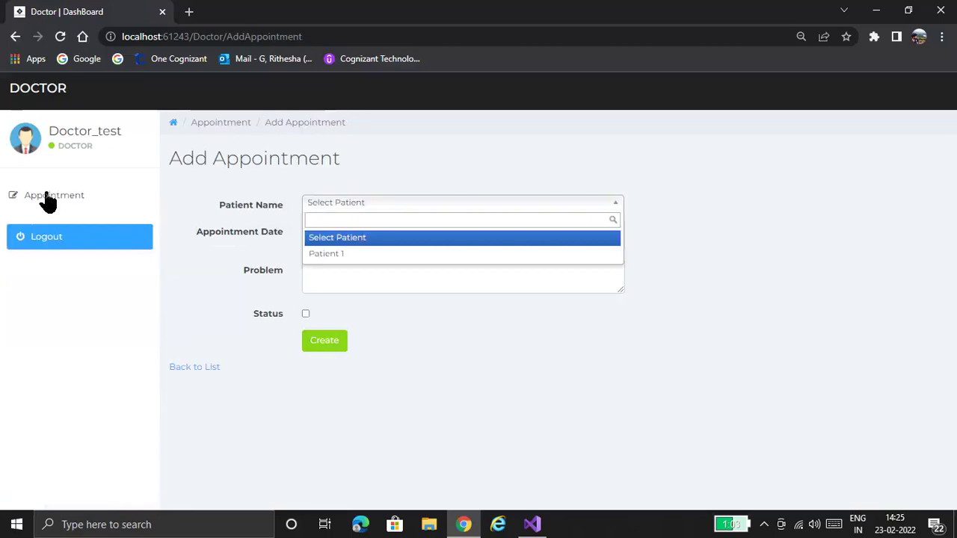
{"action": "left_click", "coordinate": [47, 195]}
{"action": "left_click", "coordinate": [58, 261]}
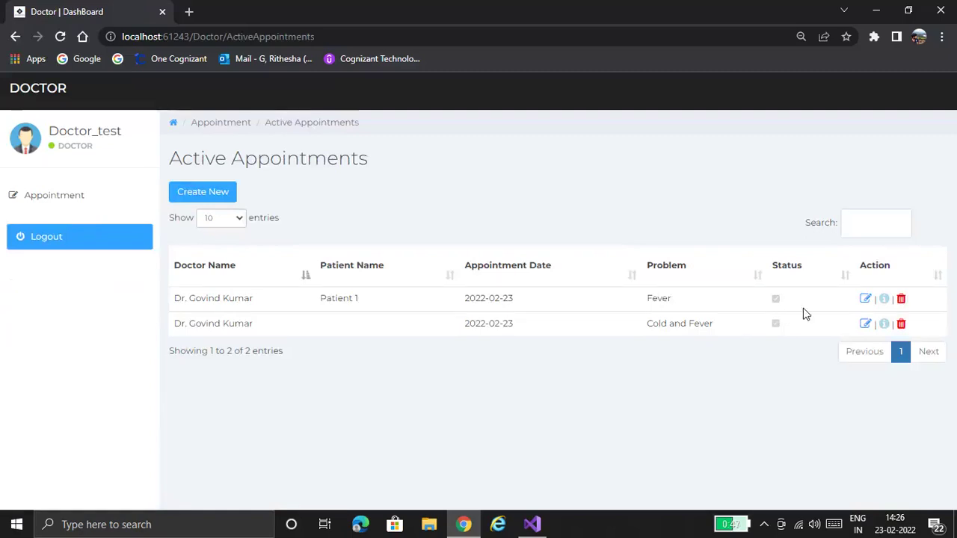
- Uncheck Status on Patient 1's Fever appointment and save it
{"action": "left_click", "coordinate": [866, 300]}
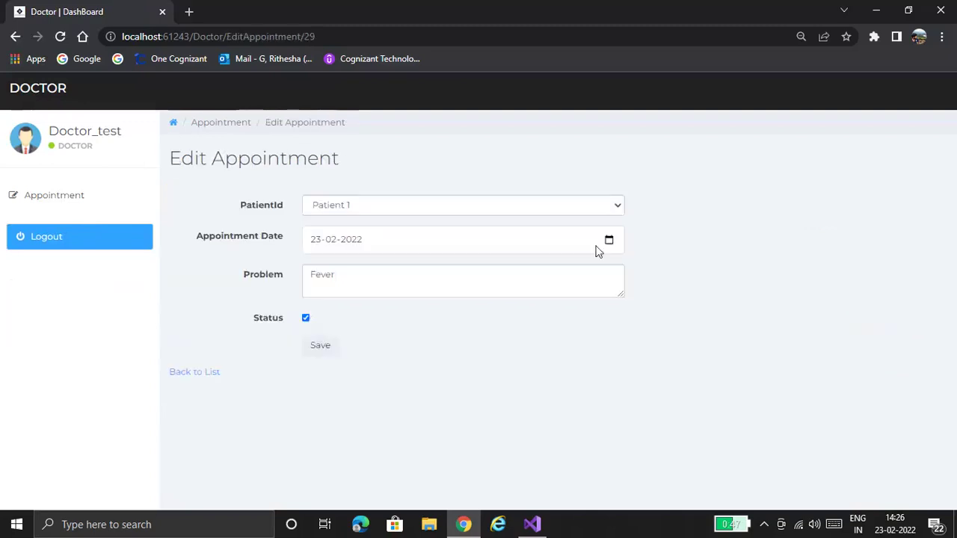
{"action": "left_click", "coordinate": [306, 318]}
{"action": "left_click", "coordinate": [320, 345]}
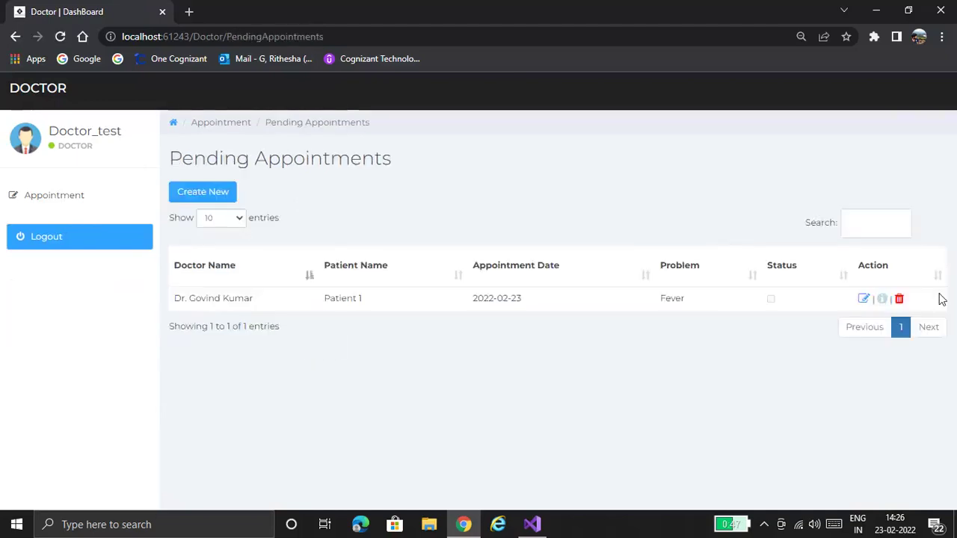
- Delete the Fever appointment, leaving Pending Appointments empty
{"action": "left_click", "coordinate": [901, 301]}
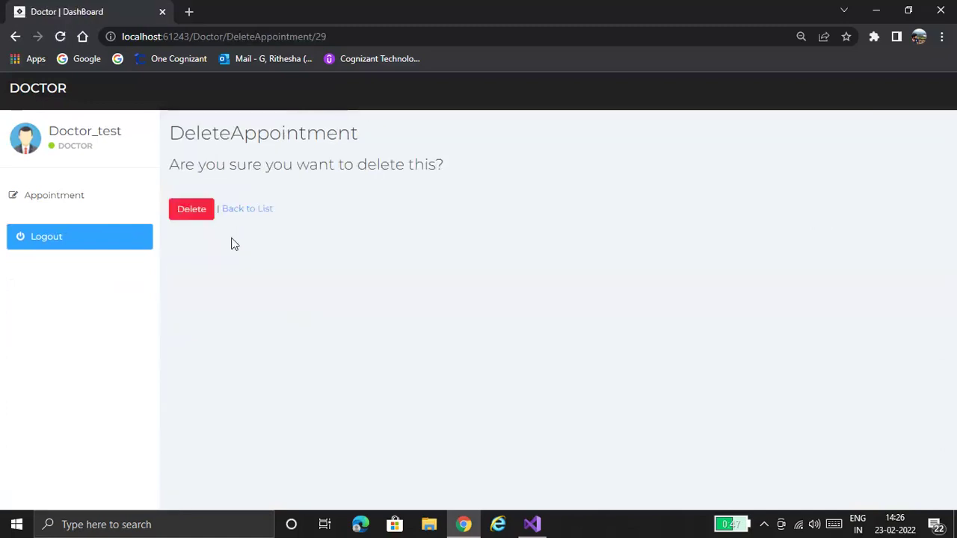
{"action": "left_click", "coordinate": [190, 210]}
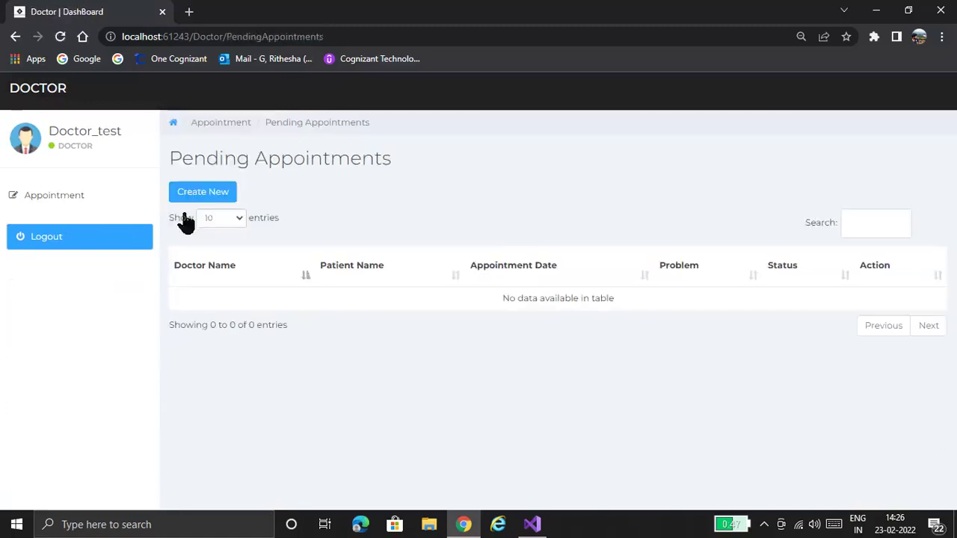
{"action": "left_click", "coordinate": [59, 200]}
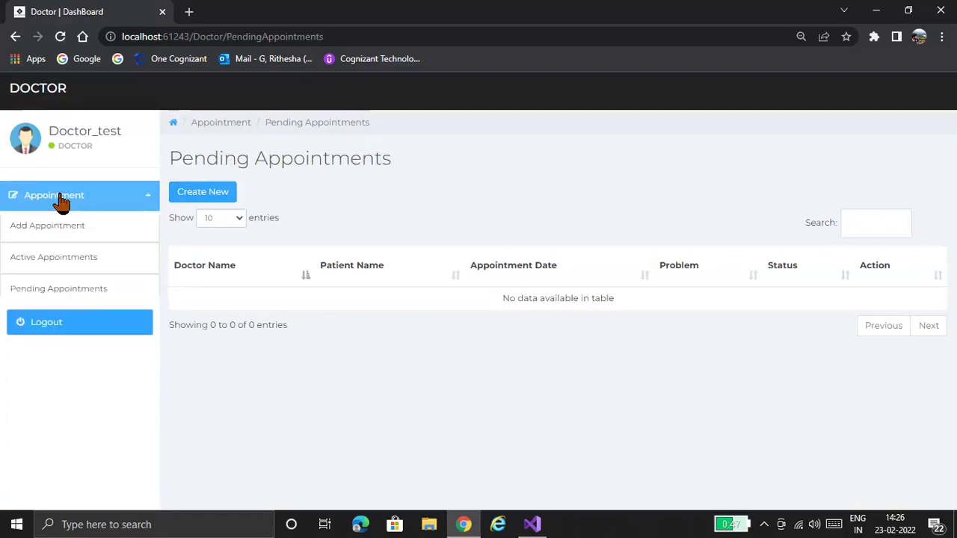
- Log out of the doctor account, sign in with the saved admin login, and view Active Appointments
{"action": "left_click", "coordinate": [79, 322]}
{"action": "left_click", "coordinate": [442, 262]}
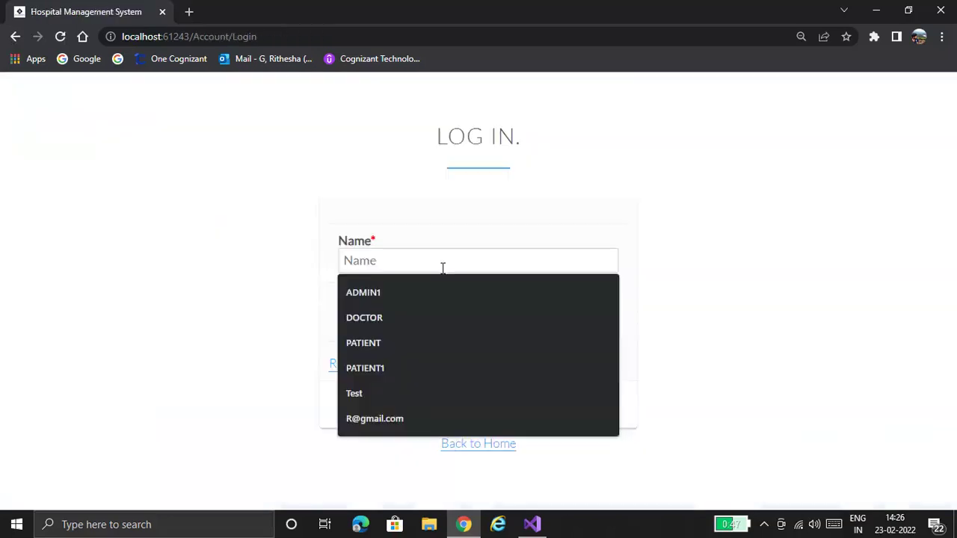
{"action": "left_click", "coordinate": [441, 391]}
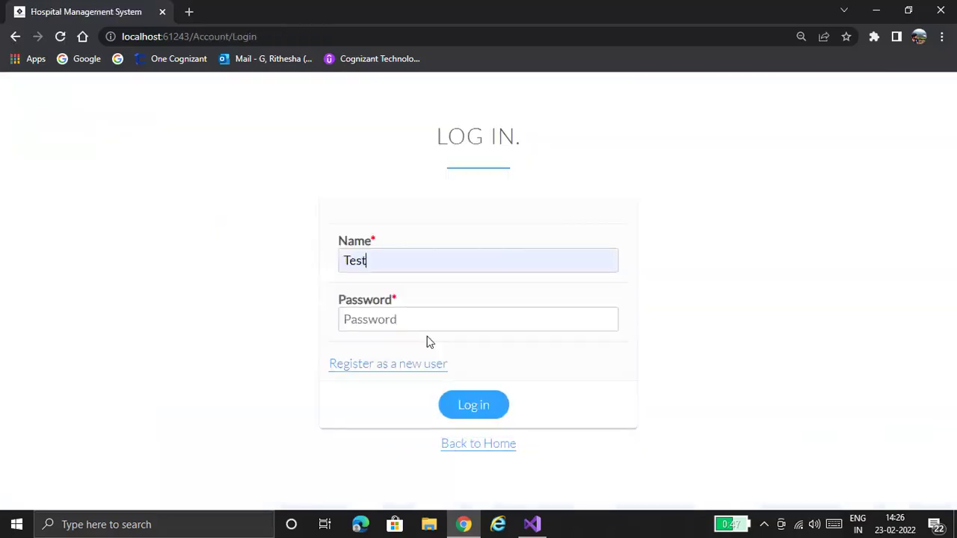
{"action": "left_click", "coordinate": [427, 325]}
{"action": "type", "text": "Test@1234"}
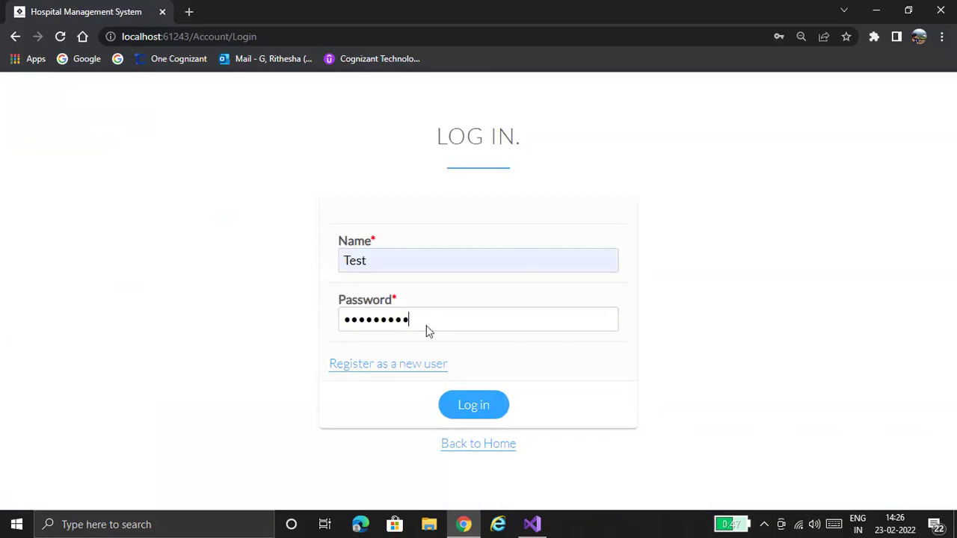
{"action": "key", "text": "Return"}
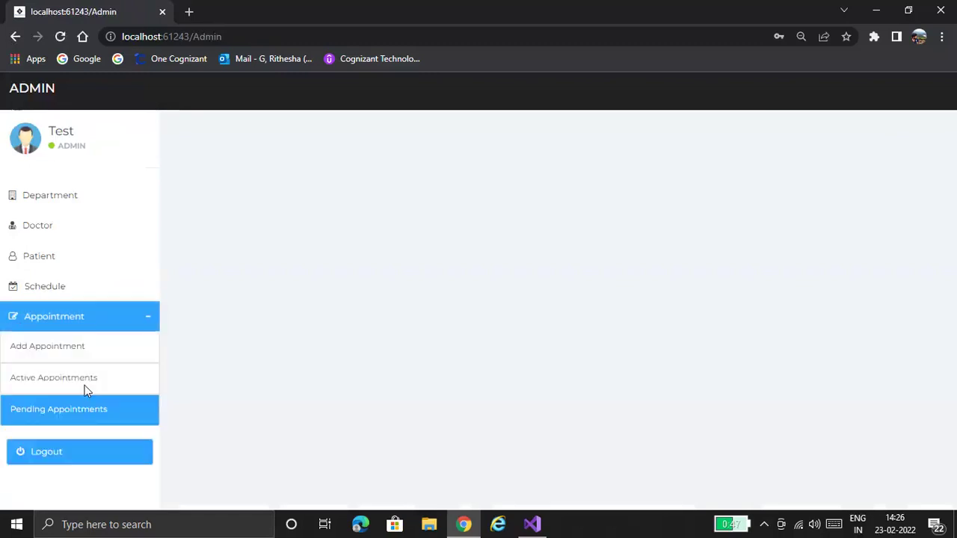
{"action": "left_click", "coordinate": [85, 382]}
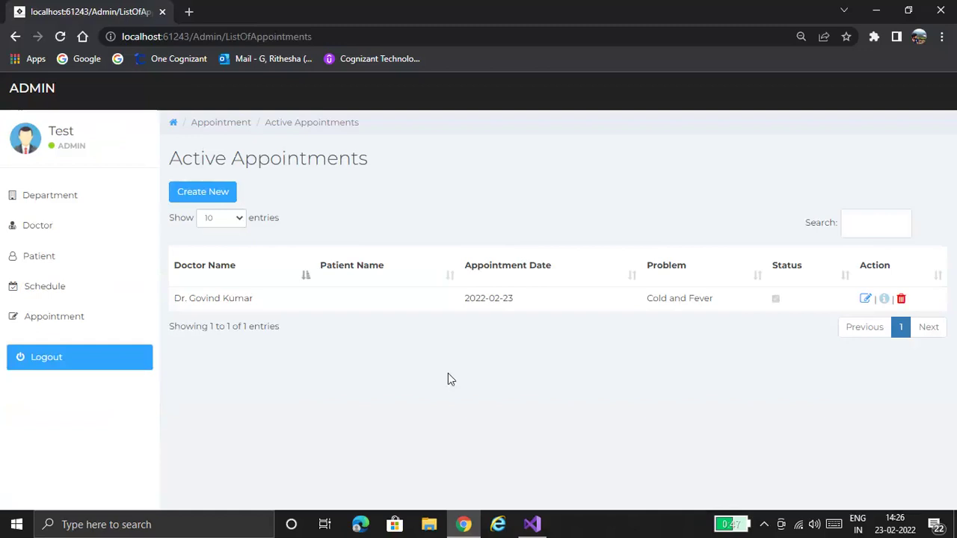
- Log out of the admin account, returning to the empty Log In page
{"action": "left_click", "coordinate": [63, 352]}
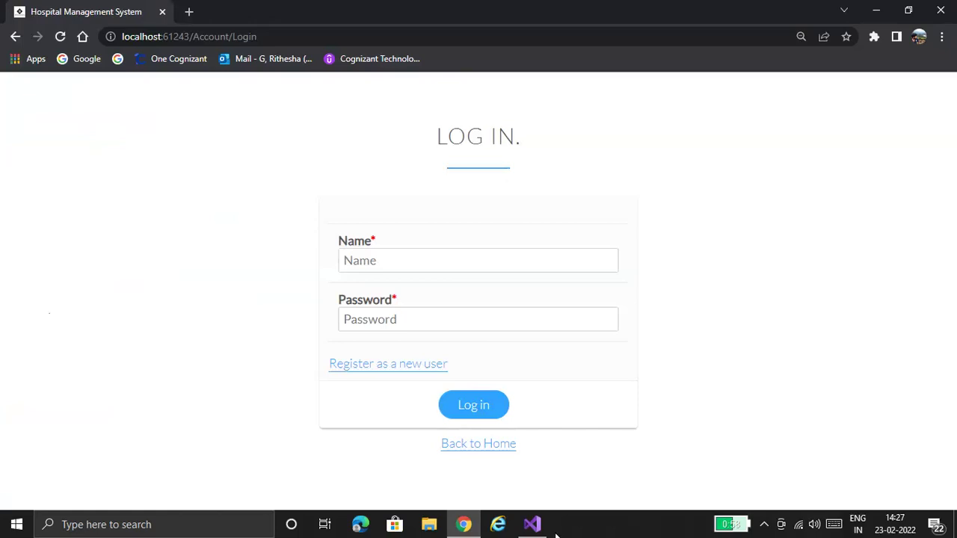
{"action": "left_click", "coordinate": [531, 526]}
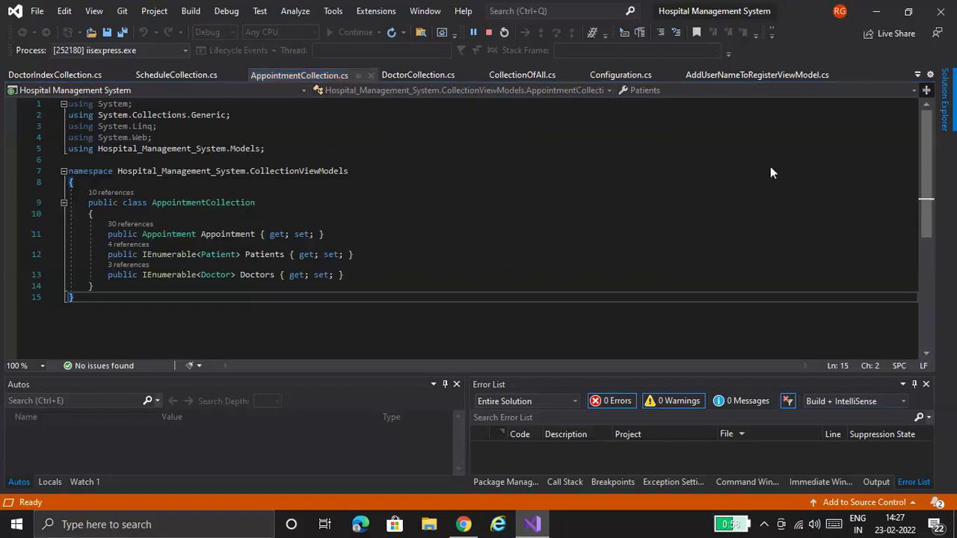
{"action": "key", "text": "ctrl+alt+l"}
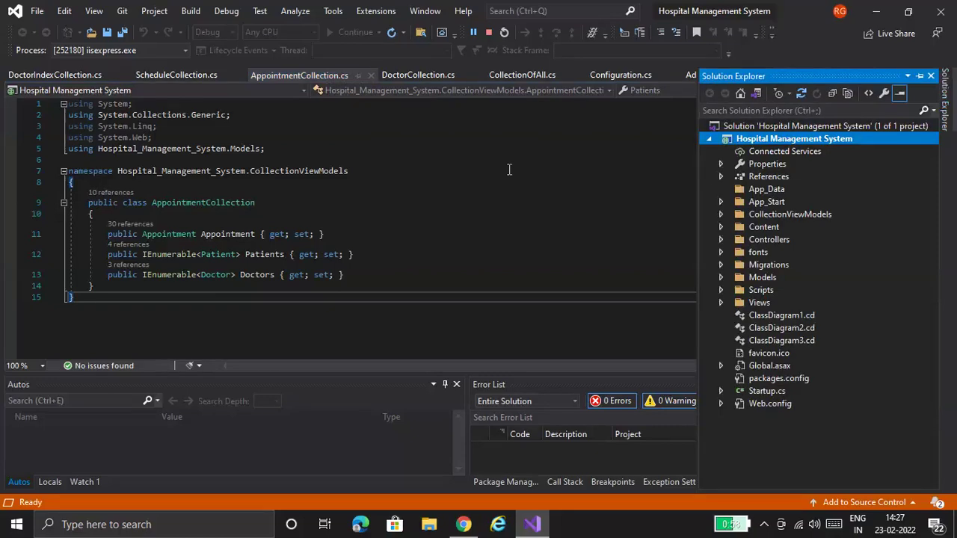
{"action": "left_click", "coordinate": [509, 170]}
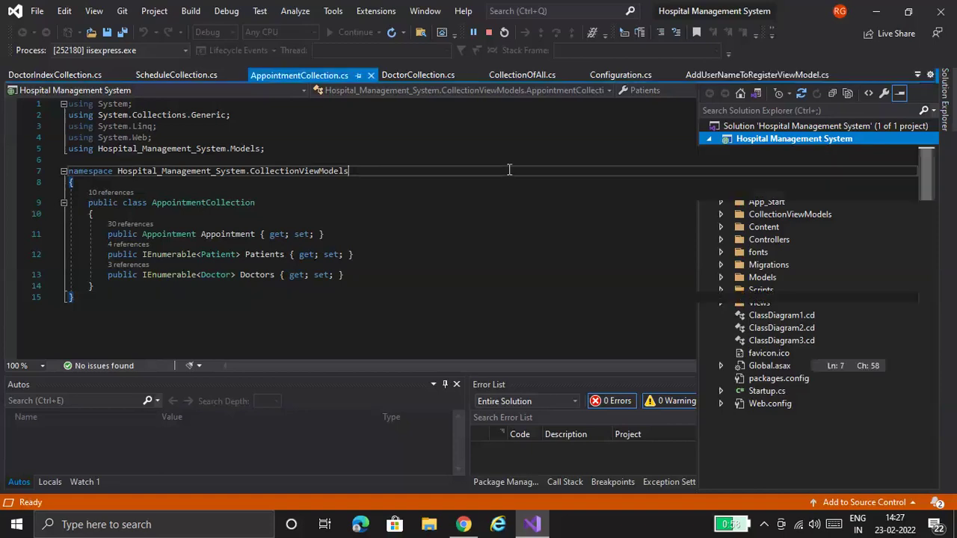